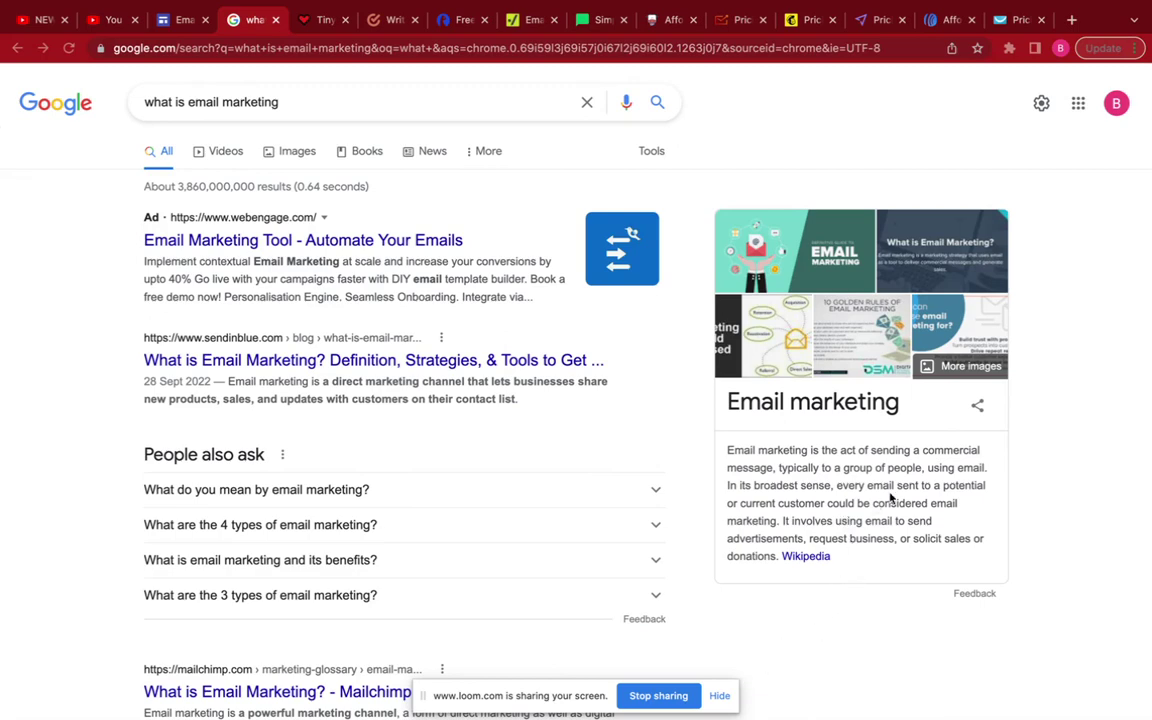
Look through the Google search results for "what is email marketing", including the definition, related questions and videos.
{"action": "scroll", "coordinate": [890, 497], "scroll_direction": "down", "scroll_amount": 2}
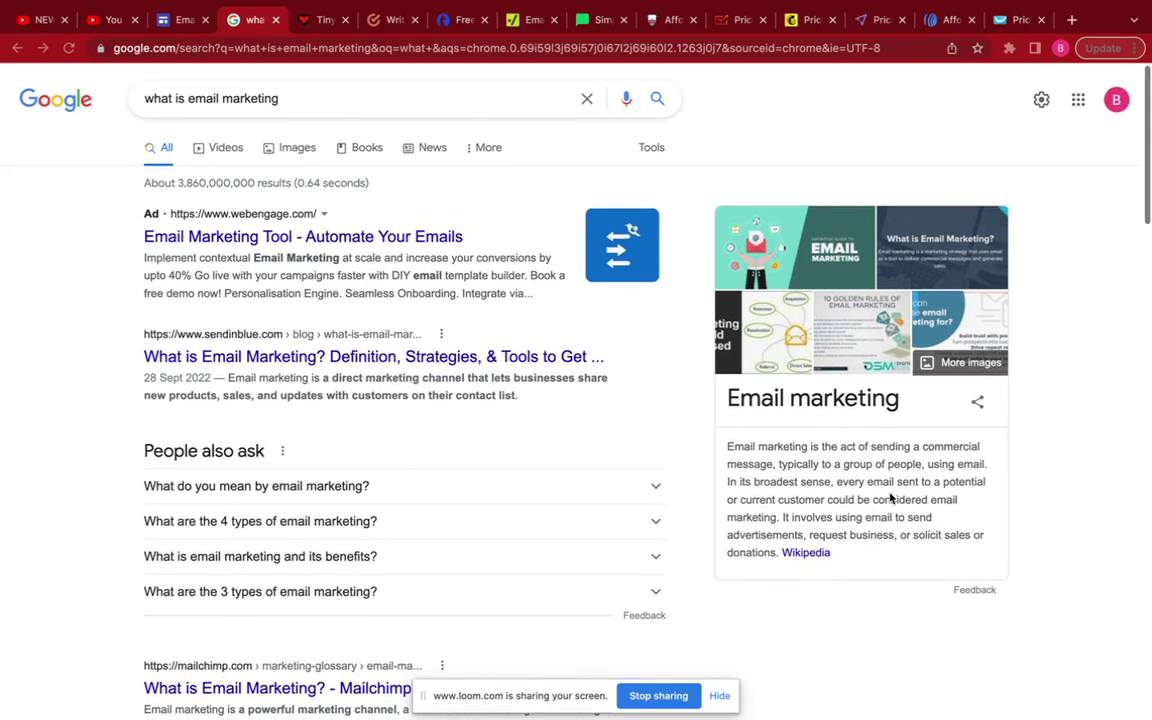
{"action": "scroll", "coordinate": [890, 497], "scroll_direction": "down", "scroll_amount": 6}
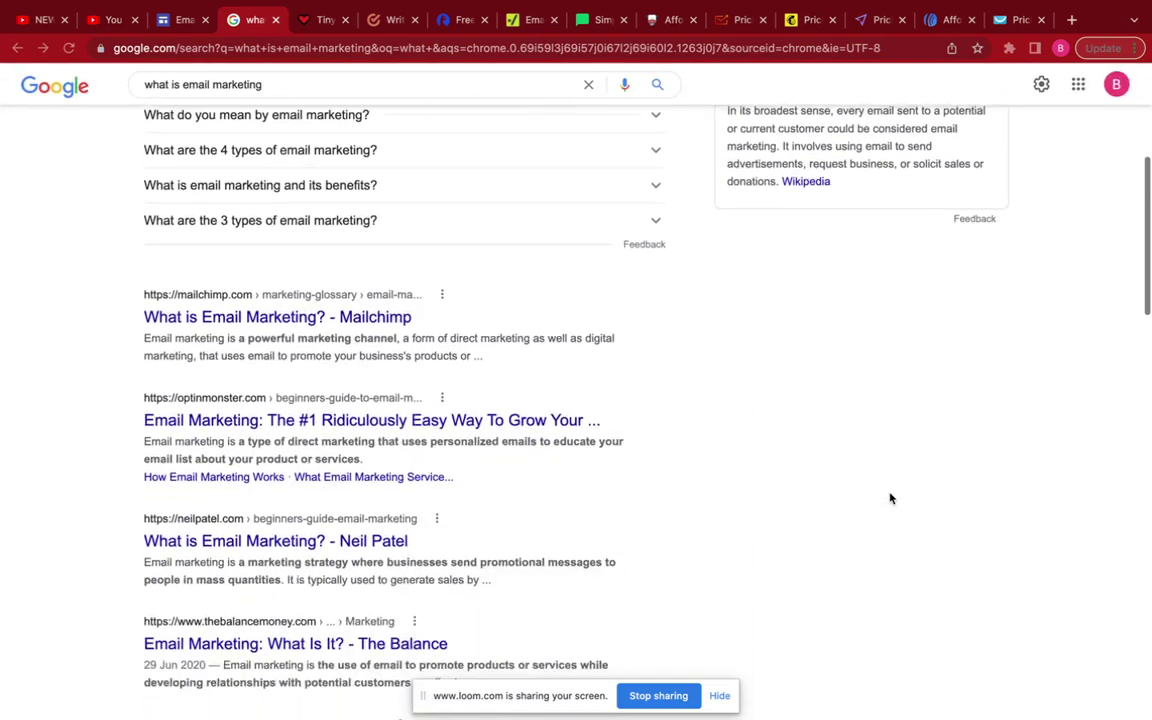
{"action": "scroll", "coordinate": [890, 497], "scroll_direction": "down", "scroll_amount": 3}
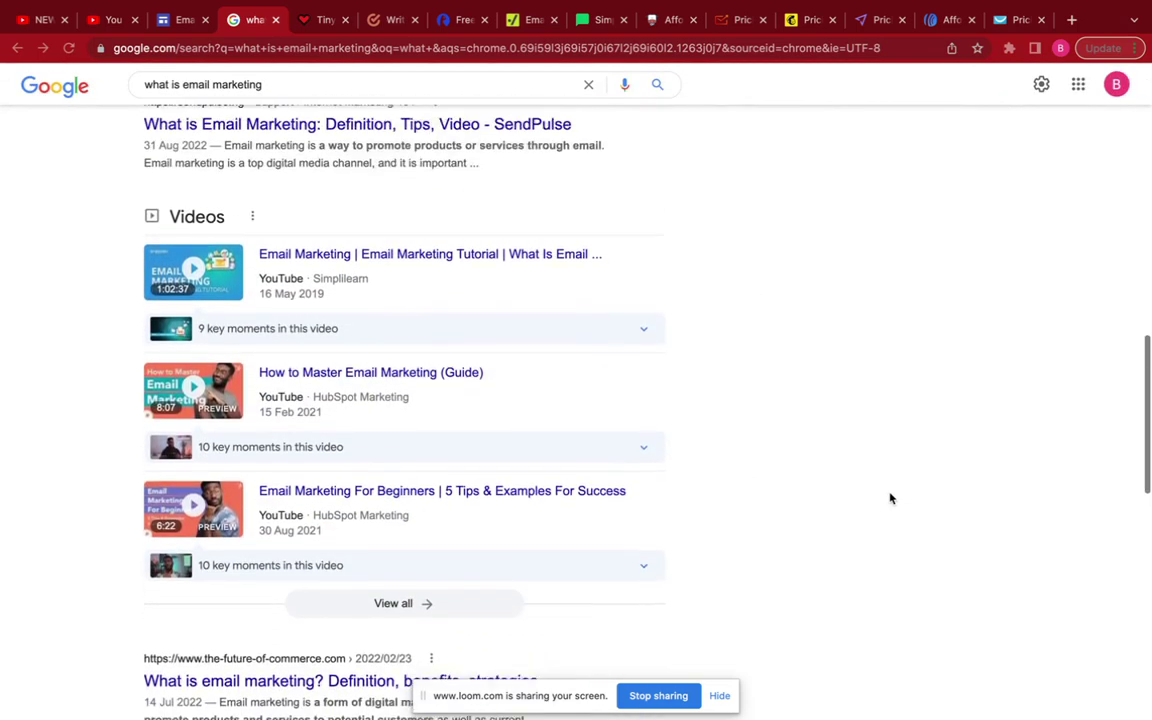
{"action": "scroll", "coordinate": [890, 497], "scroll_direction": "up", "scroll_amount": 6}
{"action": "scroll", "coordinate": [890, 497], "scroll_direction": "up", "scroll_amount": 4}
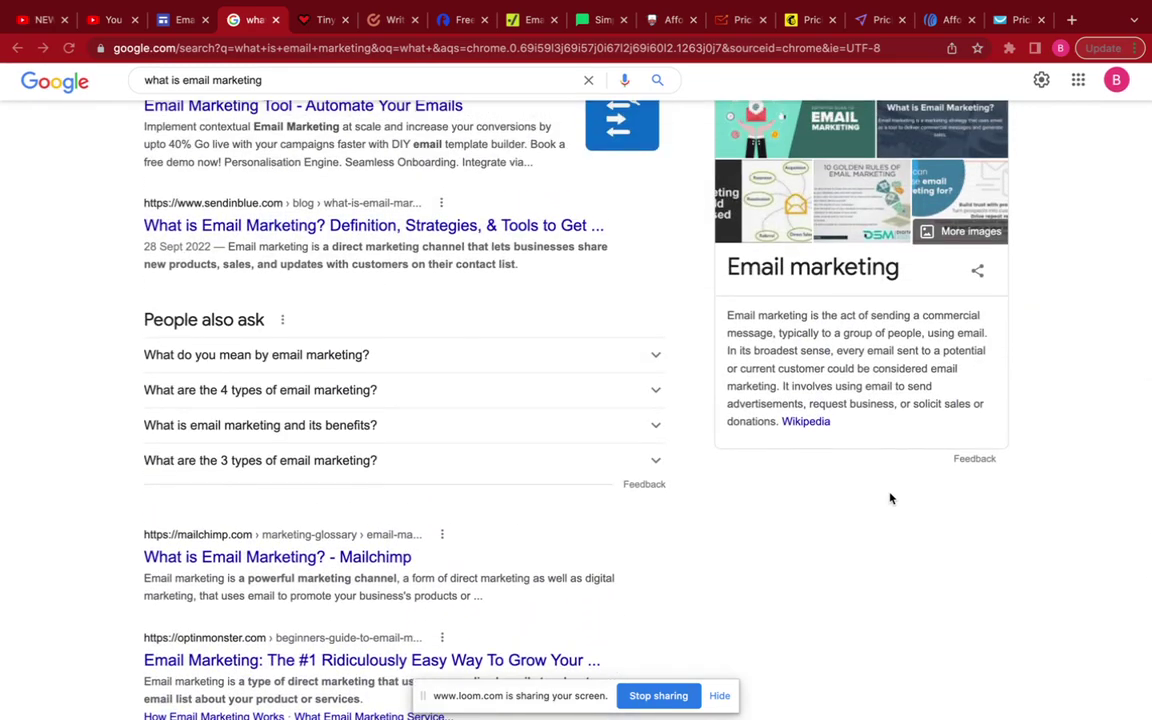
{"action": "scroll", "coordinate": [890, 497], "scroll_direction": "up", "scroll_amount": 2}
{"action": "scroll", "coordinate": [890, 497], "scroll_direction": "down", "scroll_amount": 3}
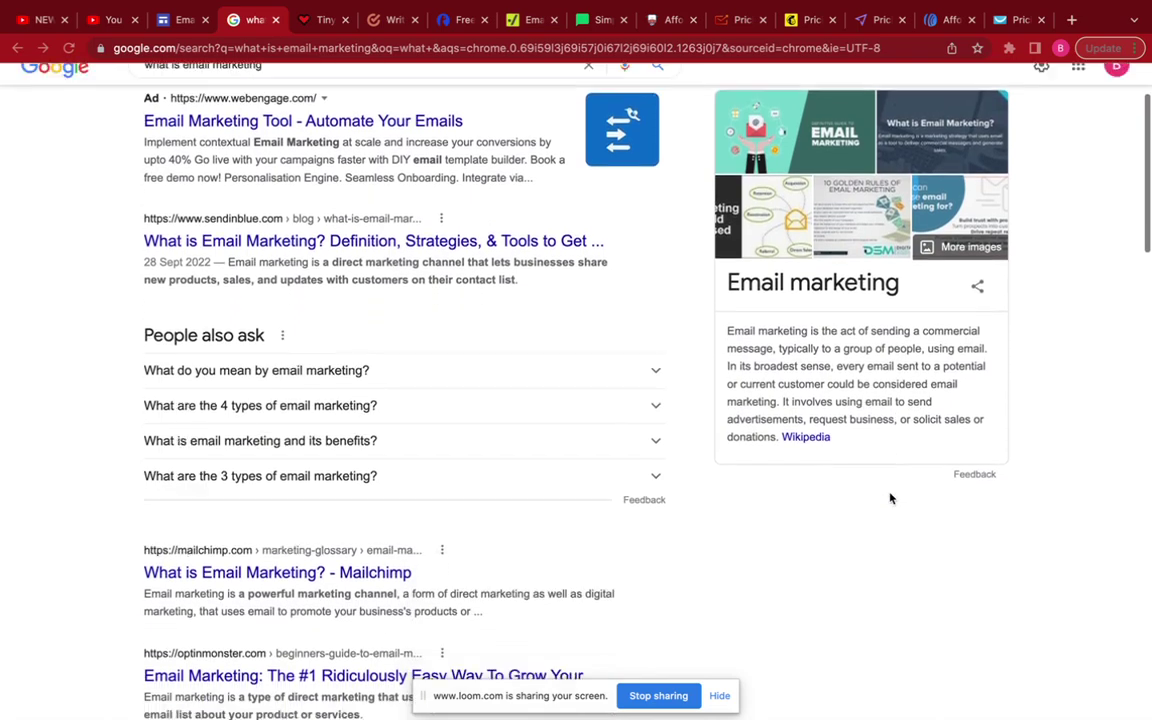
{"action": "scroll", "coordinate": [890, 497], "scroll_direction": "up", "scroll_amount": 3}
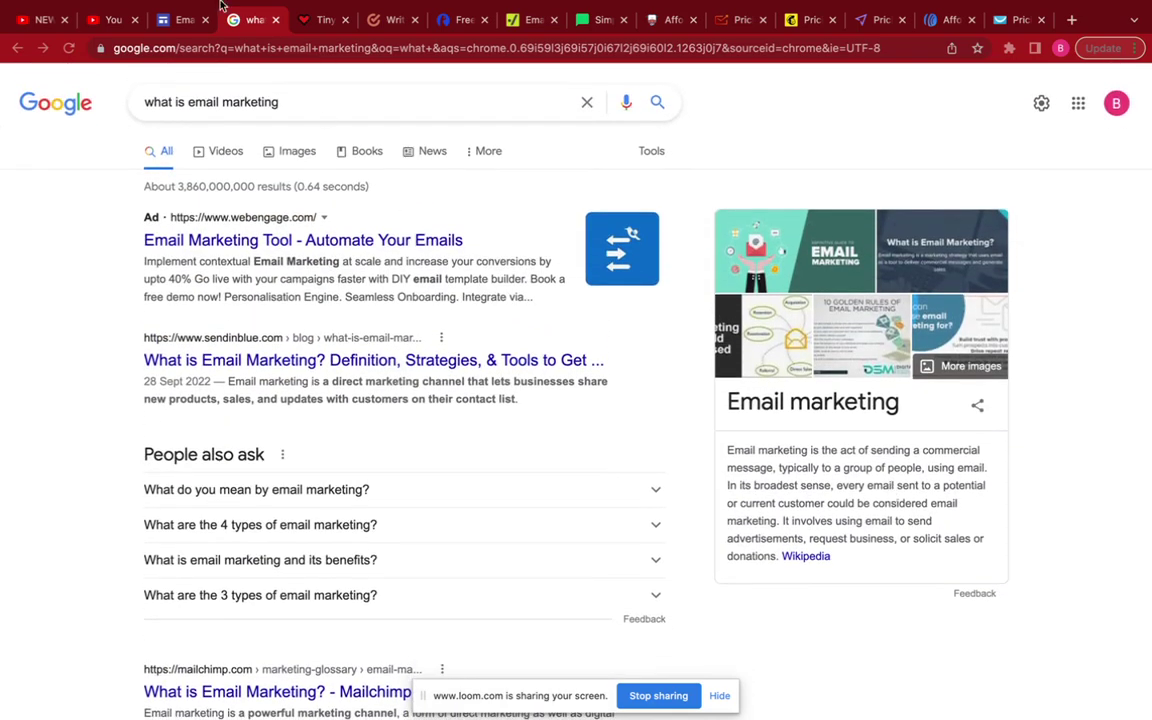
Switch to the Email Marketing 10000X page in Google Sites and highlight the end of the "What is email marketing?" line.
{"action": "left_click", "coordinate": [166, 22]}
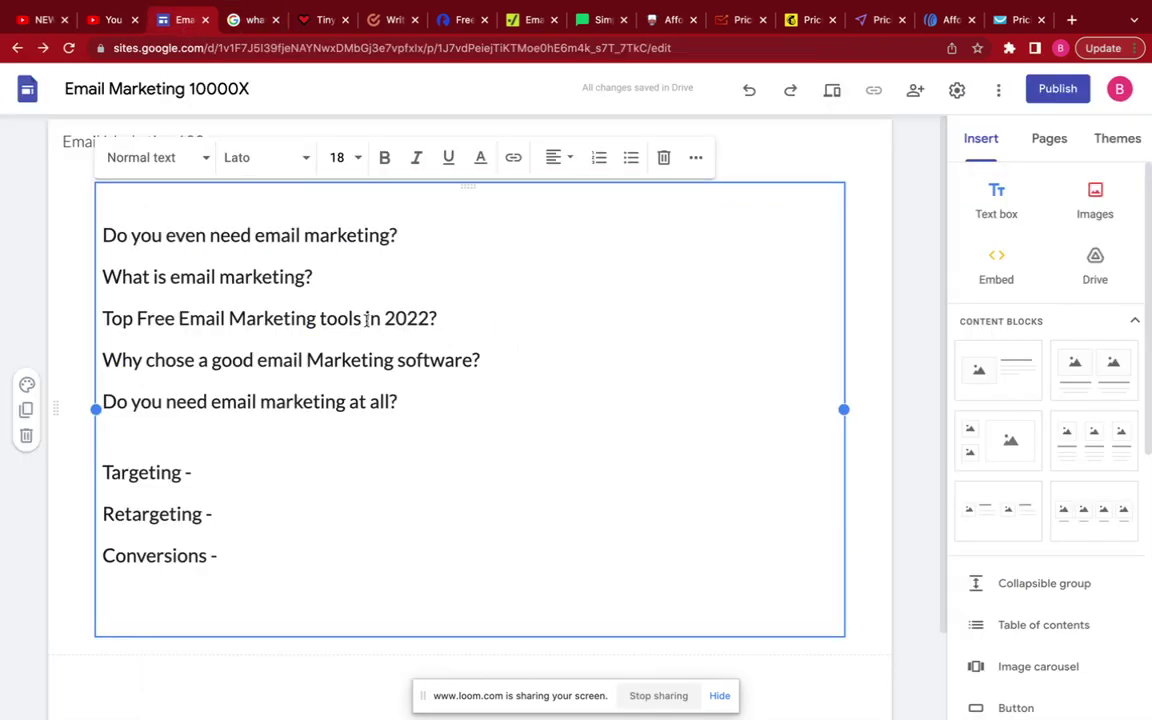
{"action": "left_click", "coordinate": [323, 282]}
{"action": "key", "text": "ctrl+shift+Left"}
{"action": "key", "text": "shift+Left"}
{"action": "key", "text": "shift+Left"}
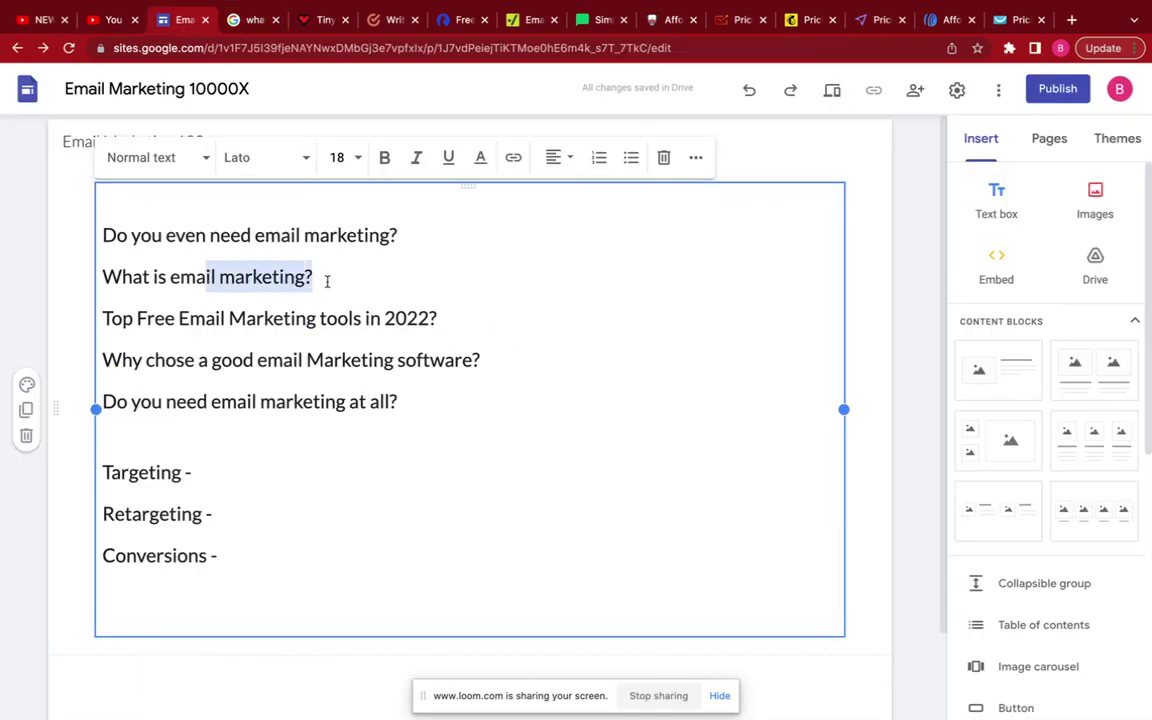
Complete the Targeting line in the text box with "Free ads, Paid Ads - yOUTUBE ADS. Google ads,".
{"action": "scroll", "coordinate": [345, 286], "scroll_direction": "down", "scroll_amount": 2}
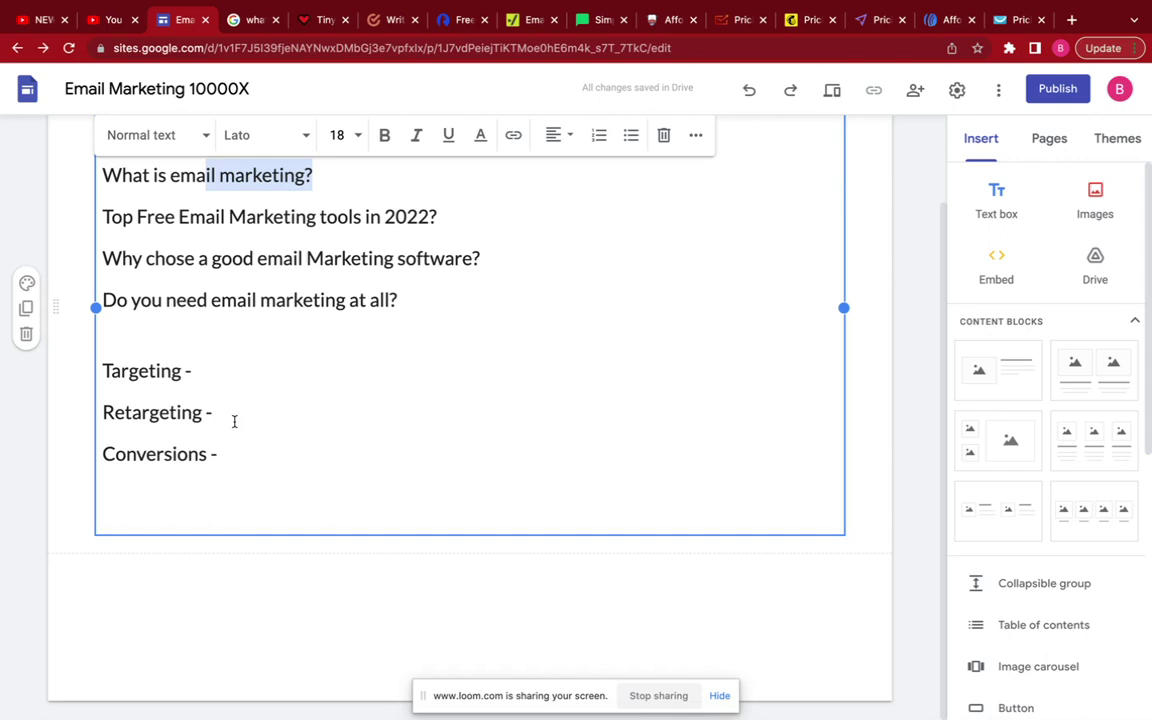
{"action": "left_click_drag", "start_coordinate": [200, 376], "coordinate": [162, 370]}
{"action": "triple_click", "coordinate": [172, 368]}
{"action": "left_click", "coordinate": [201, 369]}
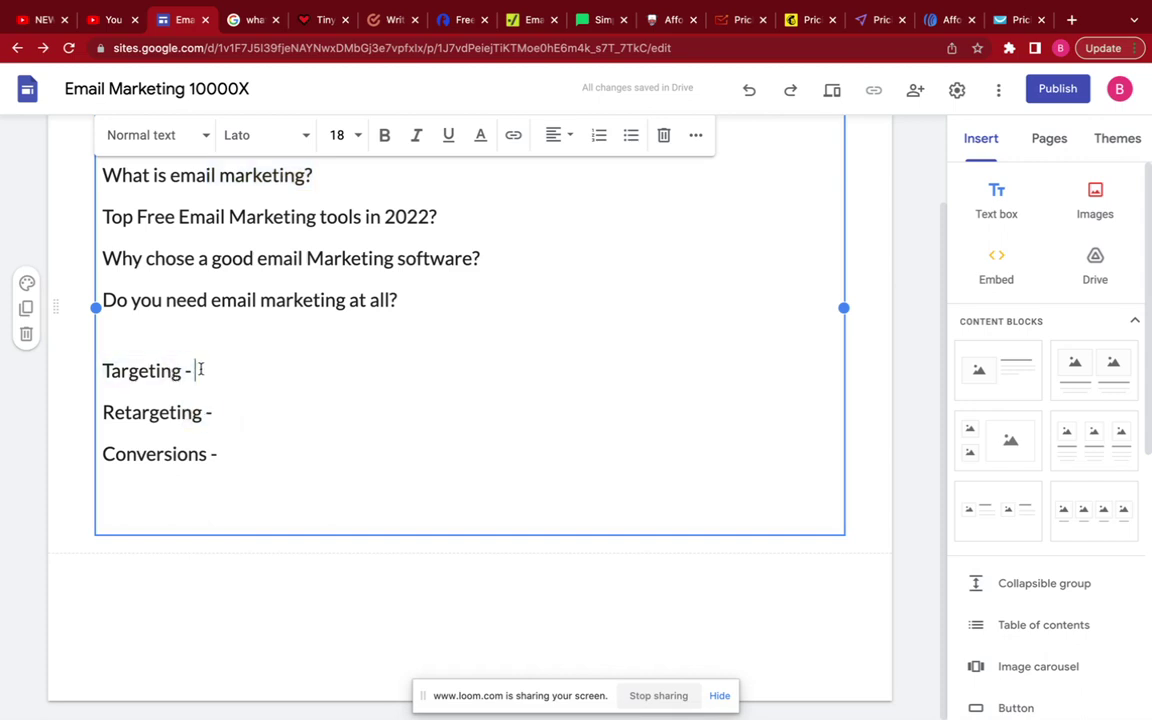
{"action": "type", "text": "Free ad"}
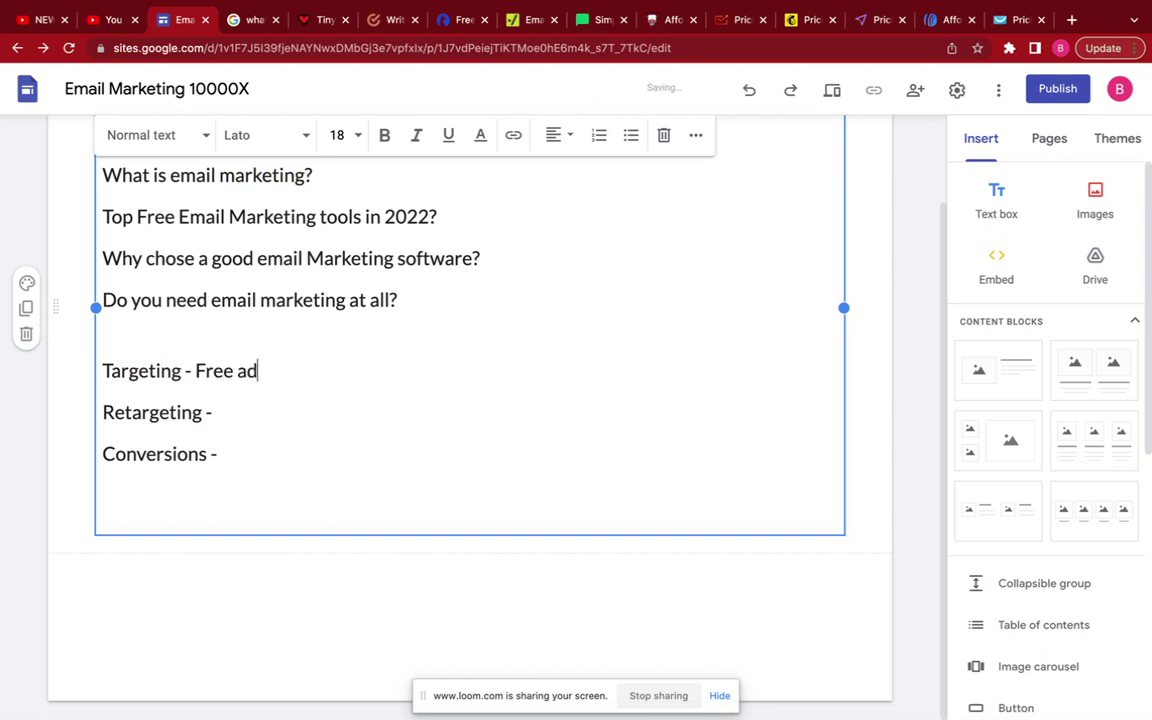
{"action": "type", "text": "s, pAIDS"}
{"action": "key", "text": "BackSpace"}
{"action": "key", "text": "BackSpace"}
{"action": "key", "text": "BackSpace"}
{"action": "key", "text": "BackSpace"}
{"action": "key", "text": "BackSpace"}
{"action": "type", "text": "Paids"}
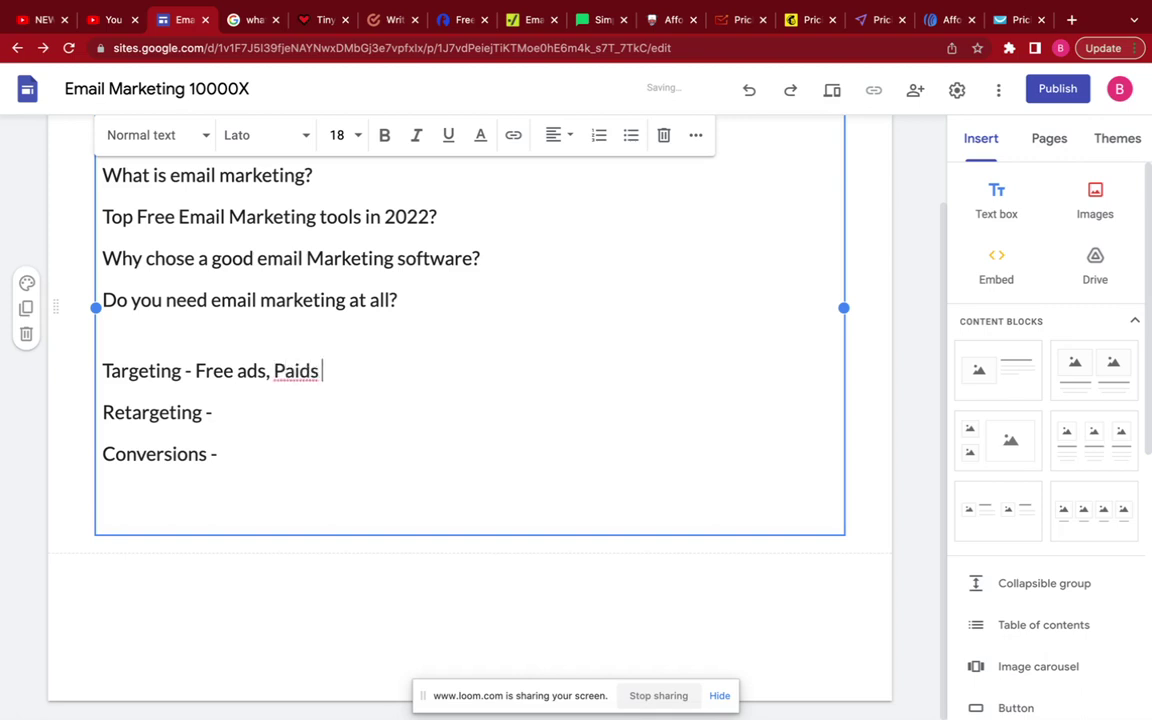
{"action": "key", "text": "BackSpace"}
{"action": "type", "text": "Ads -  yOUTUBE ADS"}
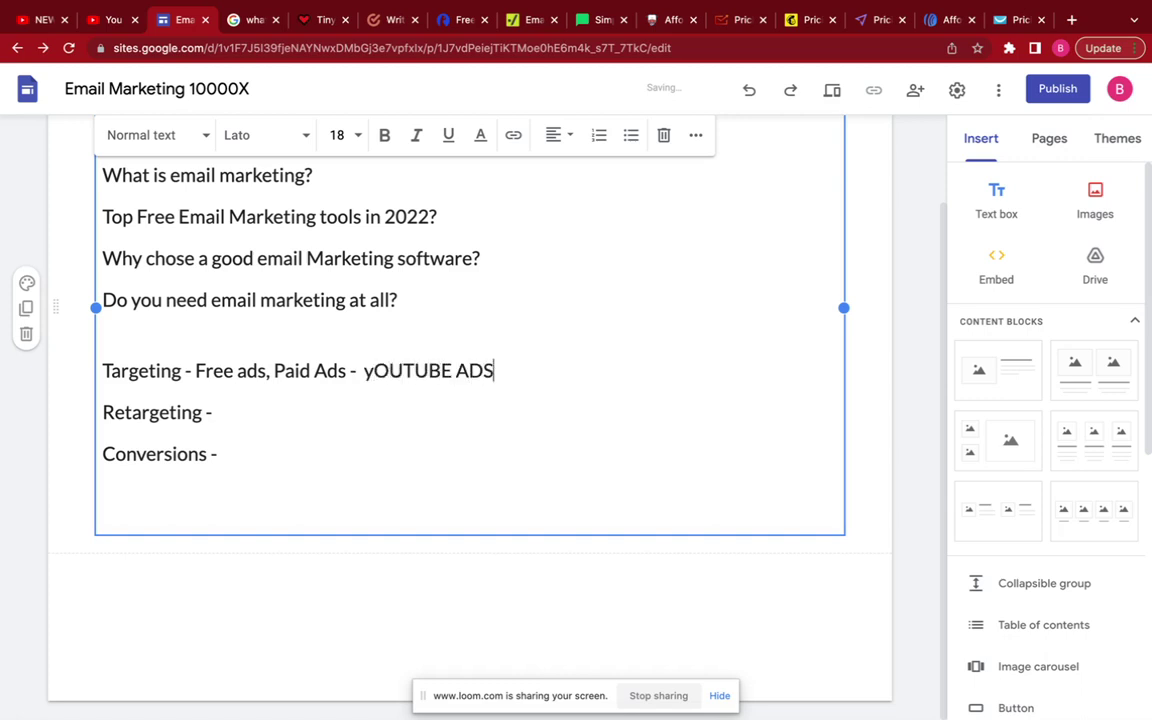
{"action": "type", "text": ". Google ads,"}
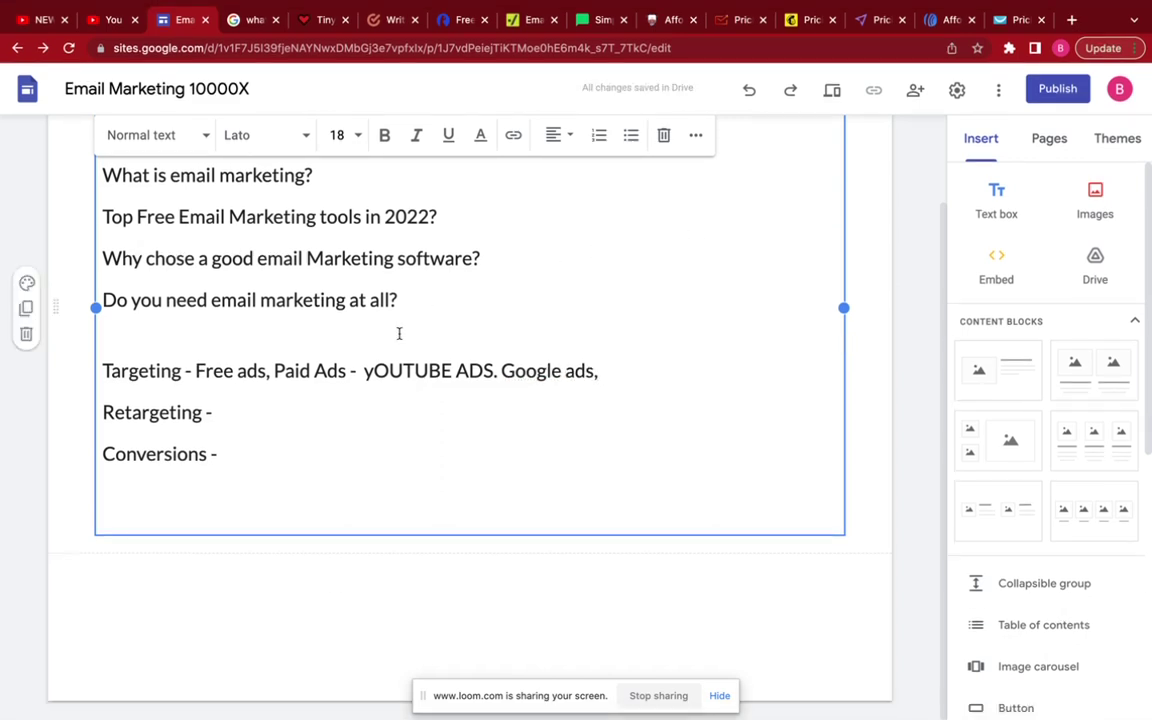
{"action": "left_click_drag", "start_coordinate": [602, 372], "coordinate": [380, 376]}
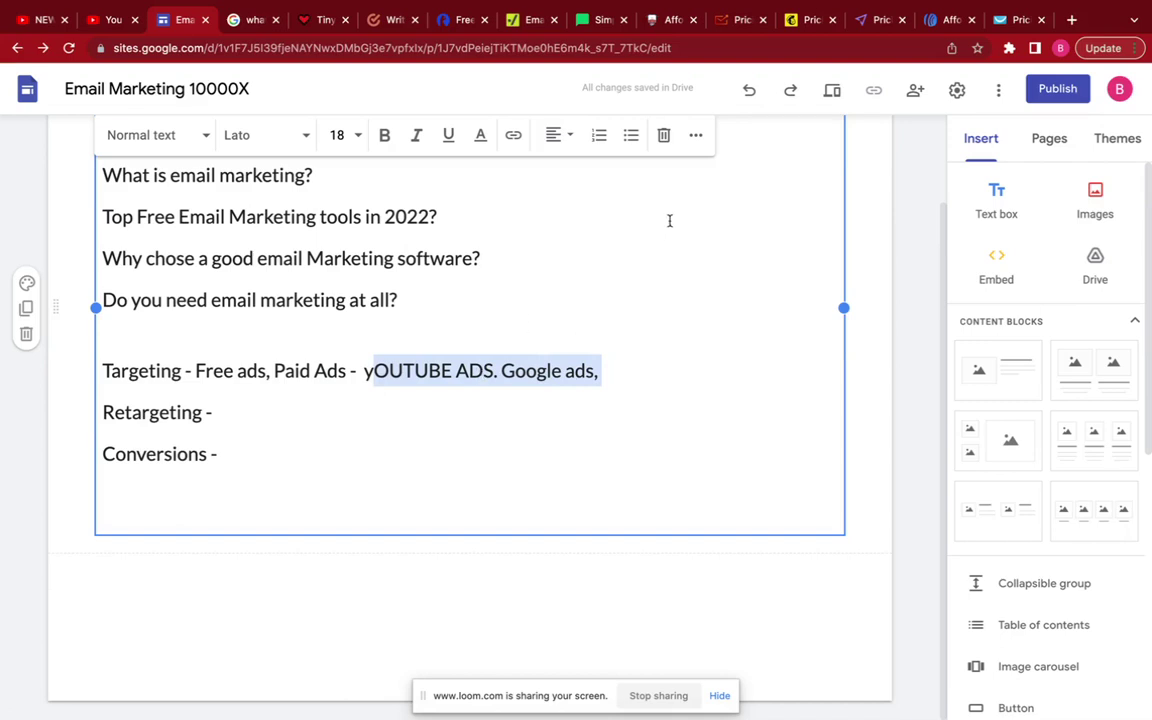
{"action": "left_click", "coordinate": [595, 364]}
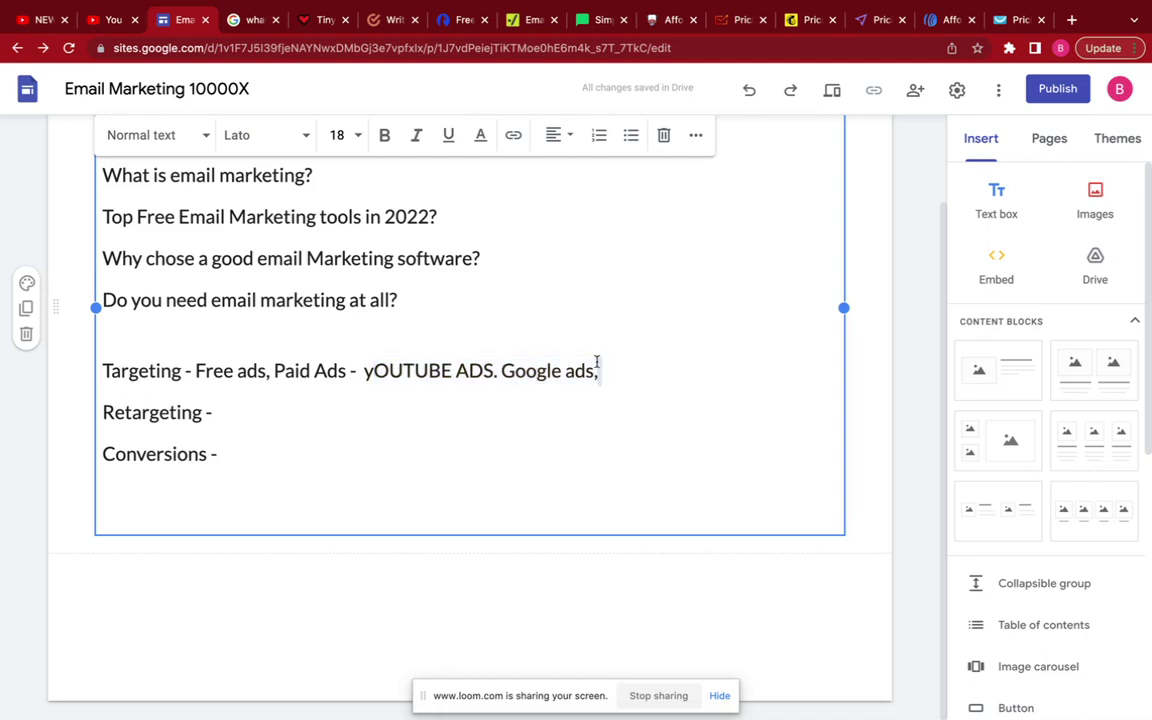
{"action": "triple_click", "coordinate": [525, 372]}
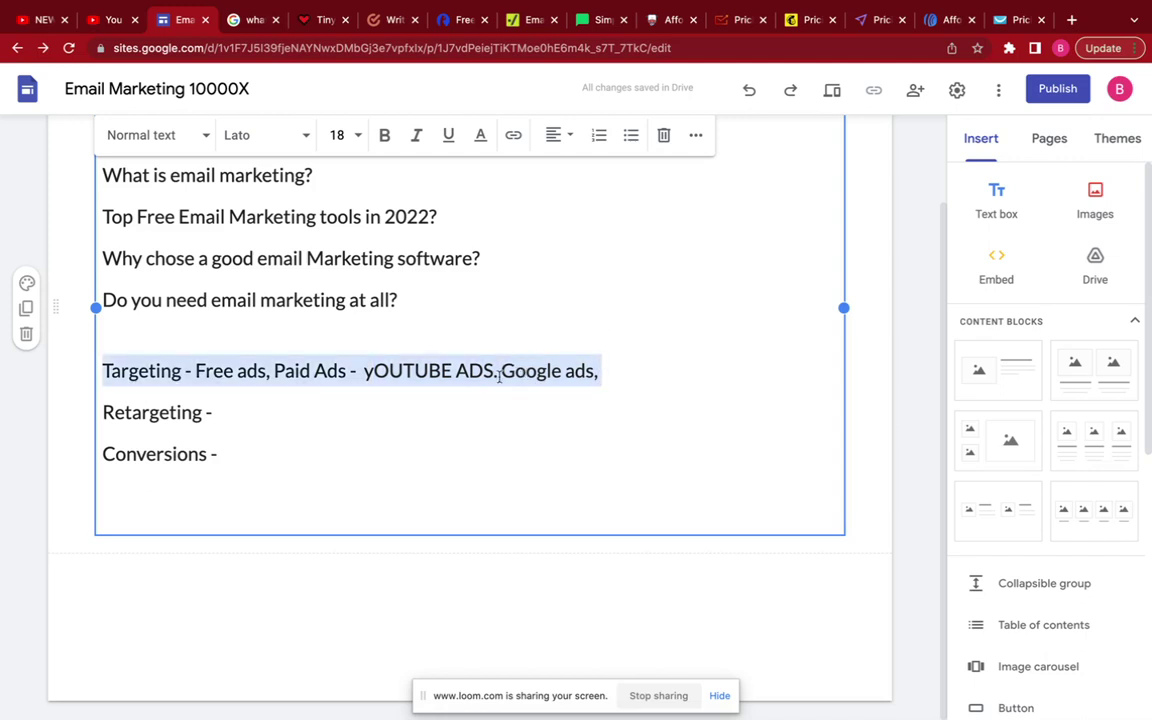
{"action": "left_click", "coordinate": [325, 395]}
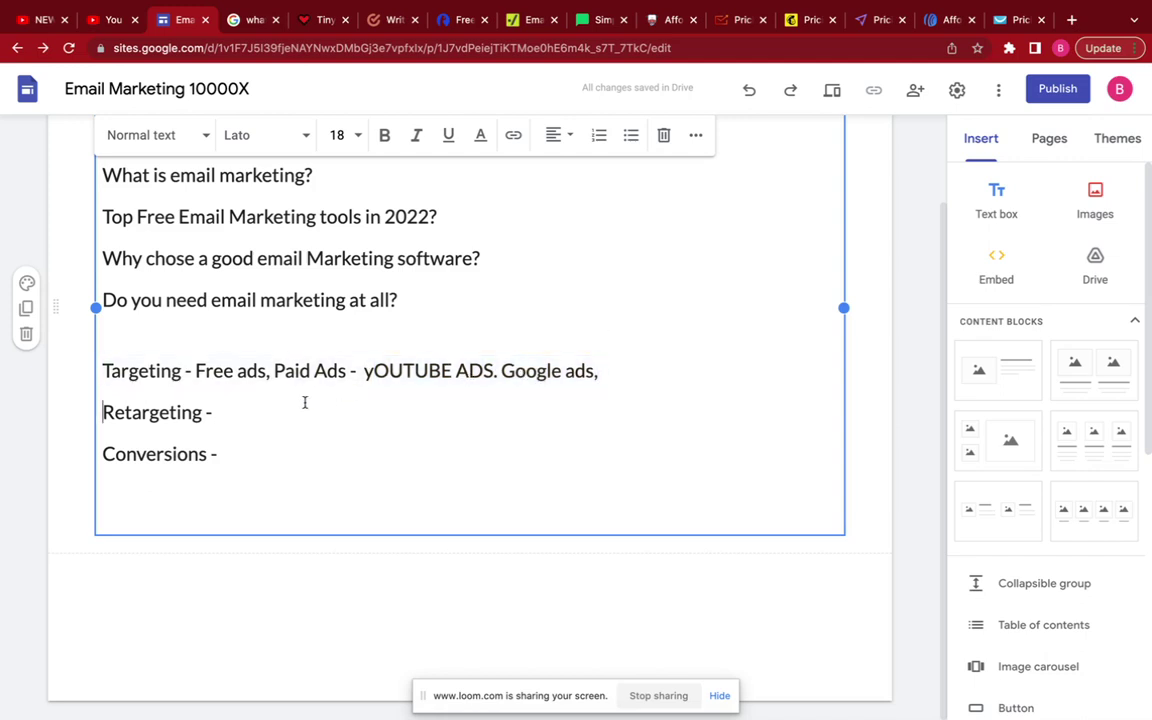
Complete the Retargeting line with the word "Email" after the dash.
{"action": "left_click_drag", "start_coordinate": [217, 410], "coordinate": [98, 412]}
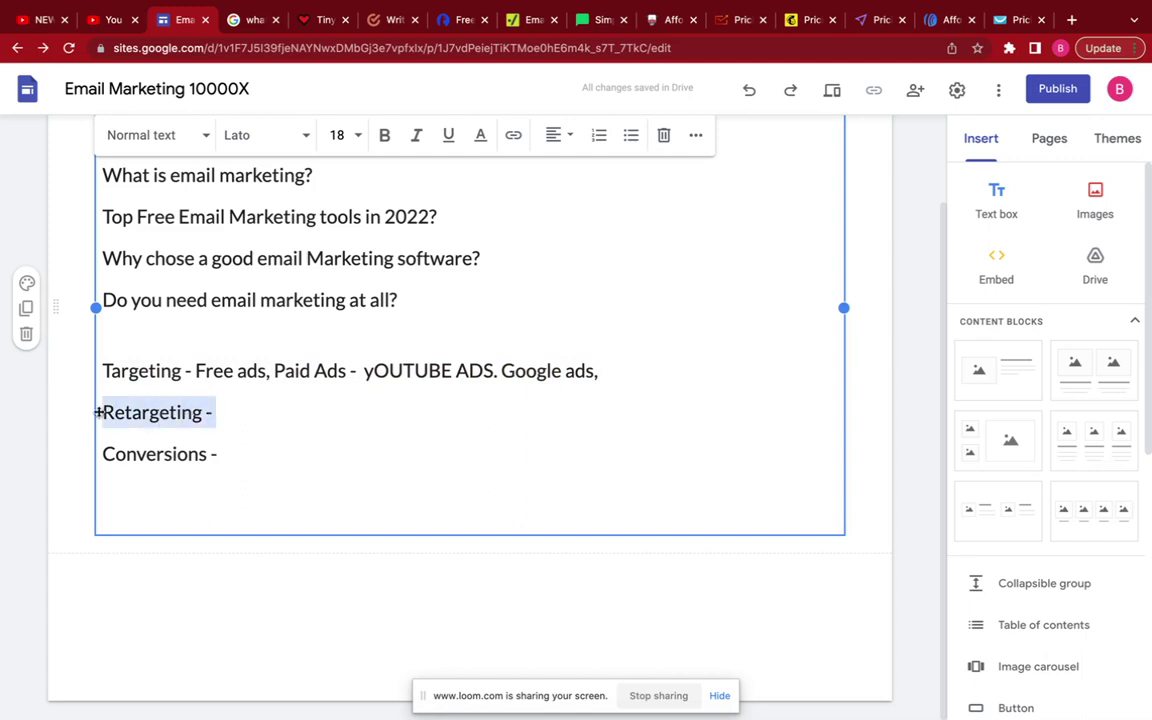
{"action": "left_click", "coordinate": [220, 412]}
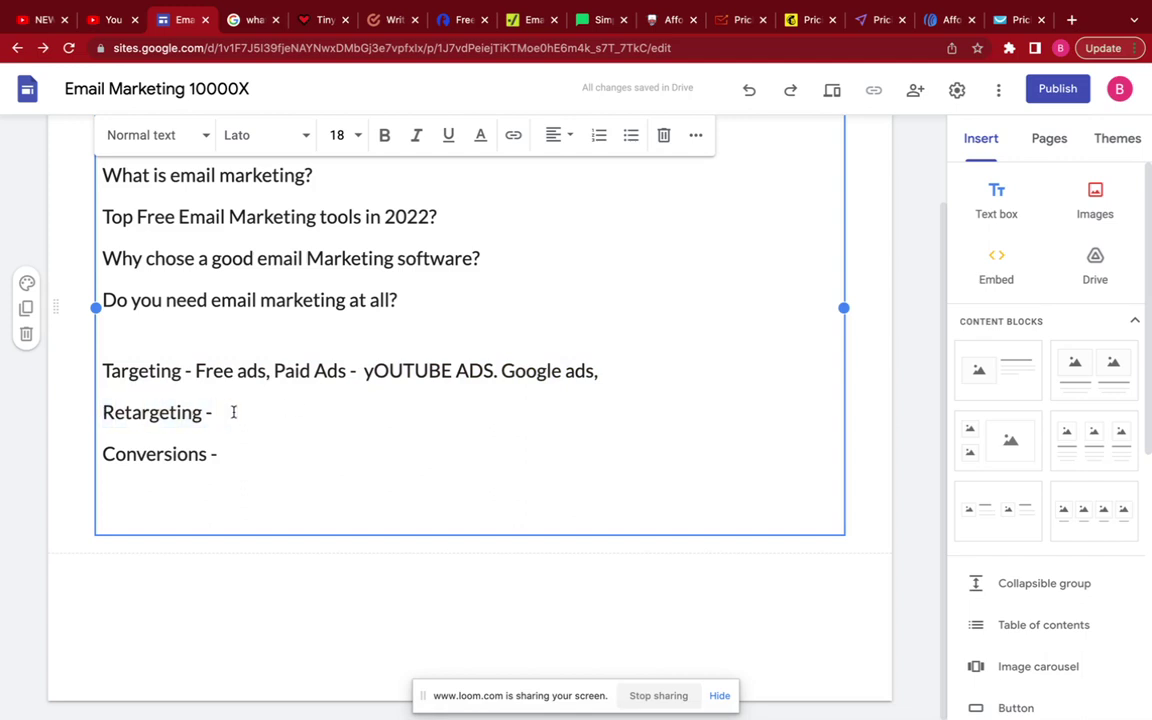
{"action": "type", "text": "Email"}
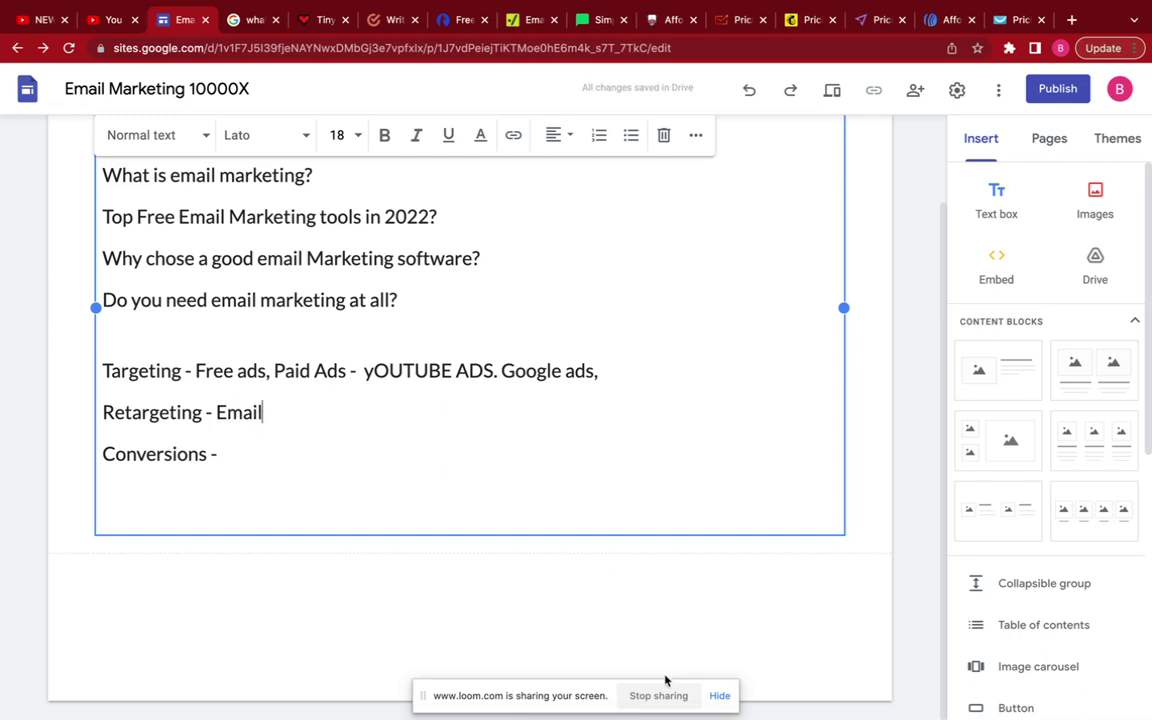
Insert the word "Better" before "Conversions" so the line begins with "Better Conversions".
{"action": "scroll", "coordinate": [546, 342], "scroll_direction": "up", "scroll_amount": 2}
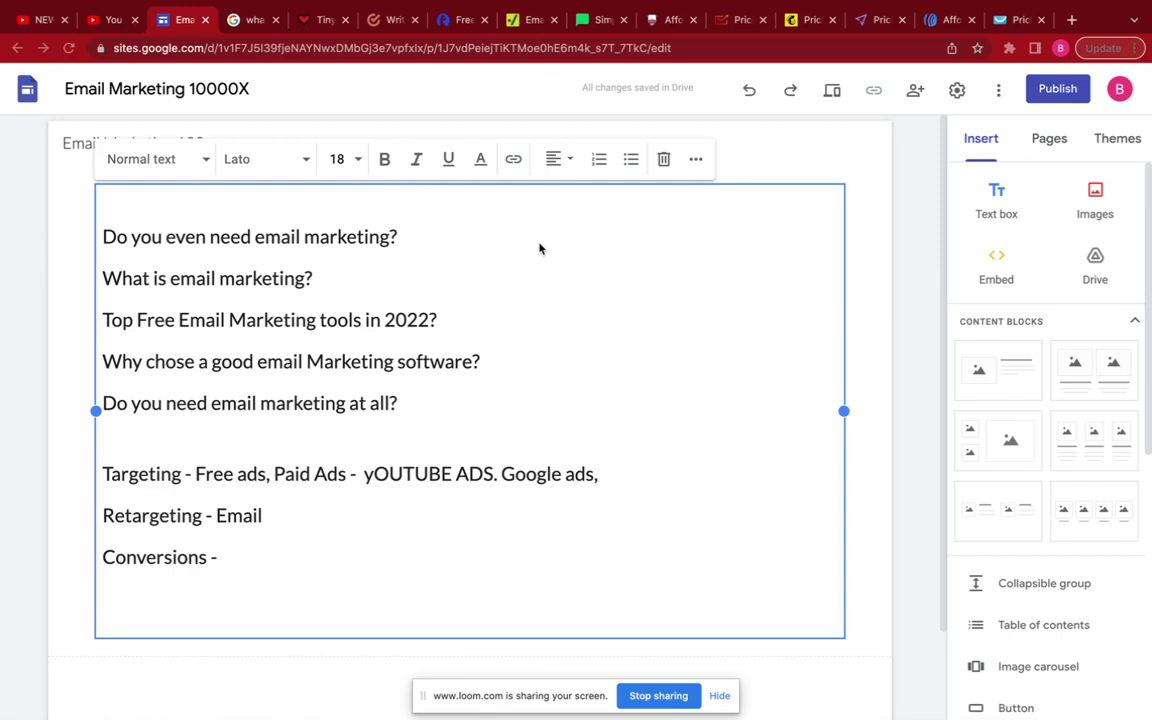
{"action": "scroll", "coordinate": [589, 247], "scroll_direction": "down", "scroll_amount": 2}
{"action": "scroll", "coordinate": [589, 247], "scroll_direction": "up", "scroll_amount": 2}
{"action": "left_click", "coordinate": [102, 556]}
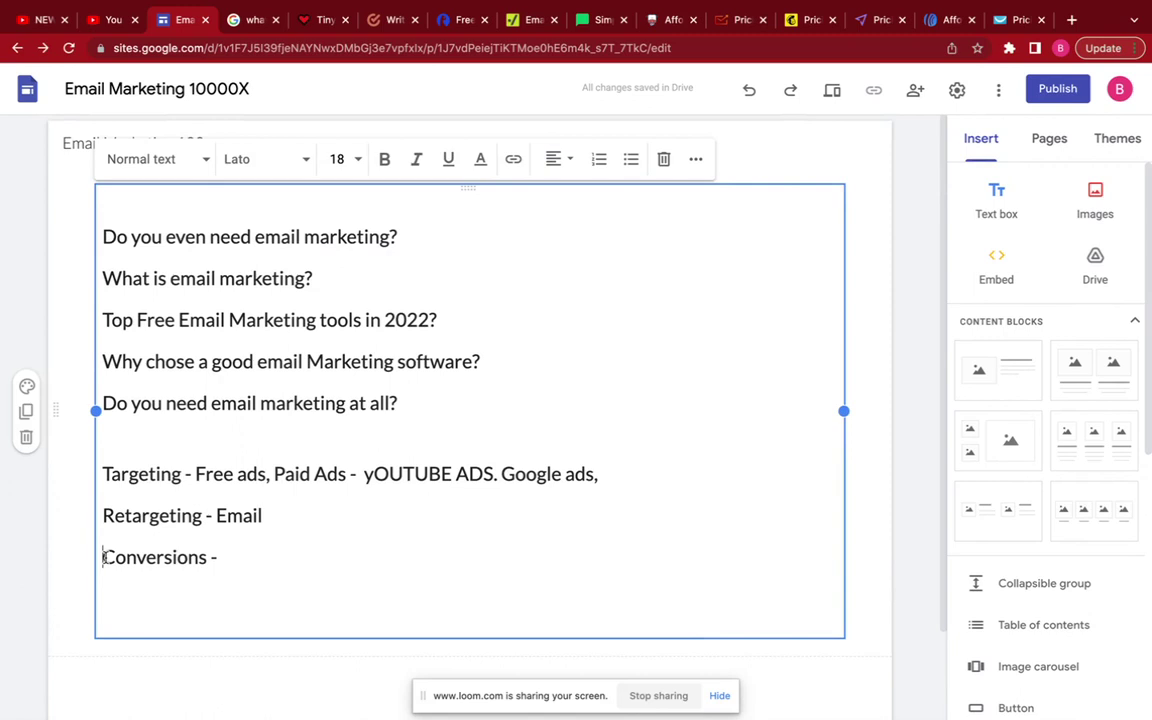
{"action": "type", "text": "Better"}
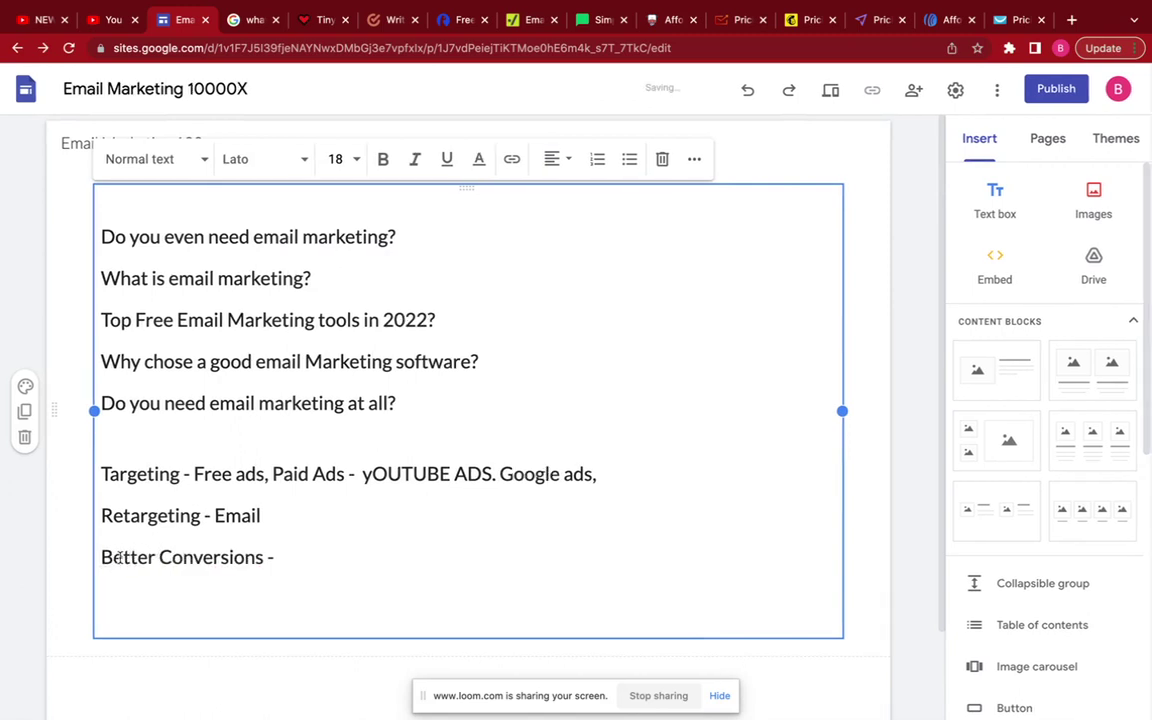
Complete the Better Conversions line with "Not to lose so much money in advertisement.".
{"action": "left_click", "coordinate": [289, 557]}
{"action": "type", "text": "Not"}
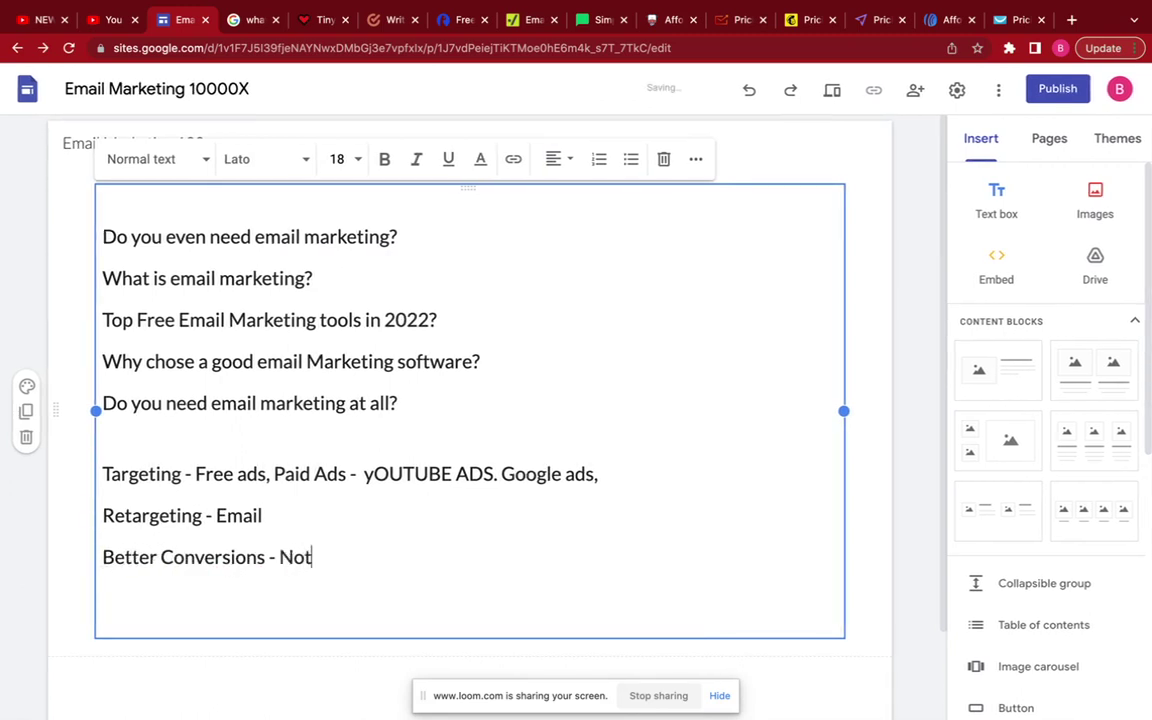
{"action": "type", "text": " to lose so m"}
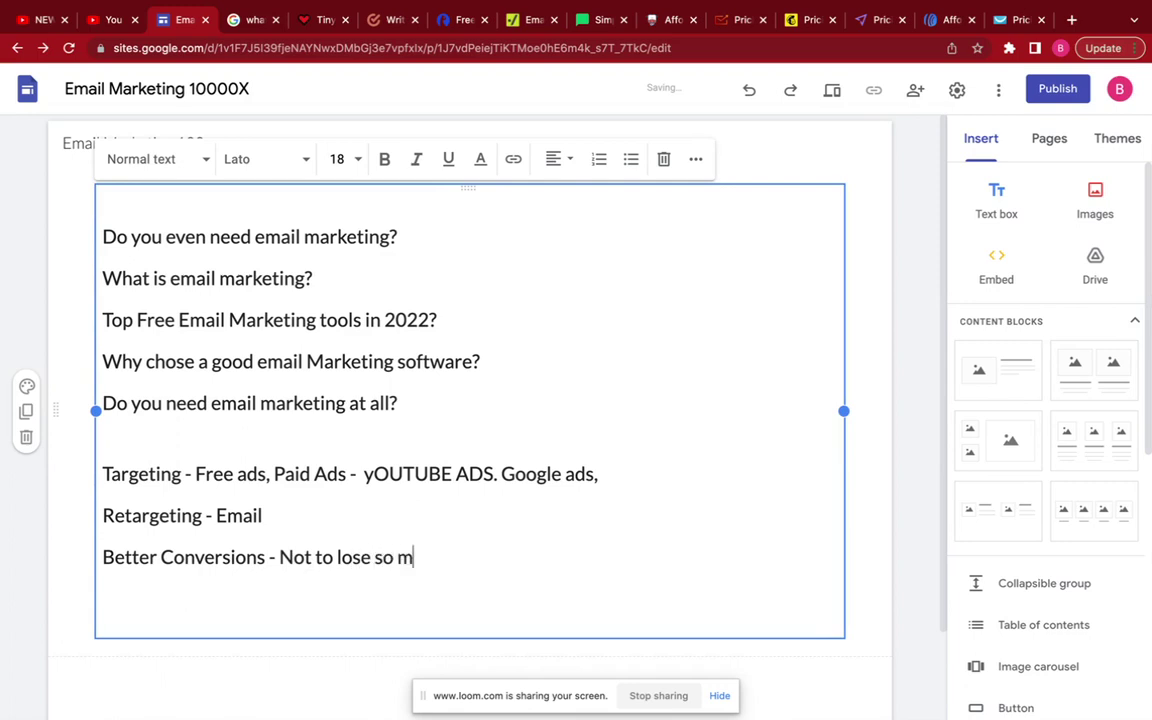
{"action": "type", "text": "uch money i"}
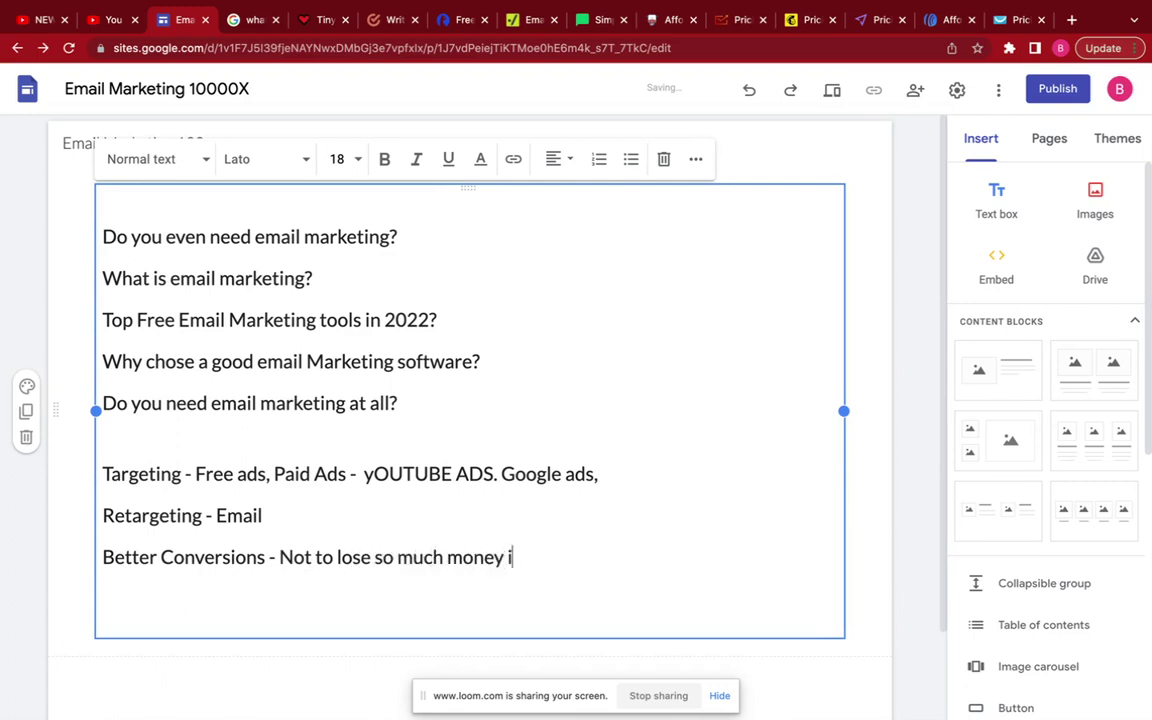
{"action": "type", "text": "n advert"}
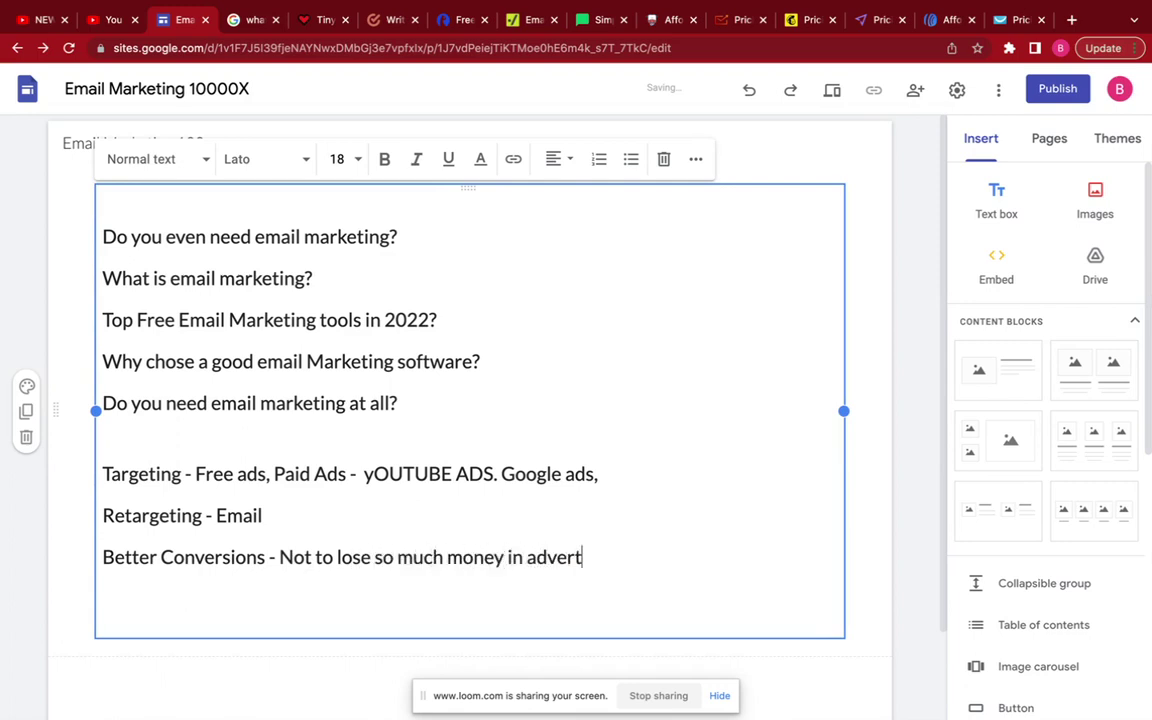
{"action": "type", "text": "isement."}
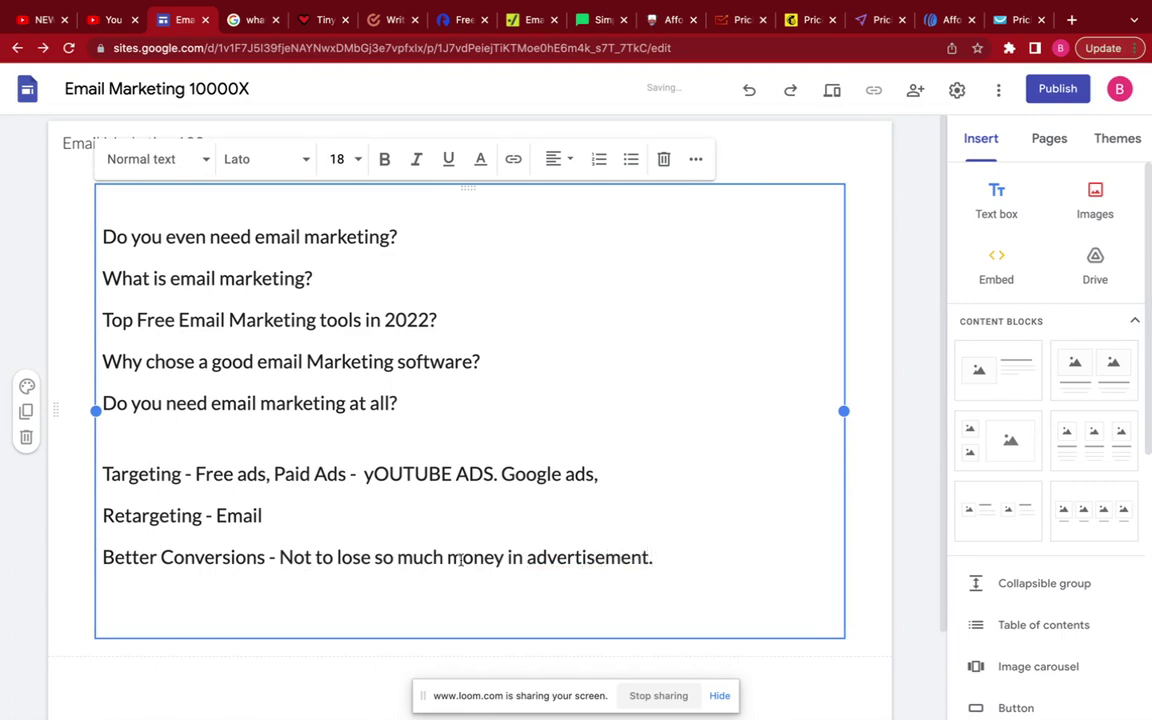
Add the line "Email list of 1000 loyal subscribers of your business.." below the Better Conversions line, separated by blank space.
{"action": "key", "text": "Return"}
{"action": "key", "text": "Return"}
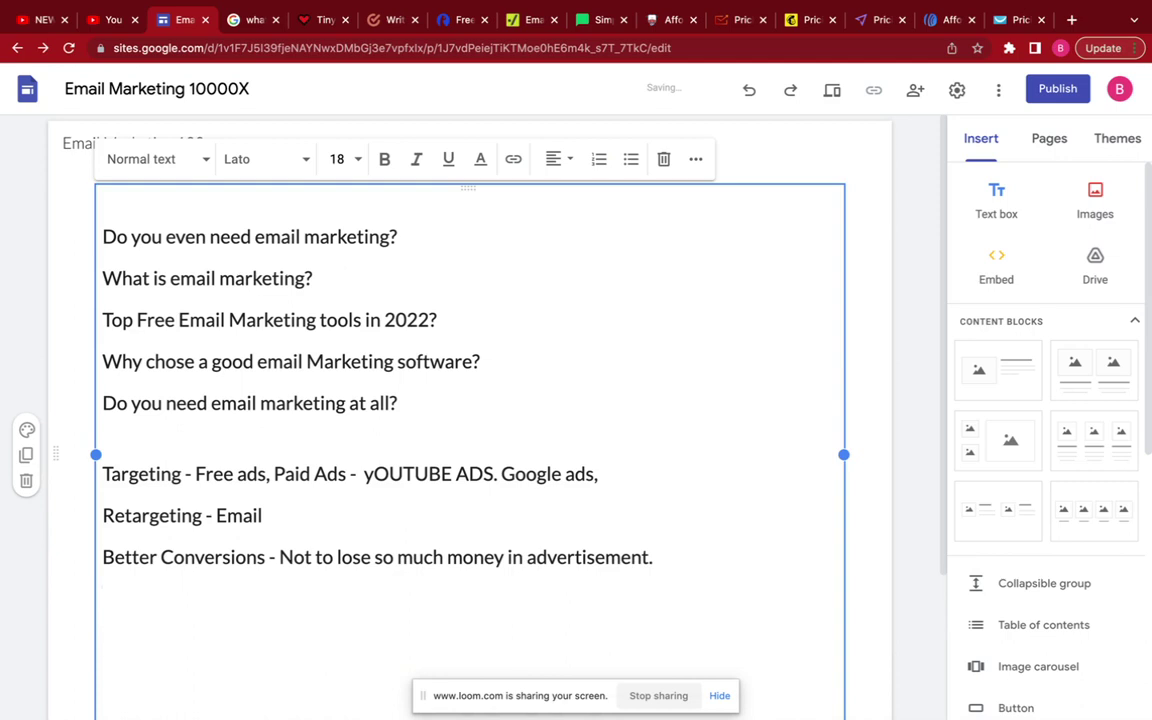
{"action": "type", "text": "Email list"}
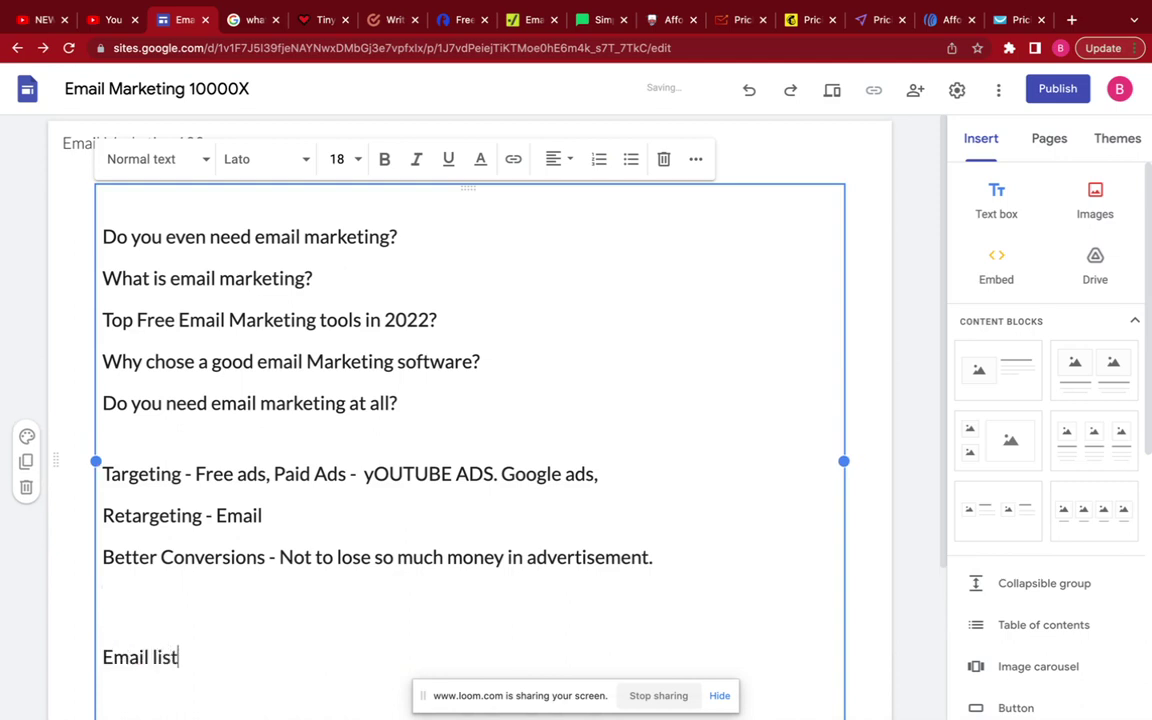
{"action": "type", "text": " of 1000 "}
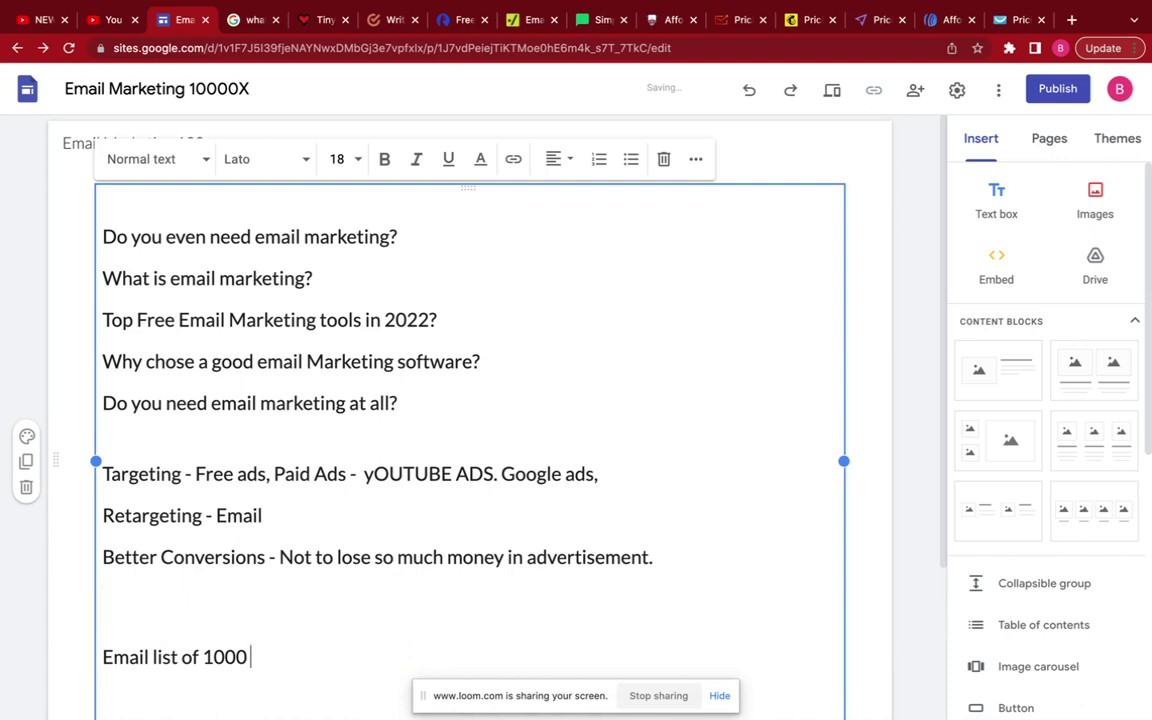
{"action": "type", "text": "loyal subscribers"}
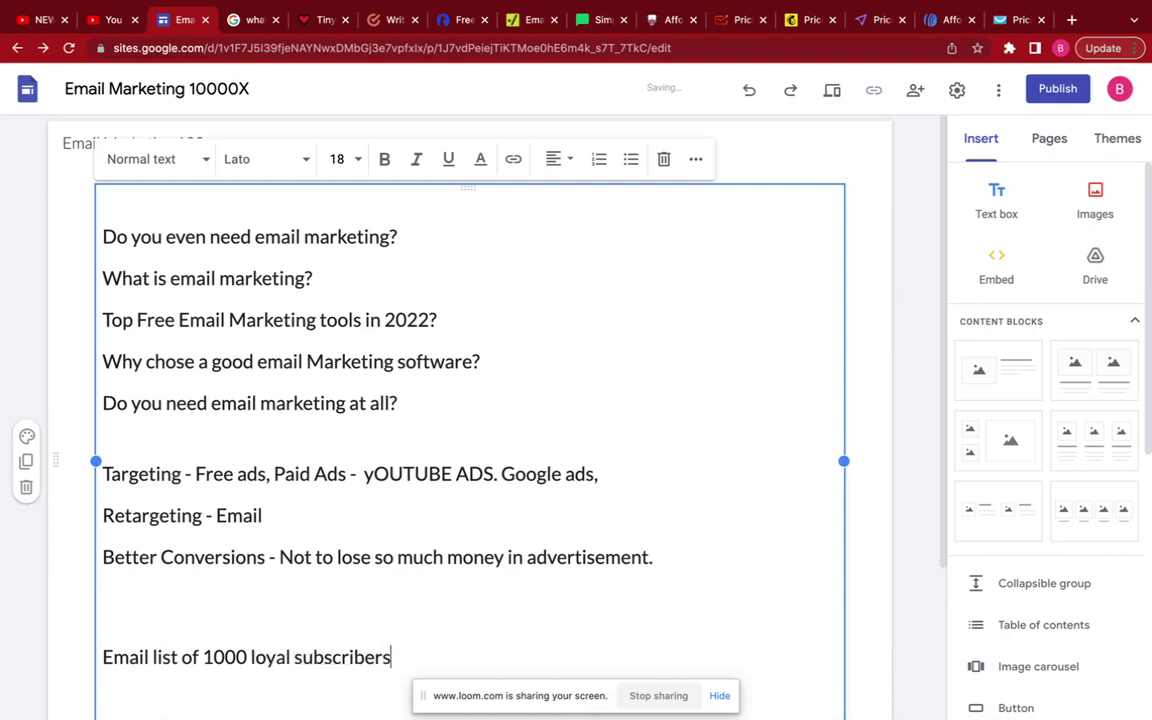
{"action": "type", "text": " t"}
{"action": "key", "text": "BackSpace"}
{"action": "type", "text": "of your businesse"}
{"action": "key", "text": "BackSpace"}
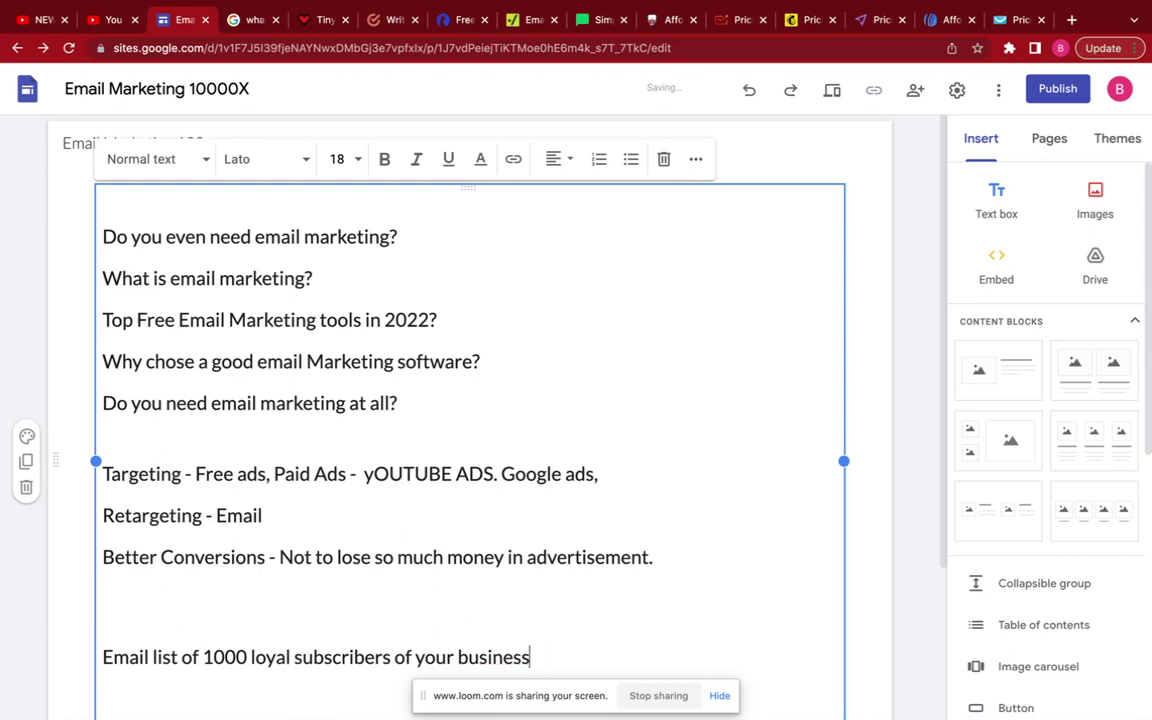
{"action": "type", "text": ".."}
{"action": "scroll", "coordinate": [650, 568], "scroll_direction": "down", "scroll_amount": 2}
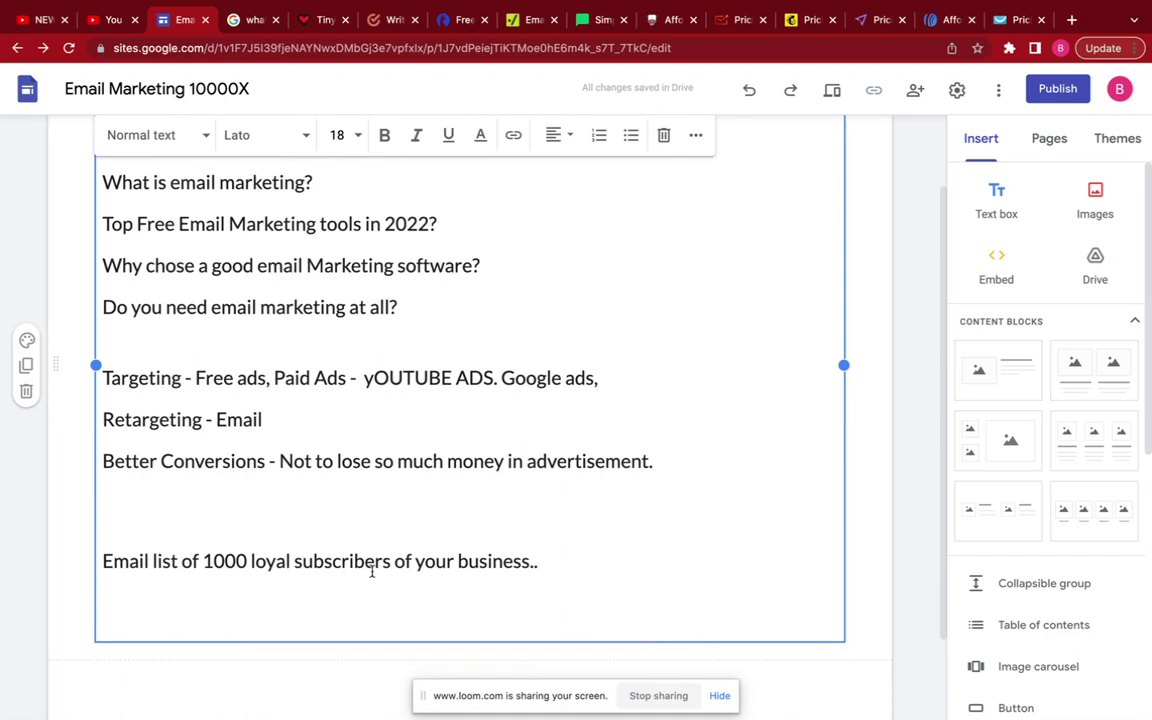
Insert the word "Search" between "Google" and "ads" in the Targeting line.
{"action": "left_click_drag", "start_coordinate": [253, 561], "coordinate": [201, 561]}
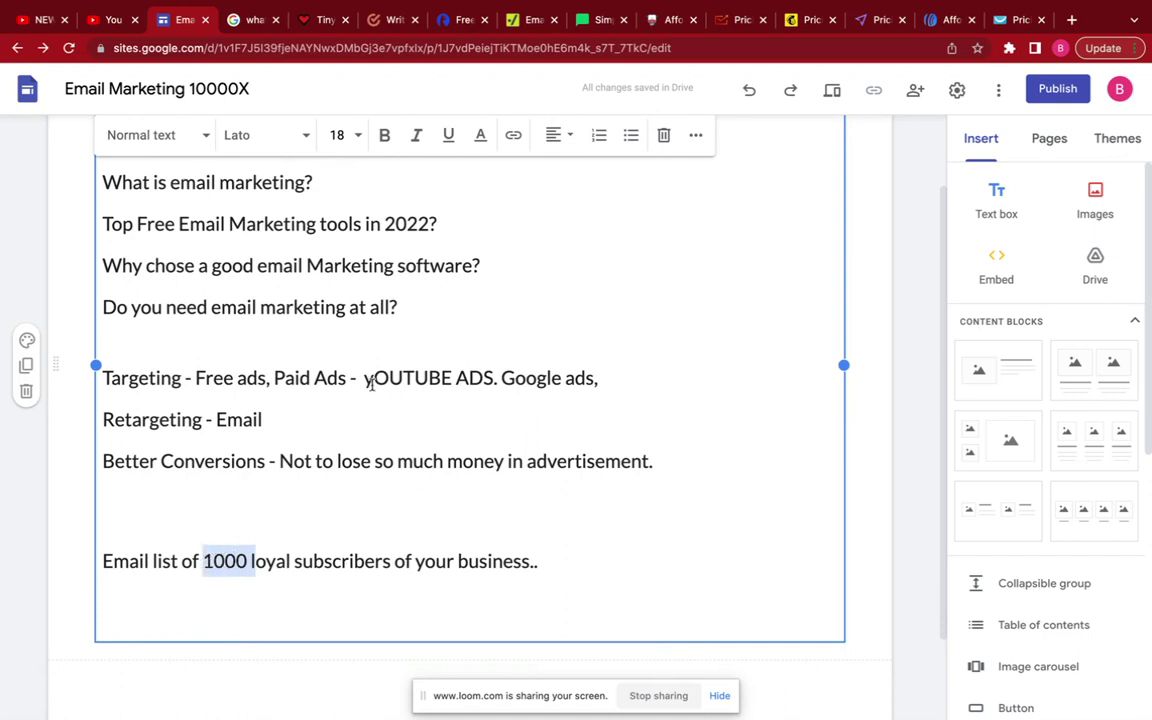
{"action": "left_click_drag", "start_coordinate": [375, 378], "coordinate": [414, 379]}
{"action": "left_click_drag", "start_coordinate": [515, 379], "coordinate": [553, 385]}
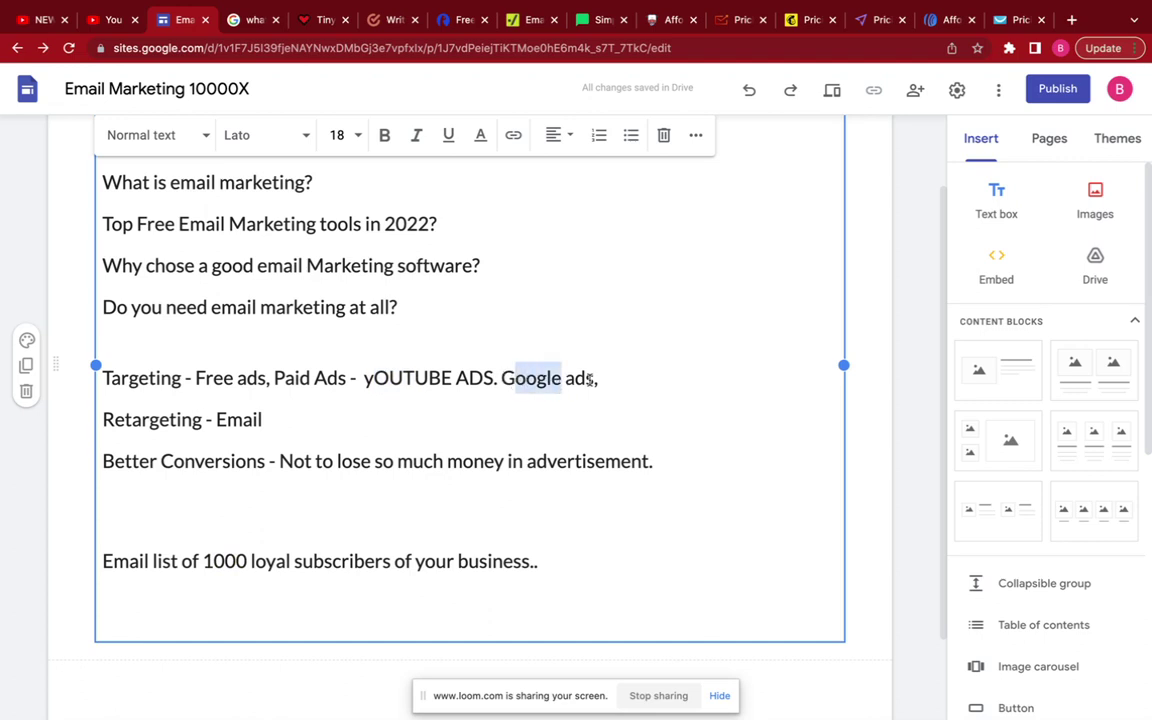
{"action": "left_click", "coordinate": [565, 378]}
{"action": "type", "text": "Search"}
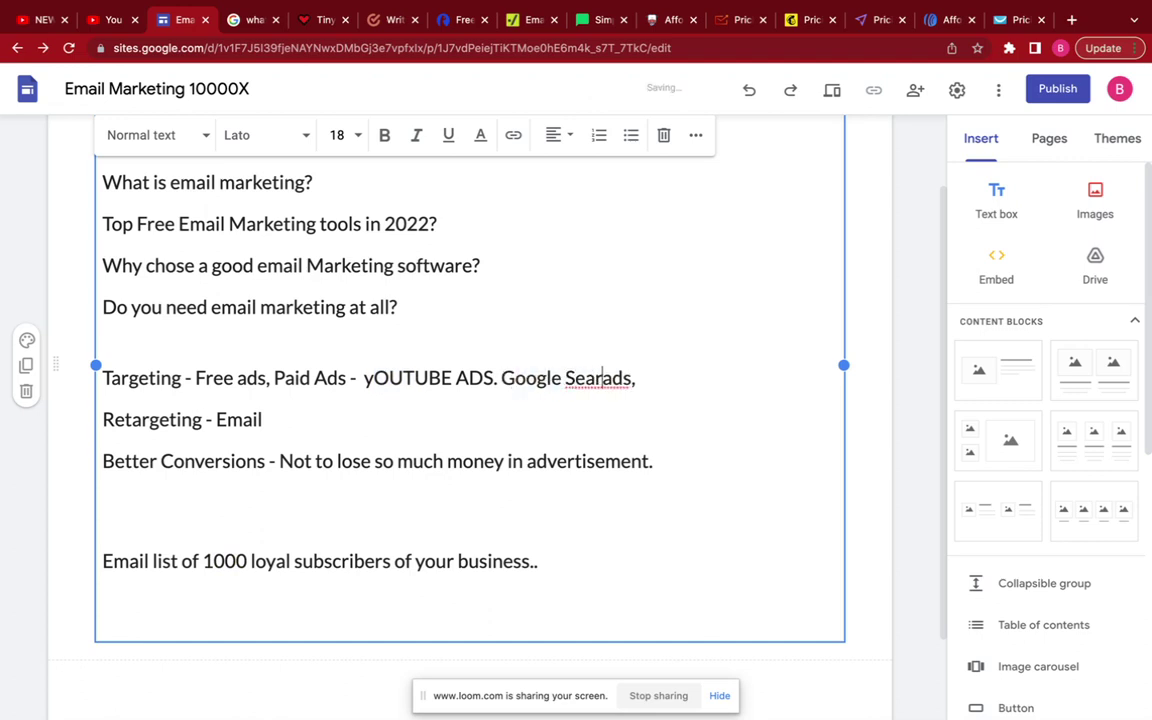
Extend the end of the Targeting line with "or facebook, solo ads".
{"action": "left_click", "coordinate": [699, 388]}
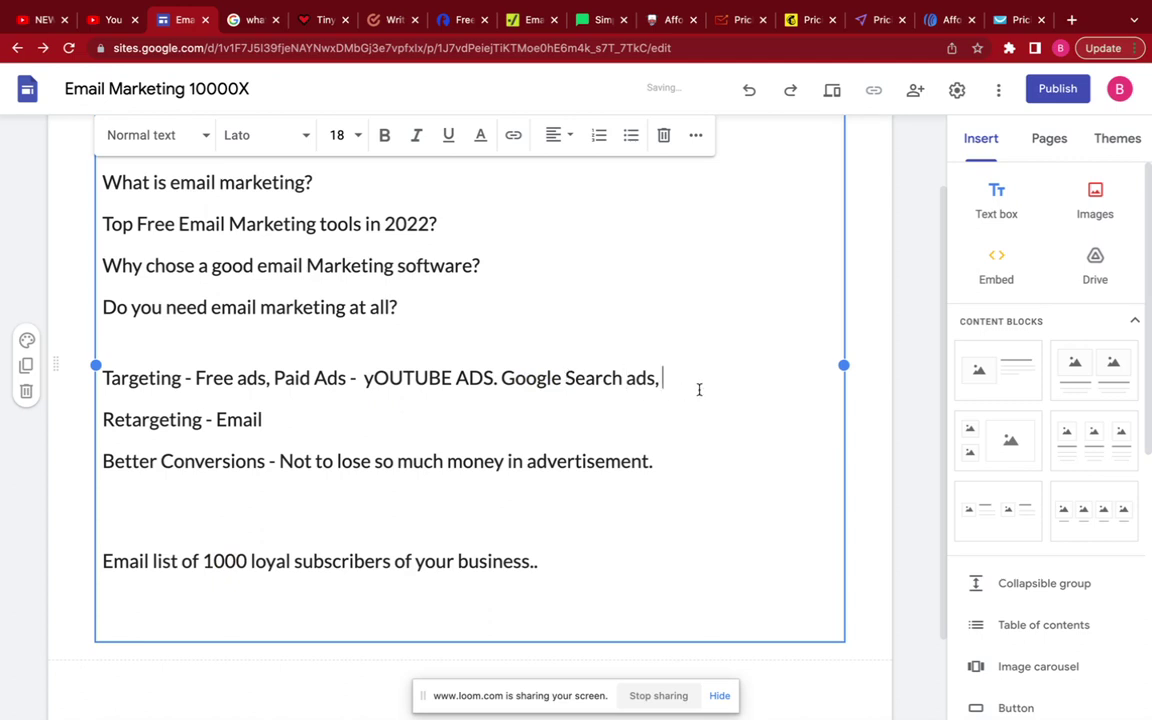
{"action": "type", "text": "or facebook, solo ad"}
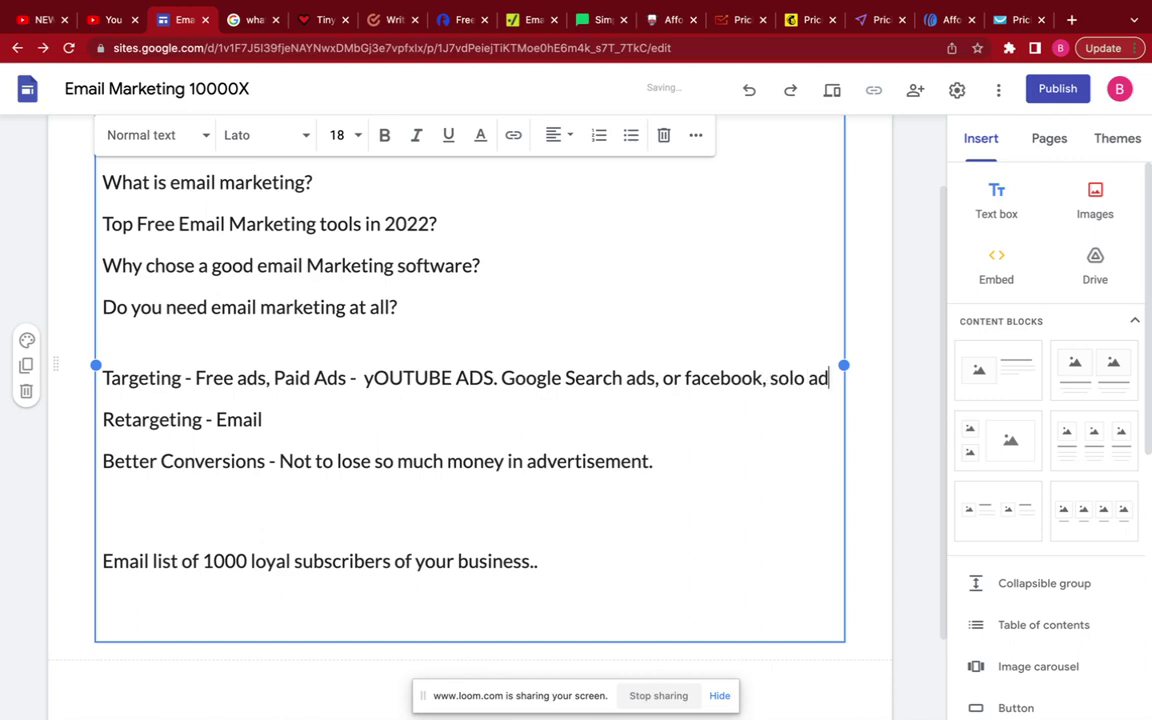
{"action": "type", "text": "s"}
Append "$25" to the end of the line about the email list of 1000 loyal subscribers.
{"action": "scroll", "coordinate": [525, 411], "scroll_direction": "down", "scroll_amount": 2}
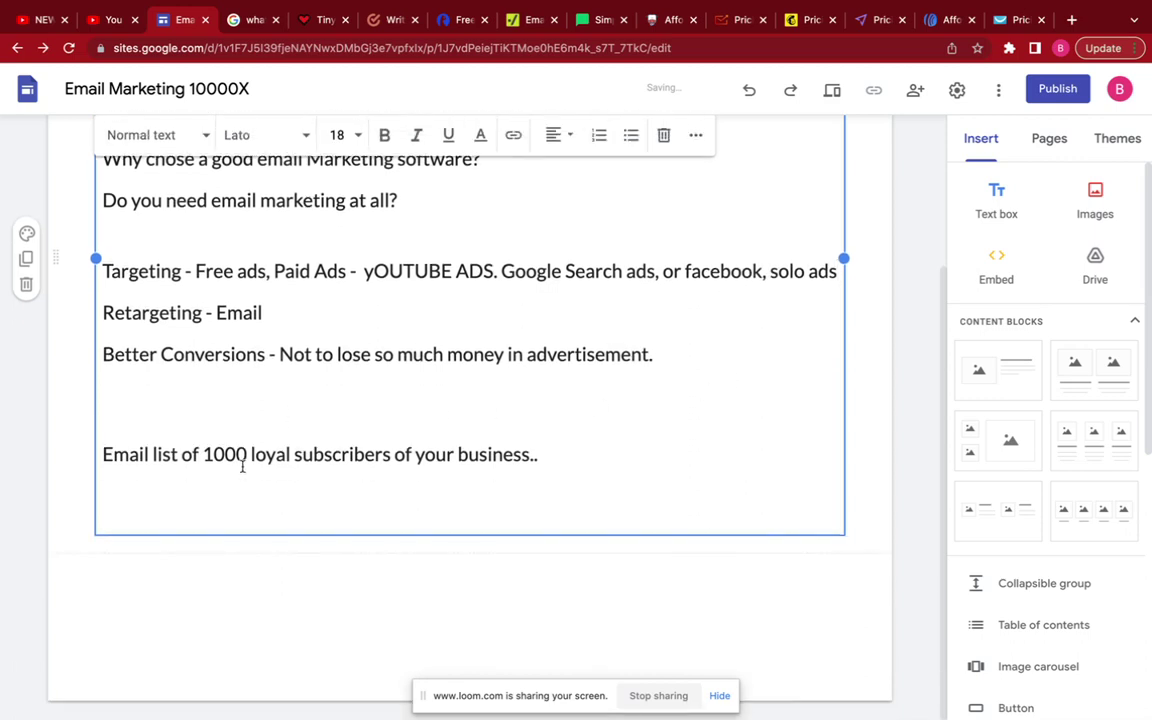
{"action": "left_click_drag", "start_coordinate": [247, 456], "coordinate": [202, 456]}
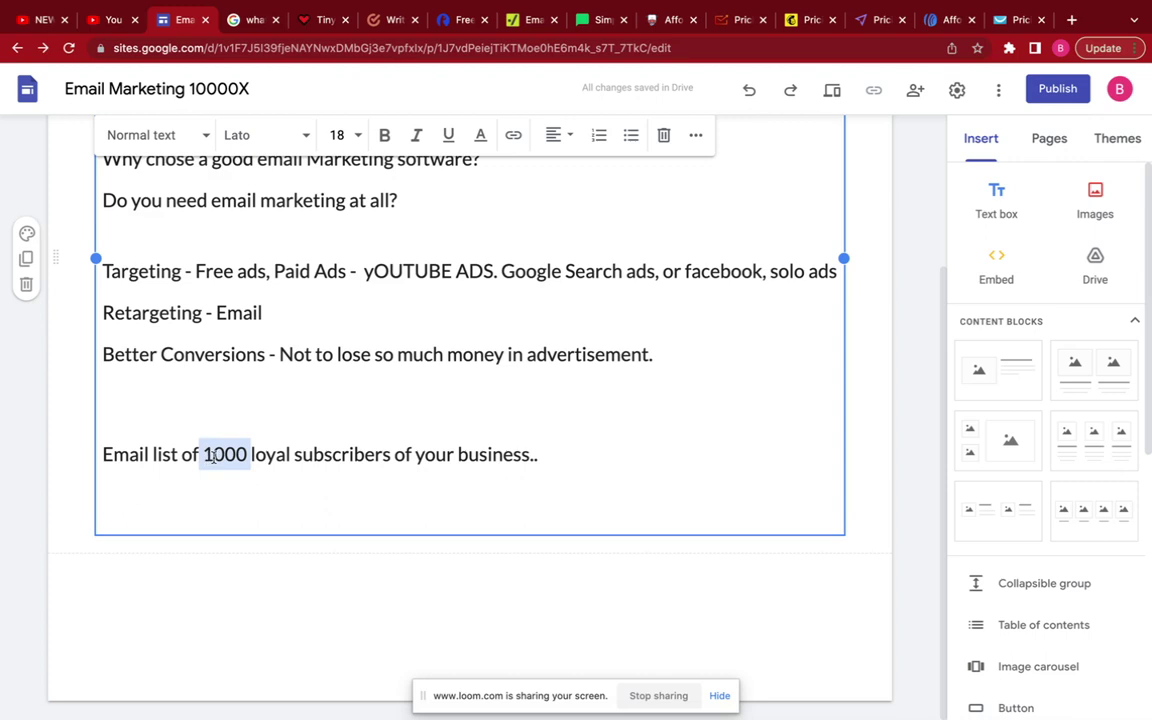
{"action": "left_click", "coordinate": [217, 456]}
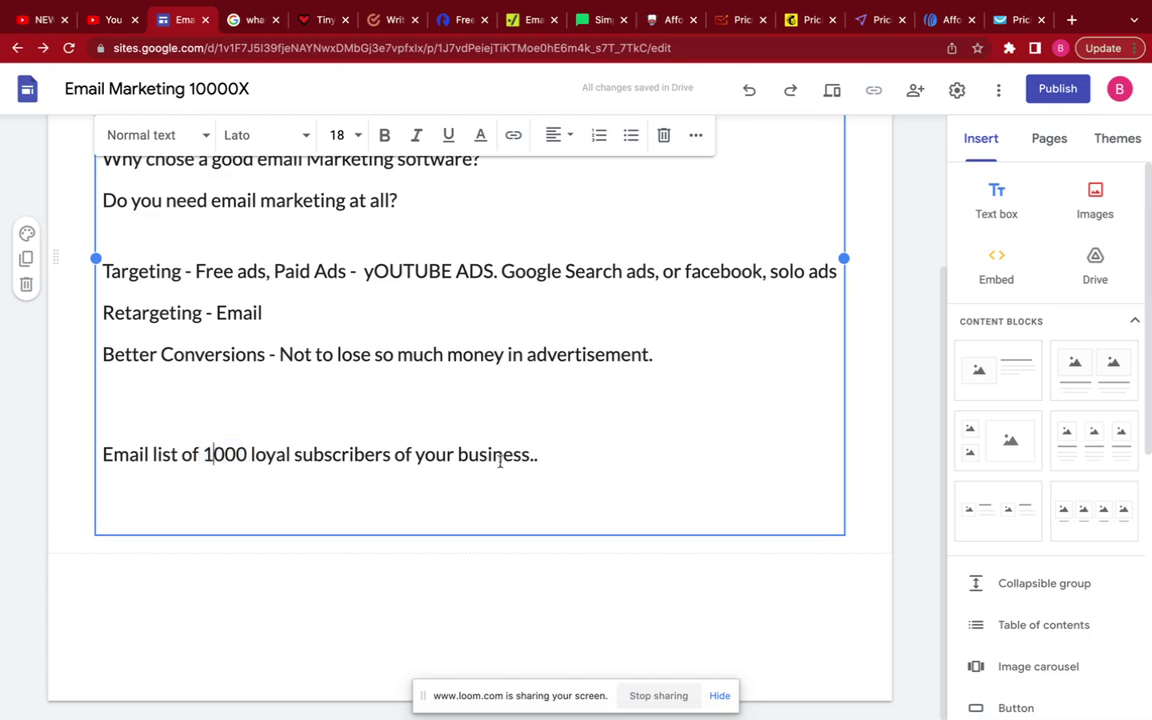
{"action": "left_click", "coordinate": [559, 453]}
{"action": "type", "text": "$25"}
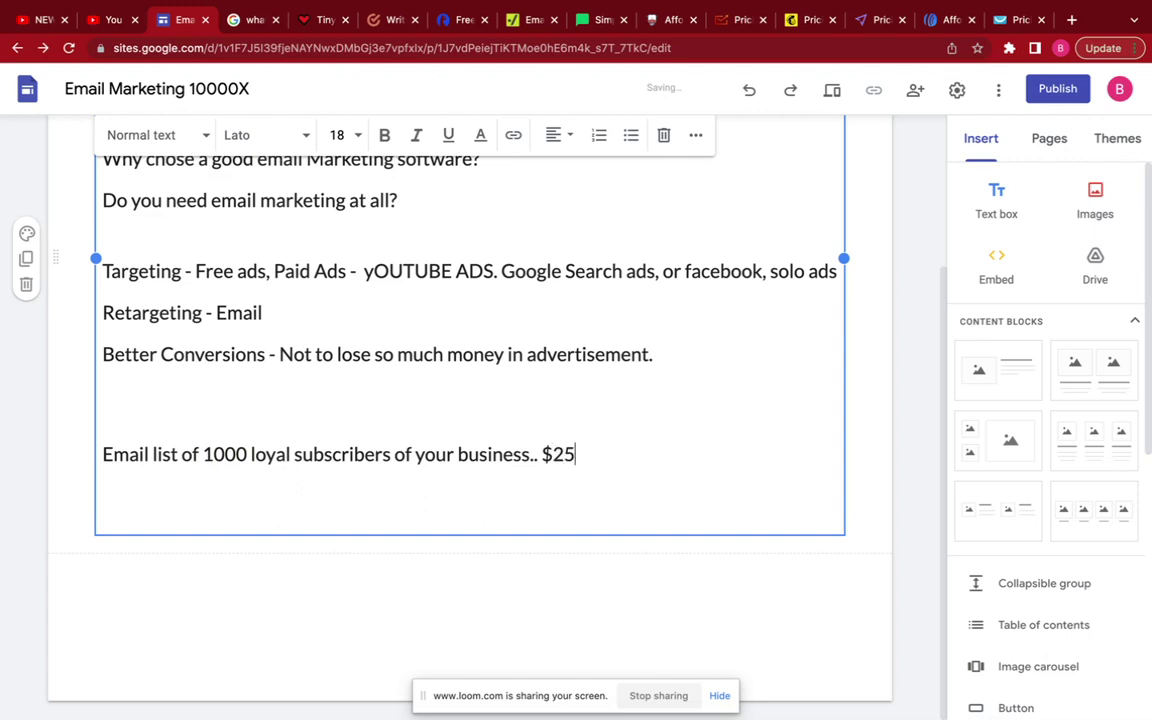
Add the line "Only 30 subscribers - " below the email list line, separated by blank space, with the spelling of "subscribers" corrected.
{"action": "key", "text": "Return"}
{"action": "key", "text": "Return"}
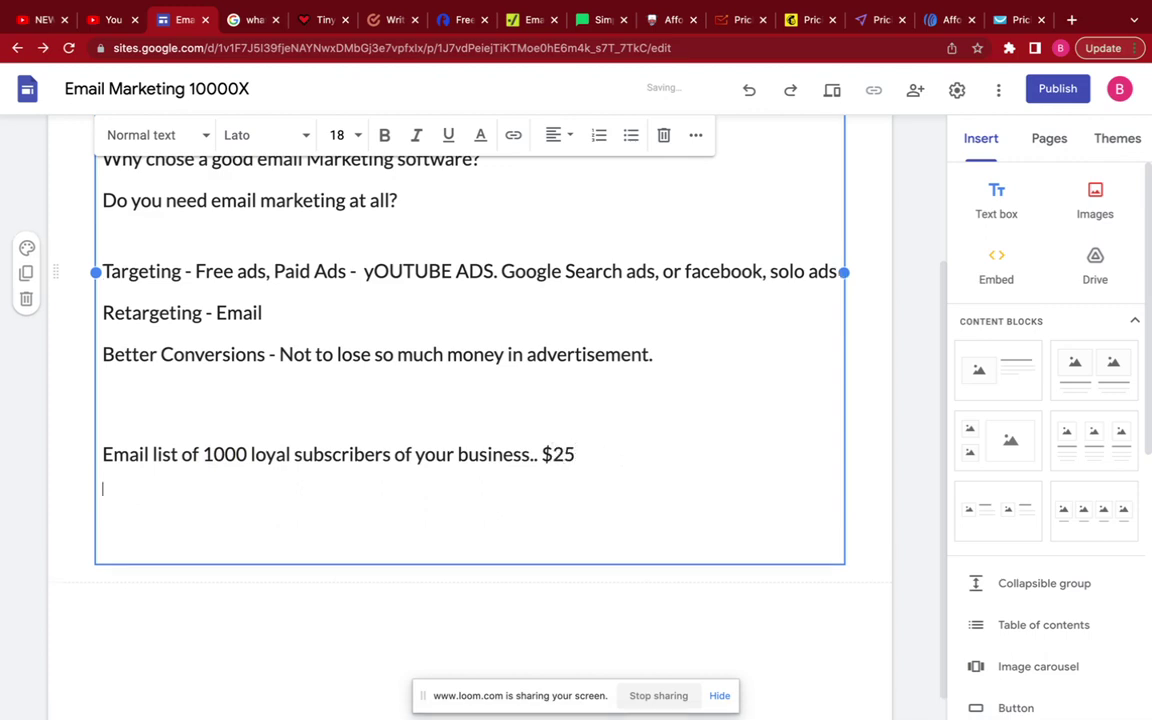
{"action": "double_click", "coordinate": [230, 454]}
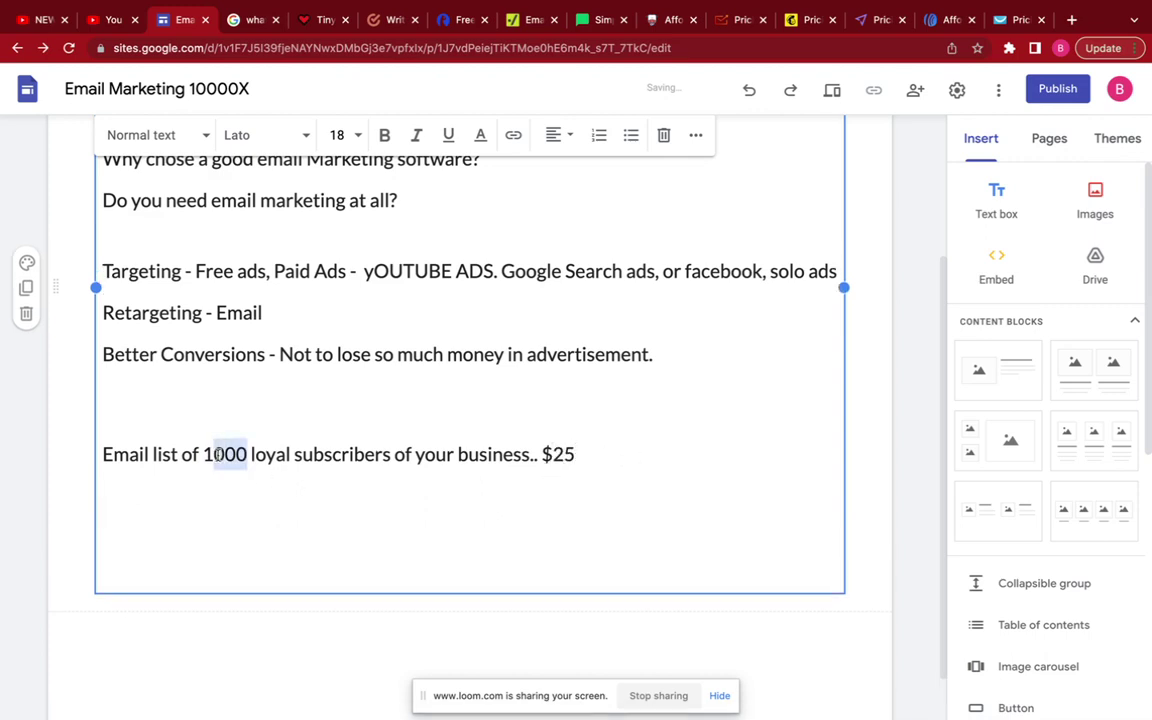
{"action": "left_click", "coordinate": [216, 527]}
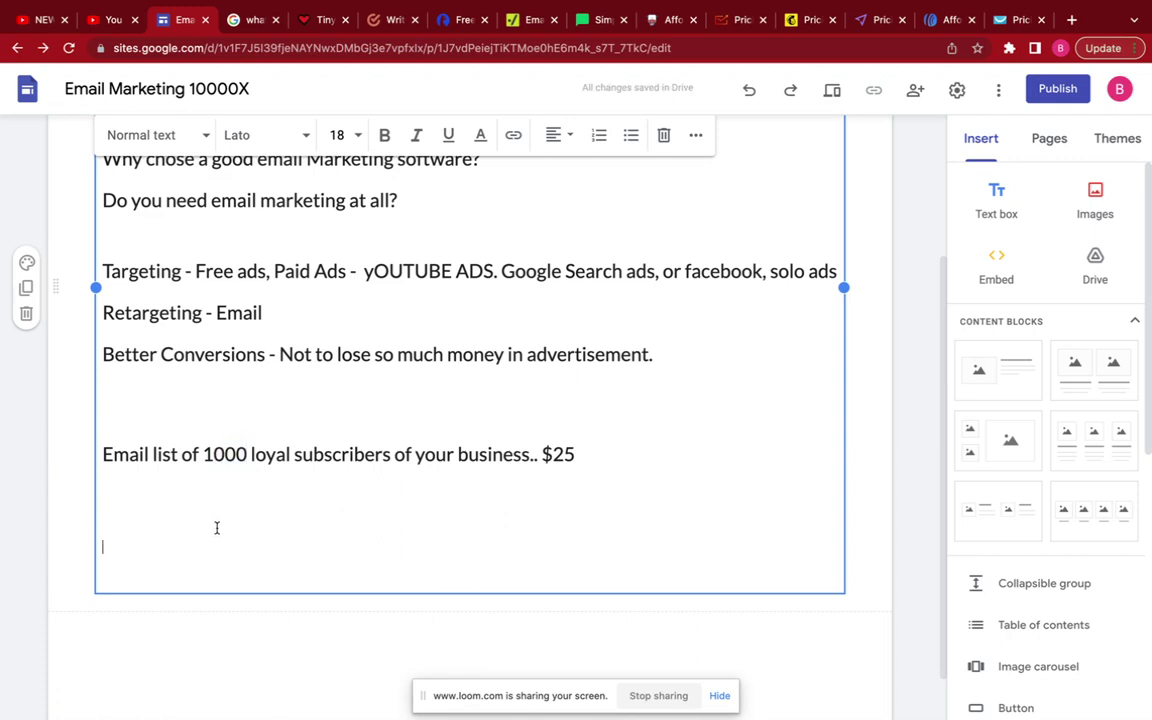
{"action": "type", "text": "Only 3"}
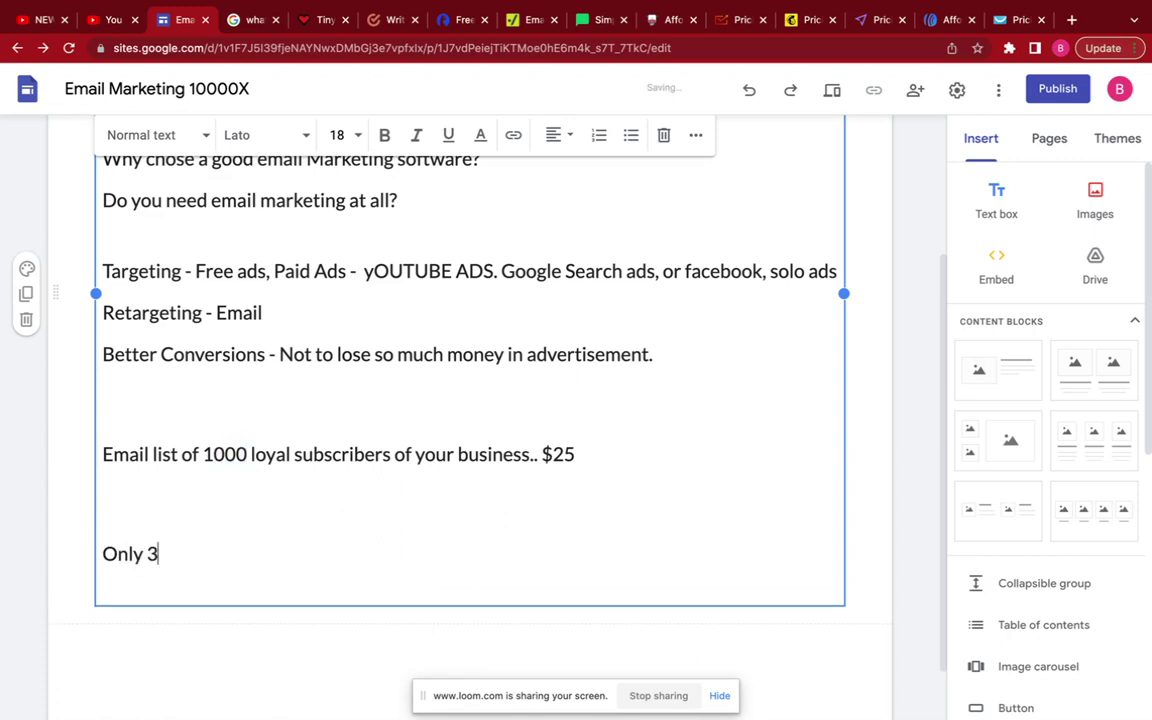
{"action": "type", "text": "0 subcribers"}
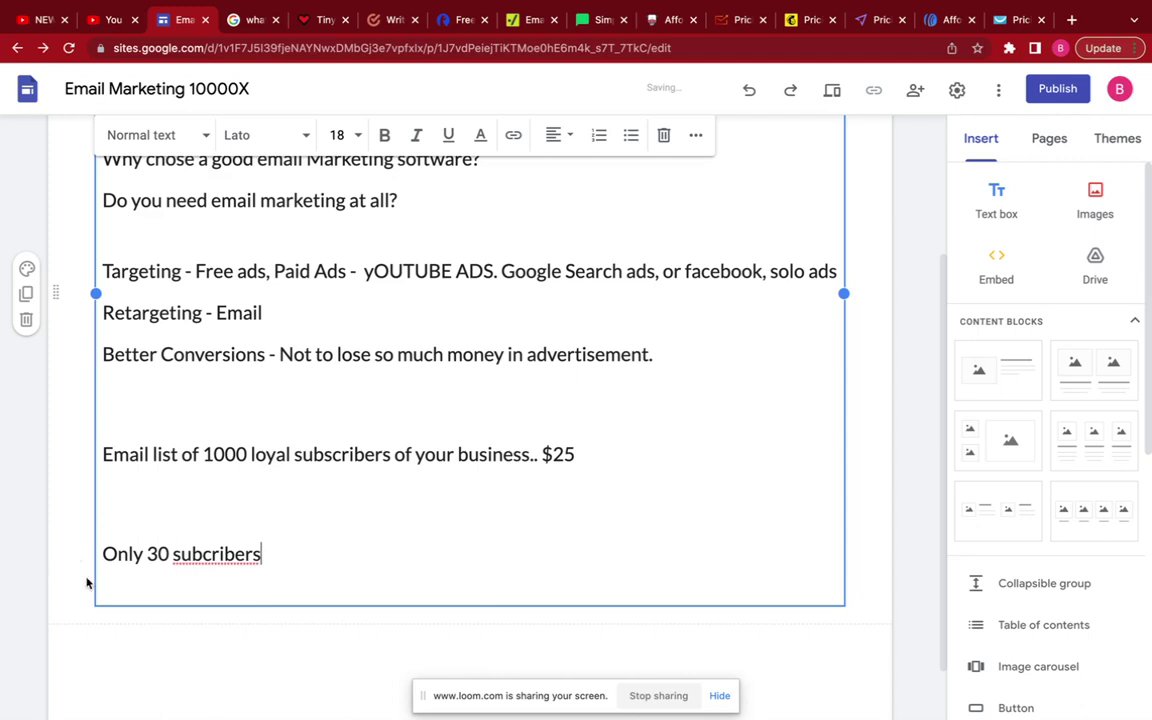
{"action": "right_click", "coordinate": [246, 553]}
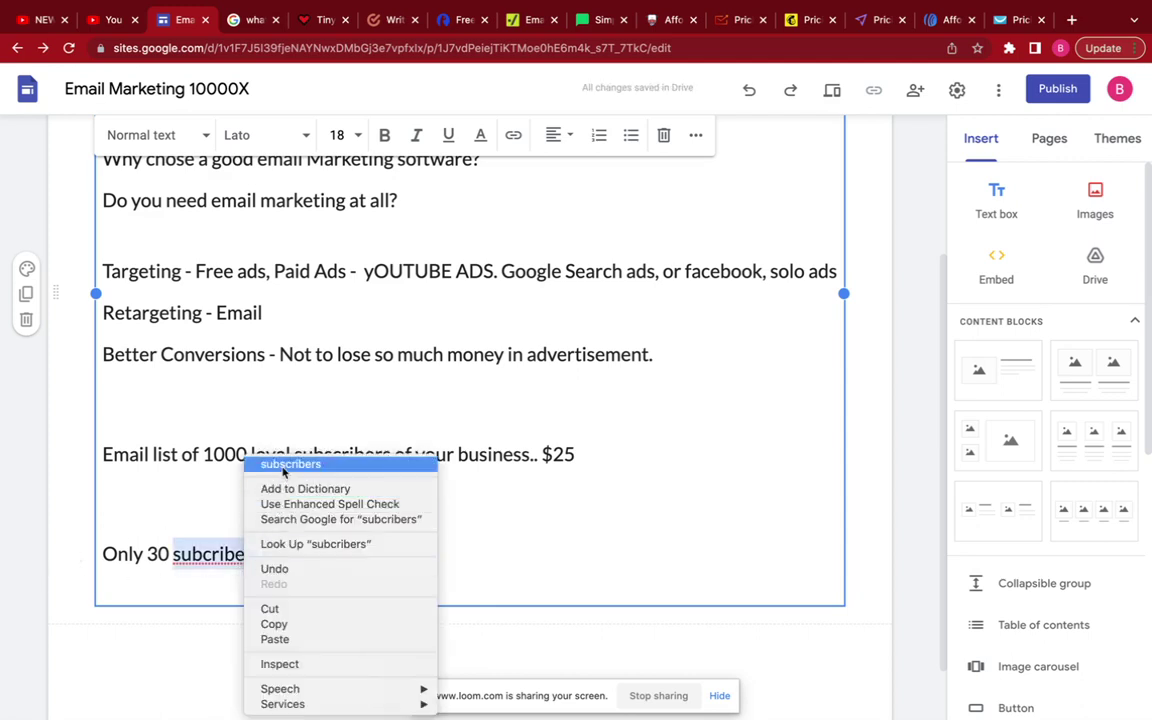
{"action": "left_click", "coordinate": [284, 466]}
{"action": "type", "text": "- "}
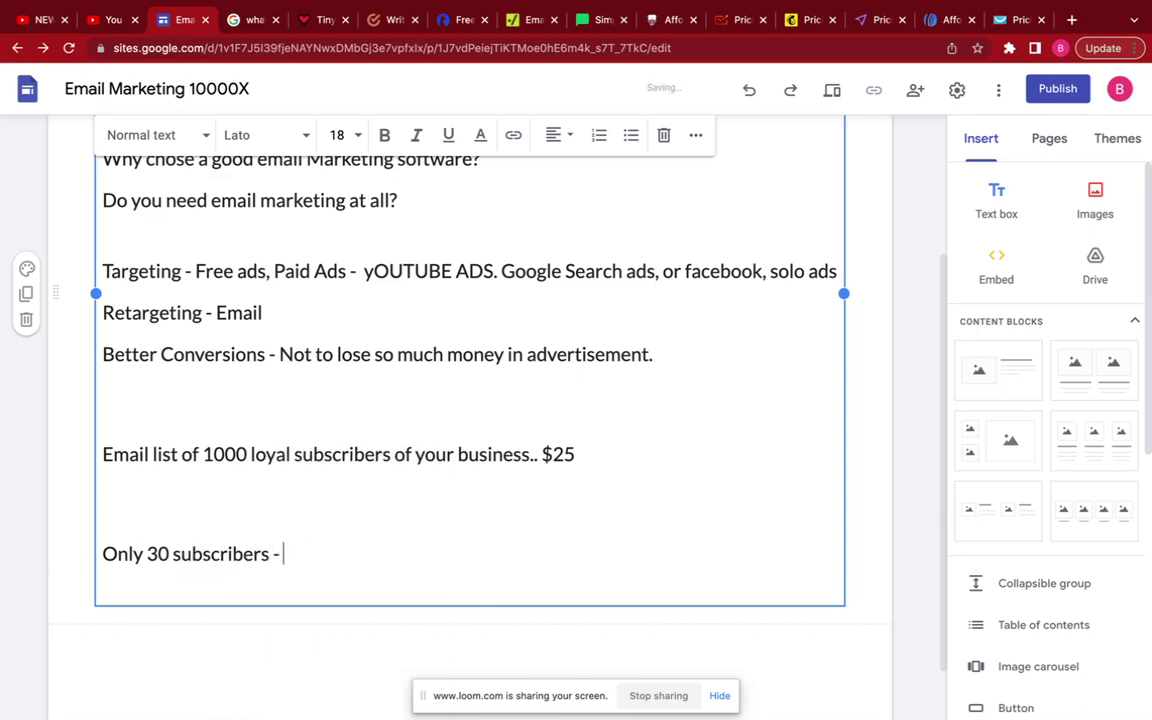
{"action": "type", "text": "425830"}
{"action": "key", "text": "BackSpace"}
{"action": "key", "text": "BackSpace"}
{"action": "key", "text": "BackSpace"}
{"action": "key", "text": "BackSpace"}
{"action": "key", "text": "BackSpace"}
{"action": "key", "text": "BackSpace"}
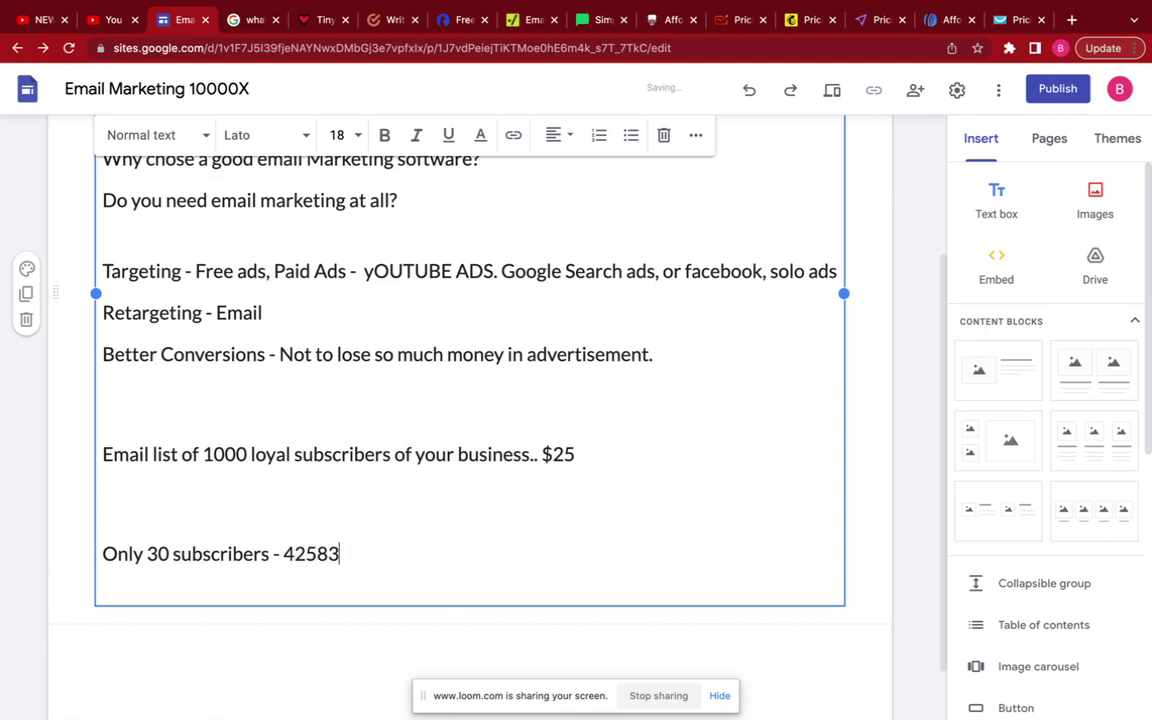
Complete the "Only 30 subscribers" line with the calculation "25 X 30 = USD" after the dash.
{"action": "type", "text": "25 X 30 ="}
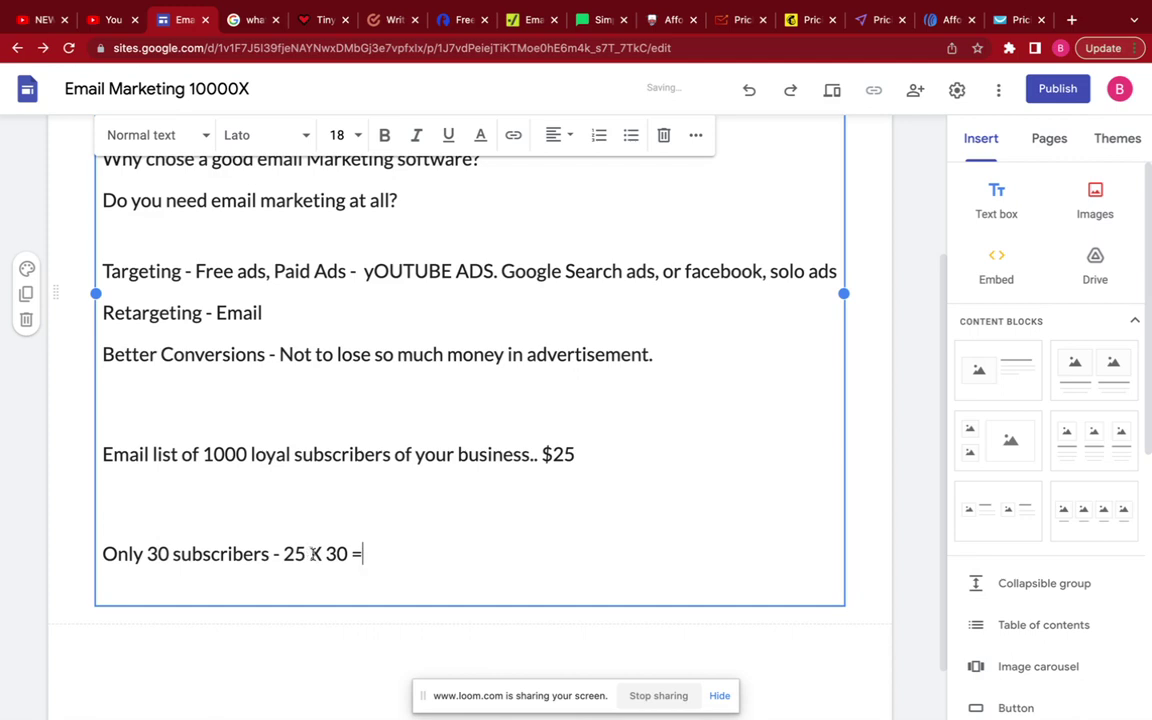
{"action": "left_click_drag", "start_coordinate": [363, 553], "coordinate": [286, 553]}
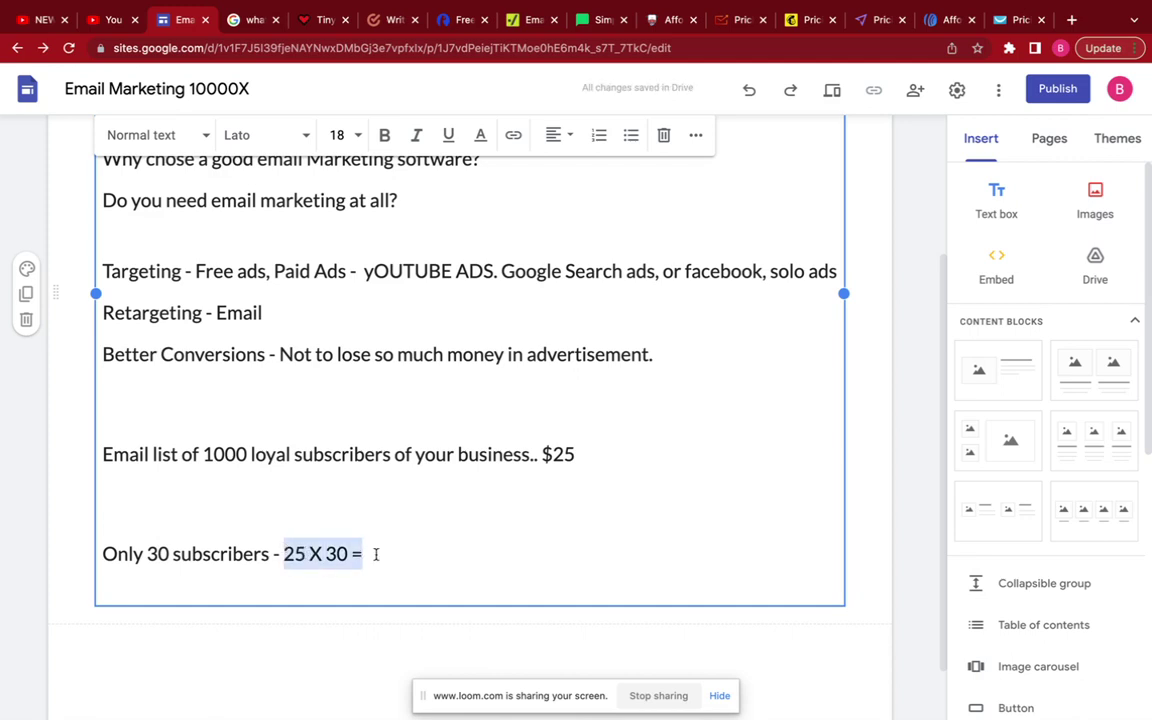
{"action": "left_click", "coordinate": [376, 556]}
{"action": "type", "text": "USD"}
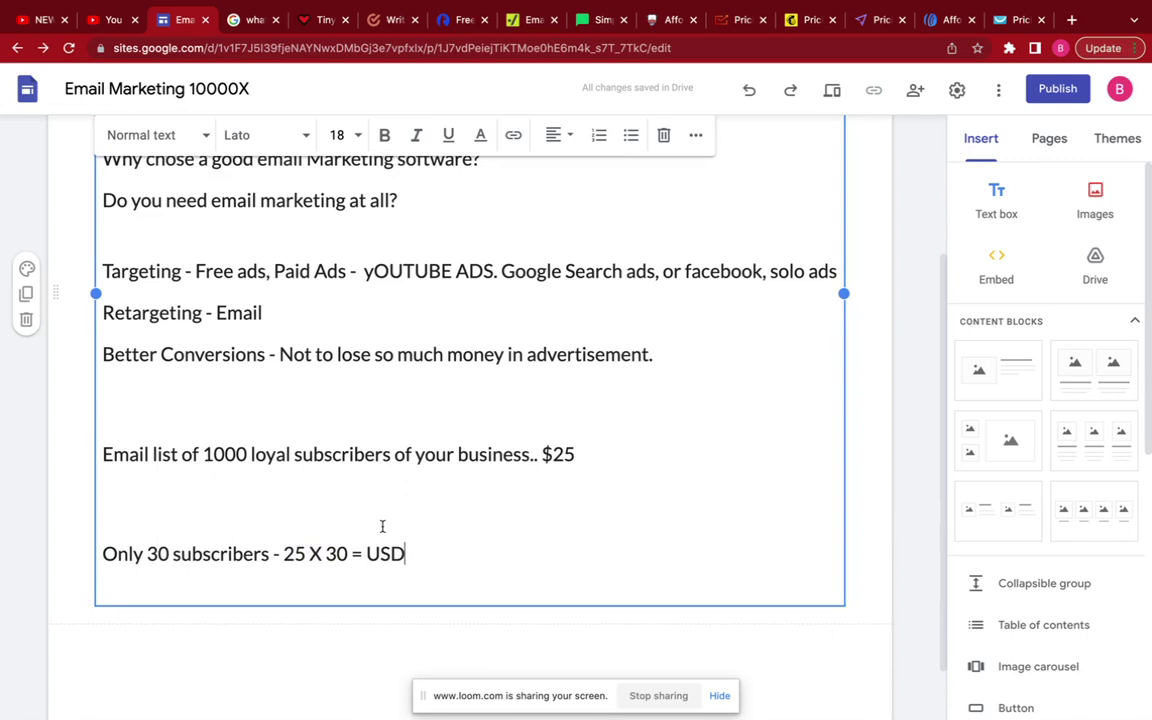
{"action": "scroll", "coordinate": [720, 437], "scroll_direction": "up", "scroll_amount": 3}
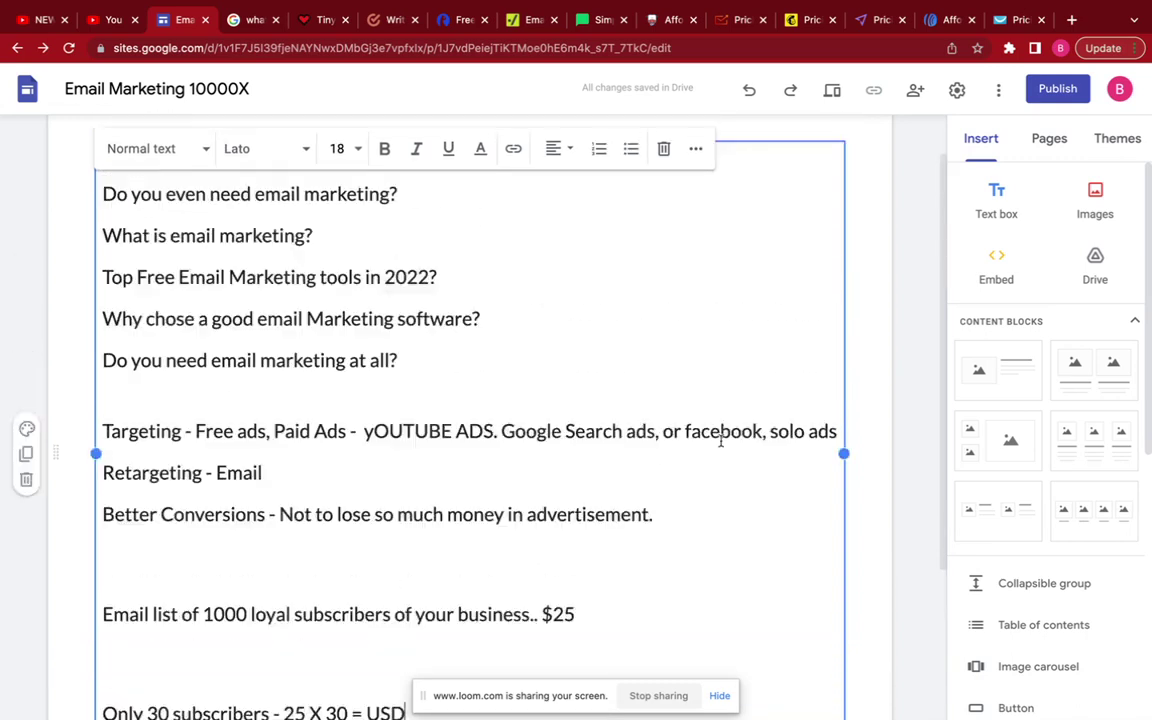
{"action": "triple_click", "coordinate": [336, 240]}
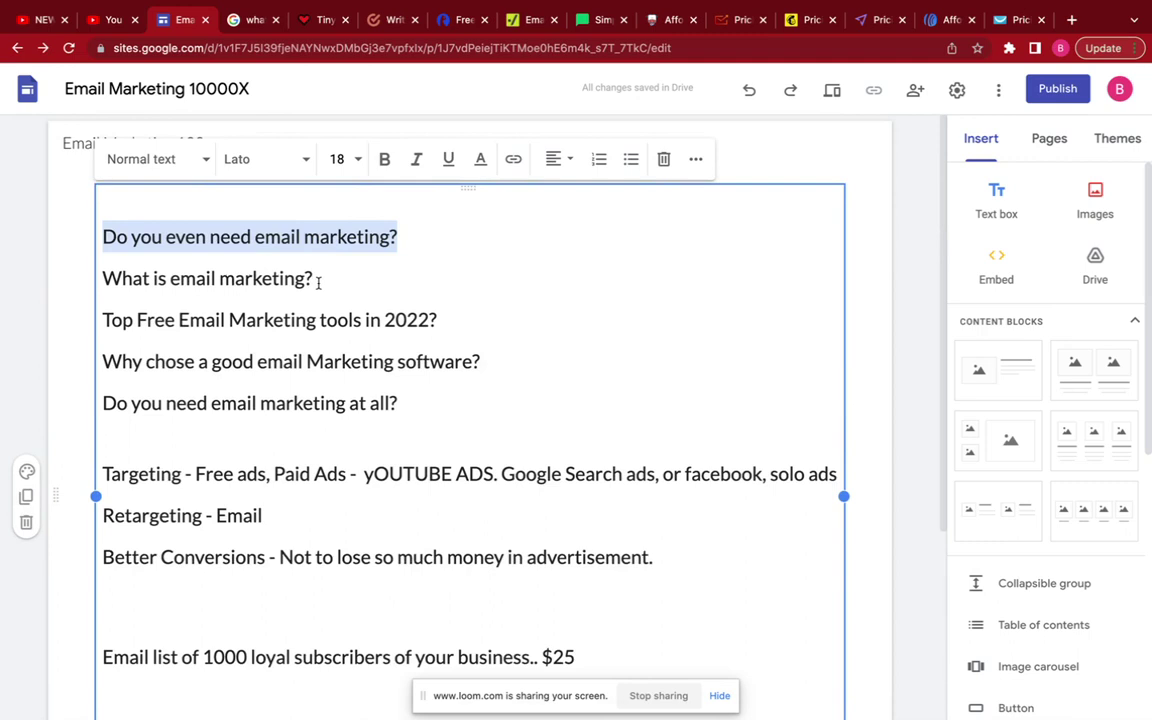
{"action": "triple_click", "coordinate": [314, 280]}
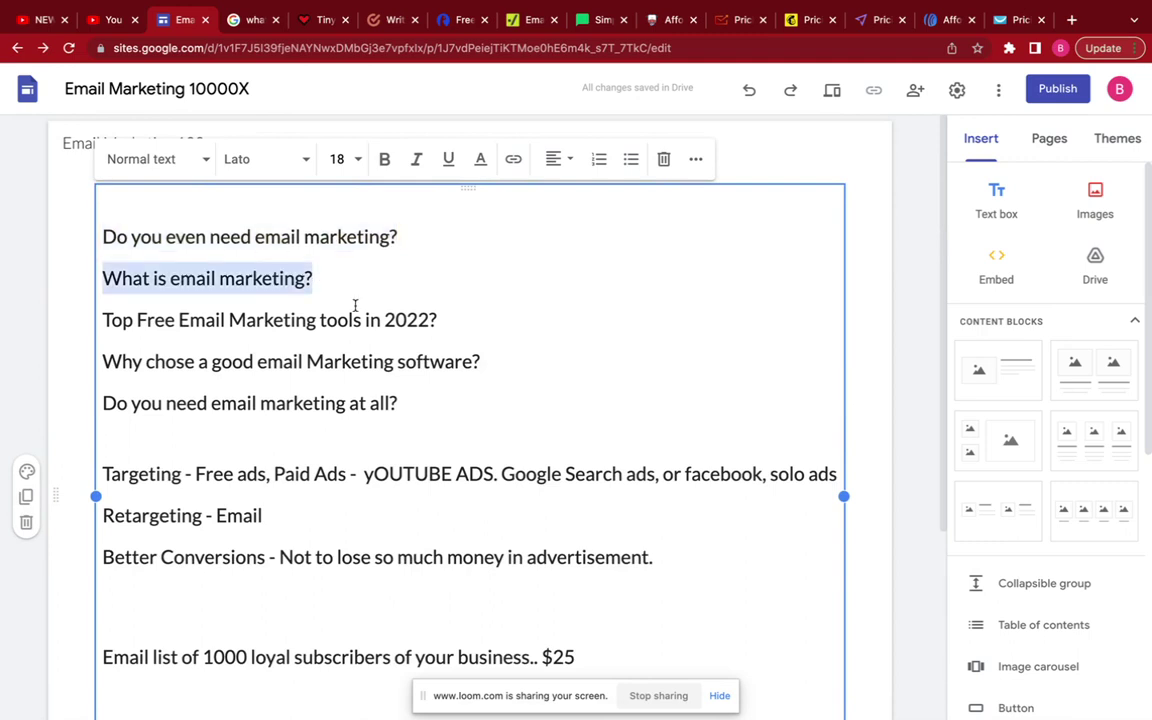
{"action": "left_click", "coordinate": [357, 447]}
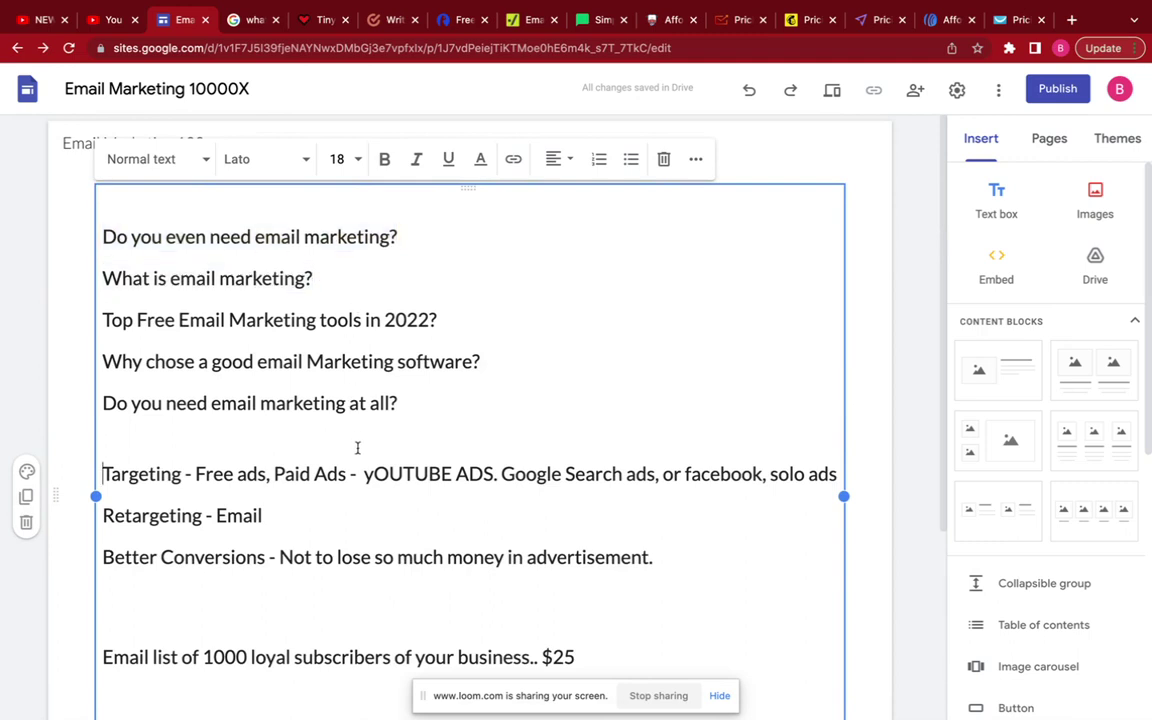
{"action": "scroll", "coordinate": [392, 364], "scroll_direction": "down", "scroll_amount": 3}
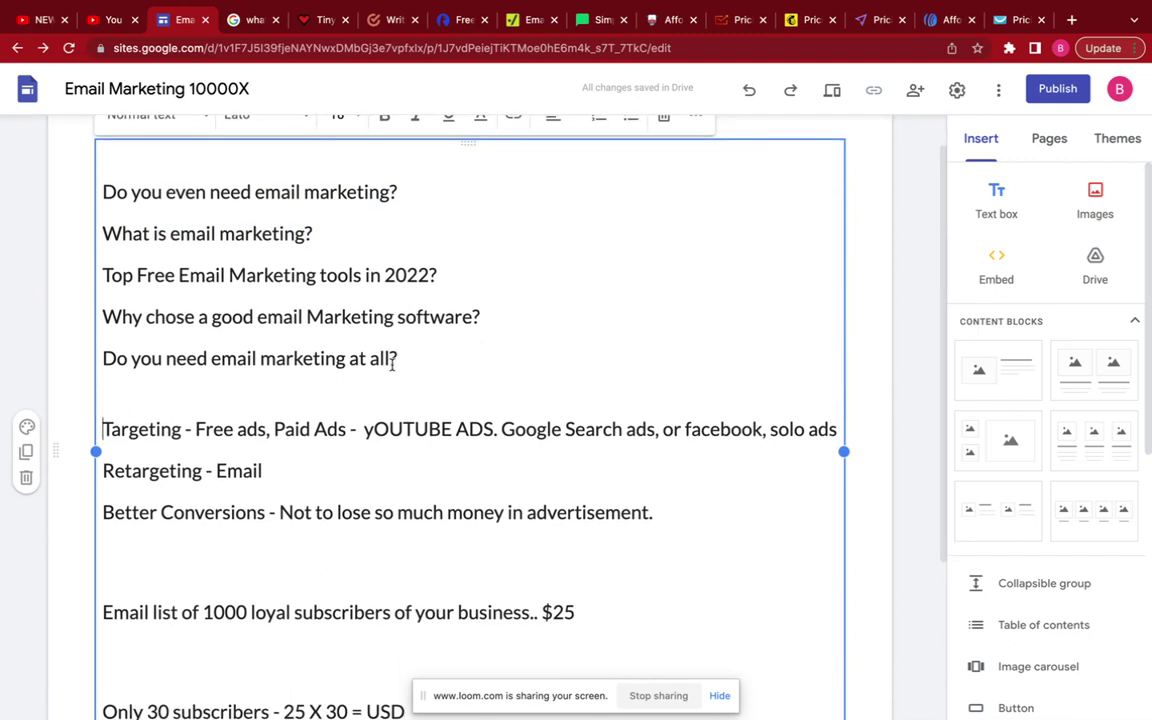
{"action": "left_click", "coordinate": [315, 379]}
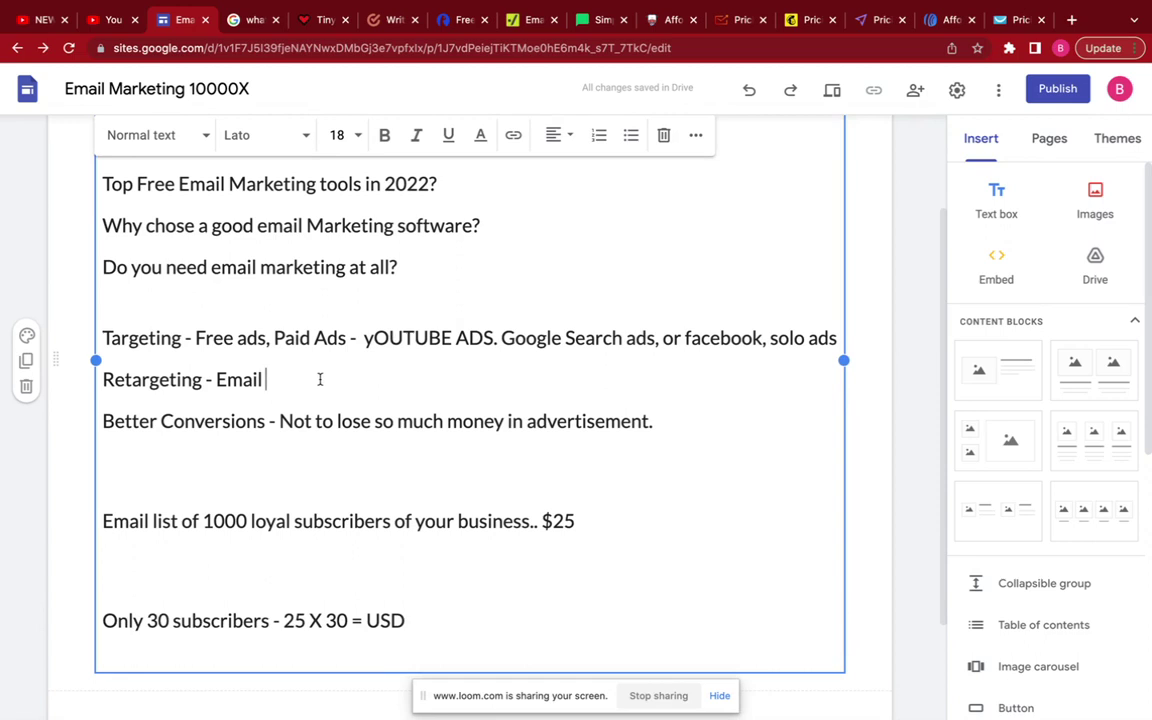
Remove the blank lines above and below the email list line so the notes follow each other directly.
{"action": "left_click", "coordinate": [343, 488]}
{"action": "key", "text": "BackSpace"}
{"action": "key", "text": "BackSpace"}
{"action": "left_click", "coordinate": [351, 526]}
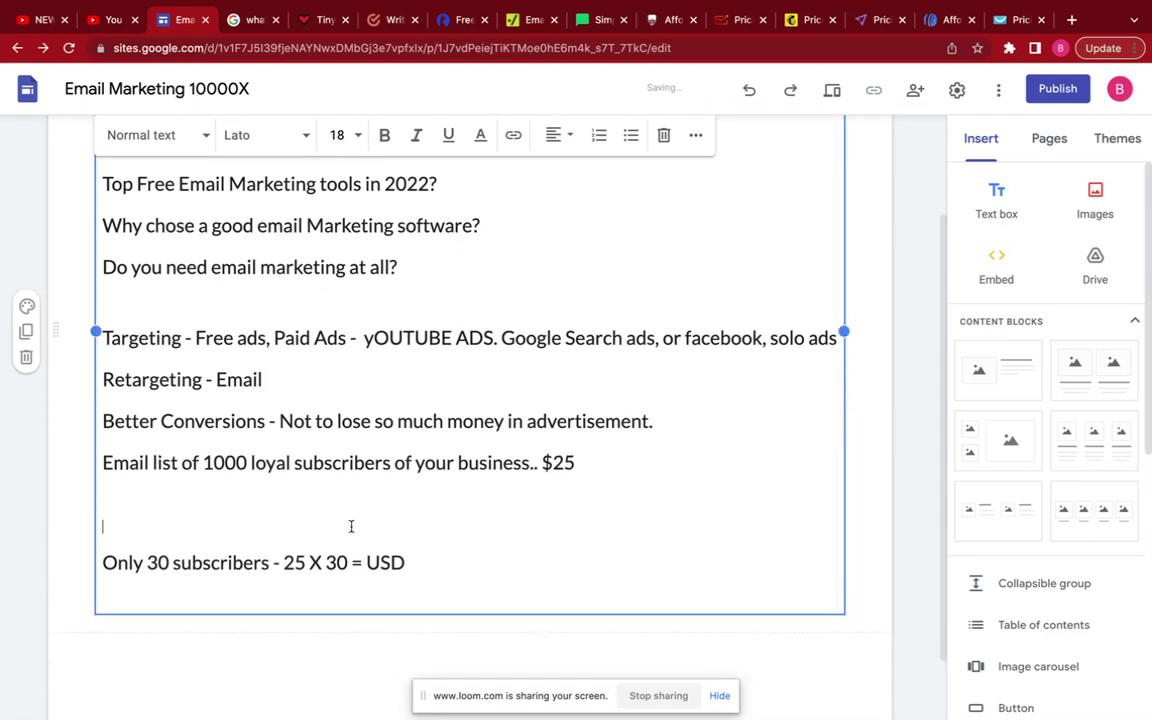
{"action": "key", "text": "BackSpace"}
{"action": "key", "text": "BackSpace"}
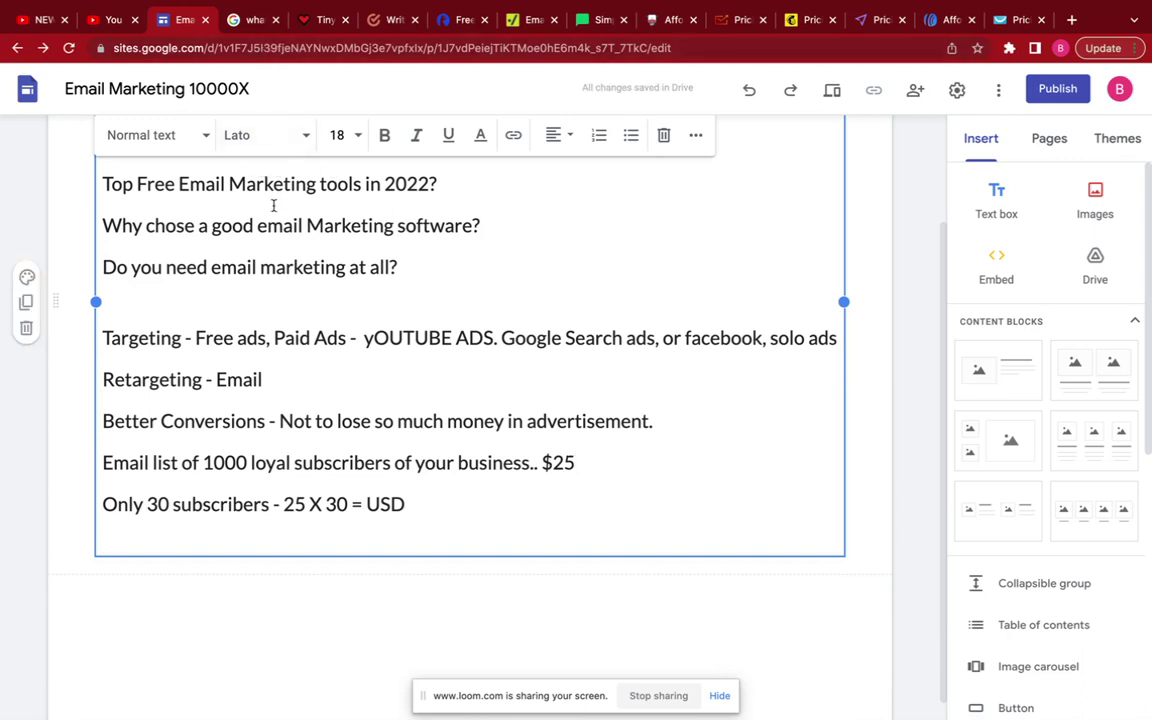
Insert a dollar sign before 25 in the calculation on the "Only 30 subscribers" line.
{"action": "scroll", "coordinate": [273, 205], "scroll_direction": "up", "scroll_amount": 3}
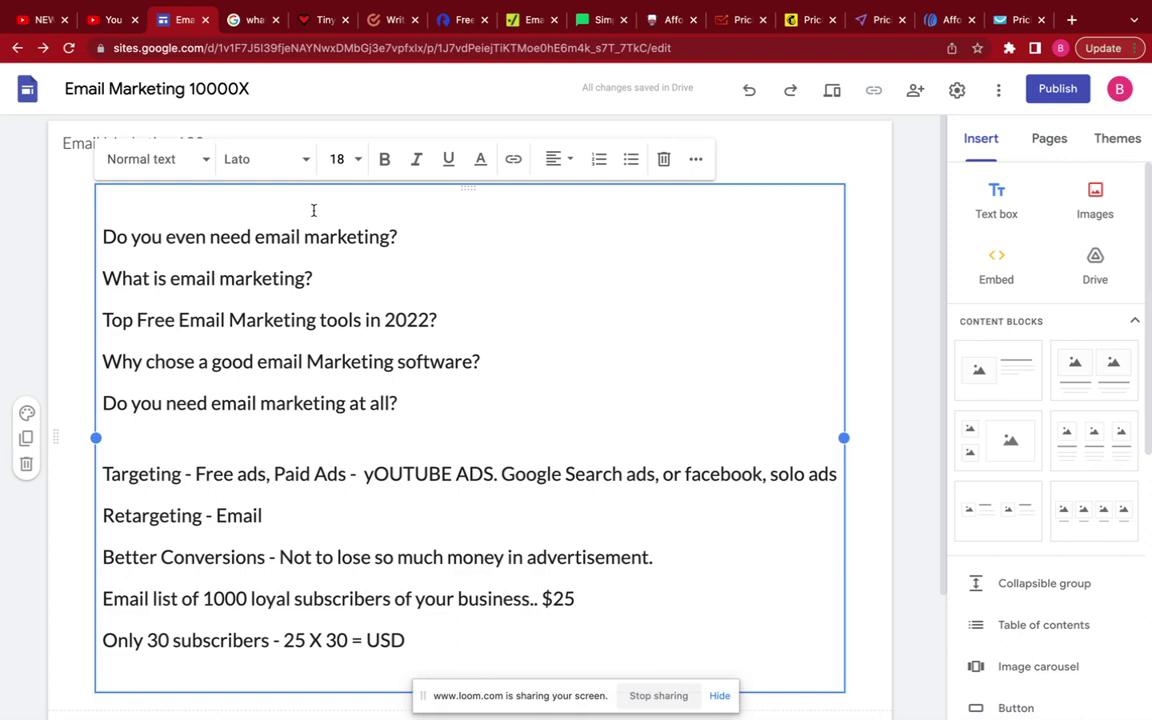
{"action": "left_click", "coordinate": [80, 248]}
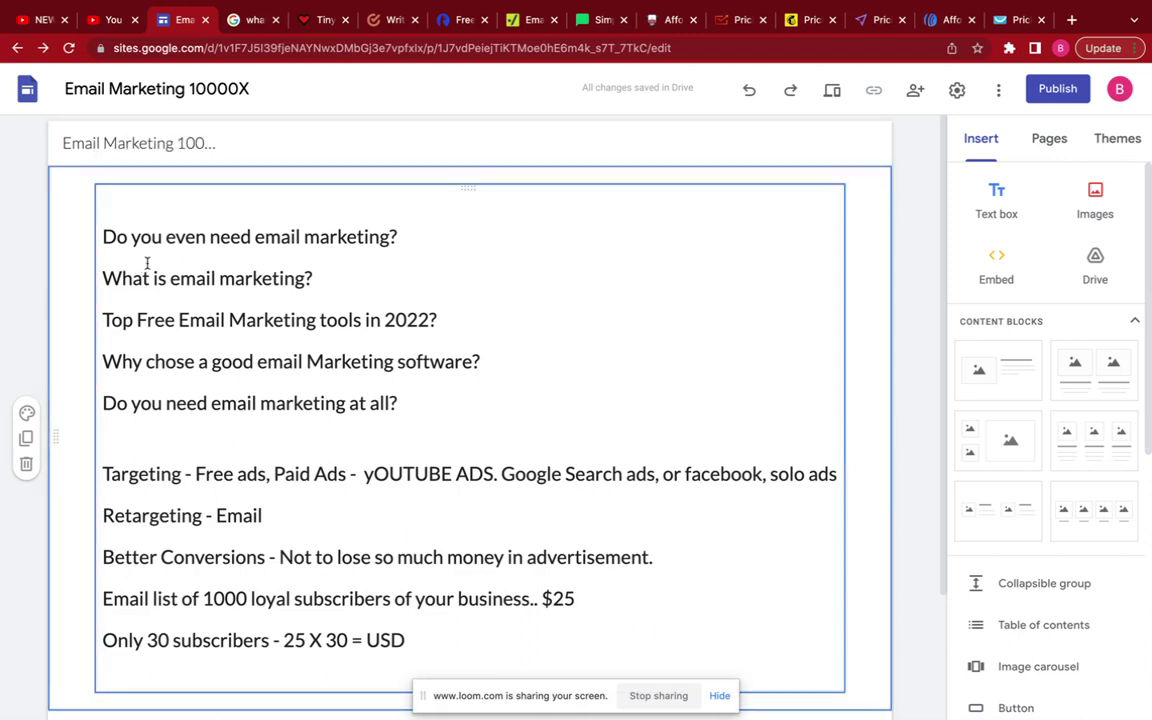
{"action": "scroll", "coordinate": [147, 263], "scroll_direction": "down", "scroll_amount": 3}
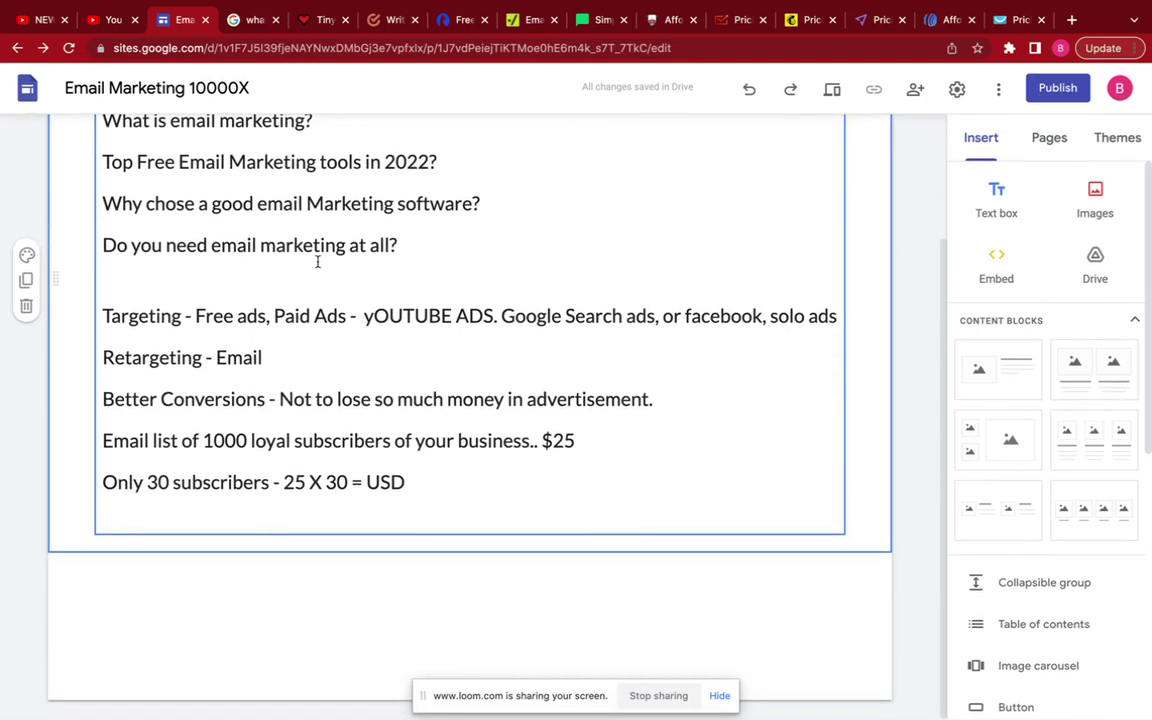
{"action": "left_click", "coordinate": [285, 483]}
{"action": "type", "text": "$"}
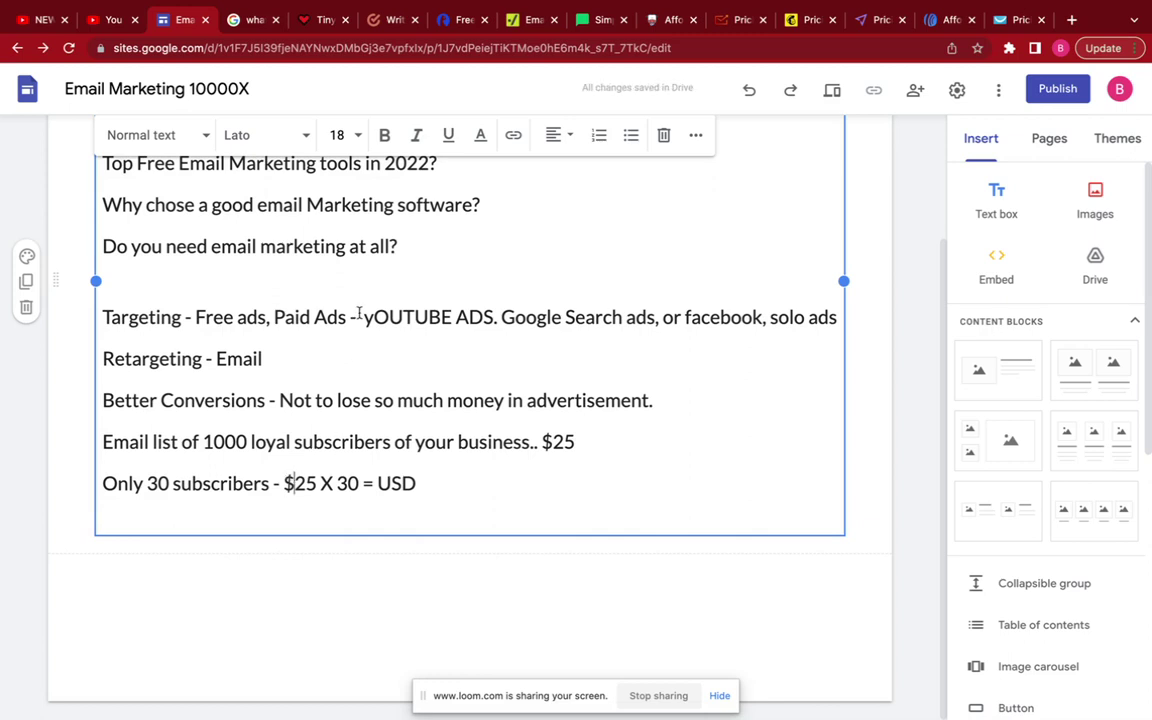
Switch to the open TinyLetter website and select its web address, tinyletter.com.
{"action": "scroll", "coordinate": [427, 293], "scroll_direction": "up", "scroll_amount": 3}
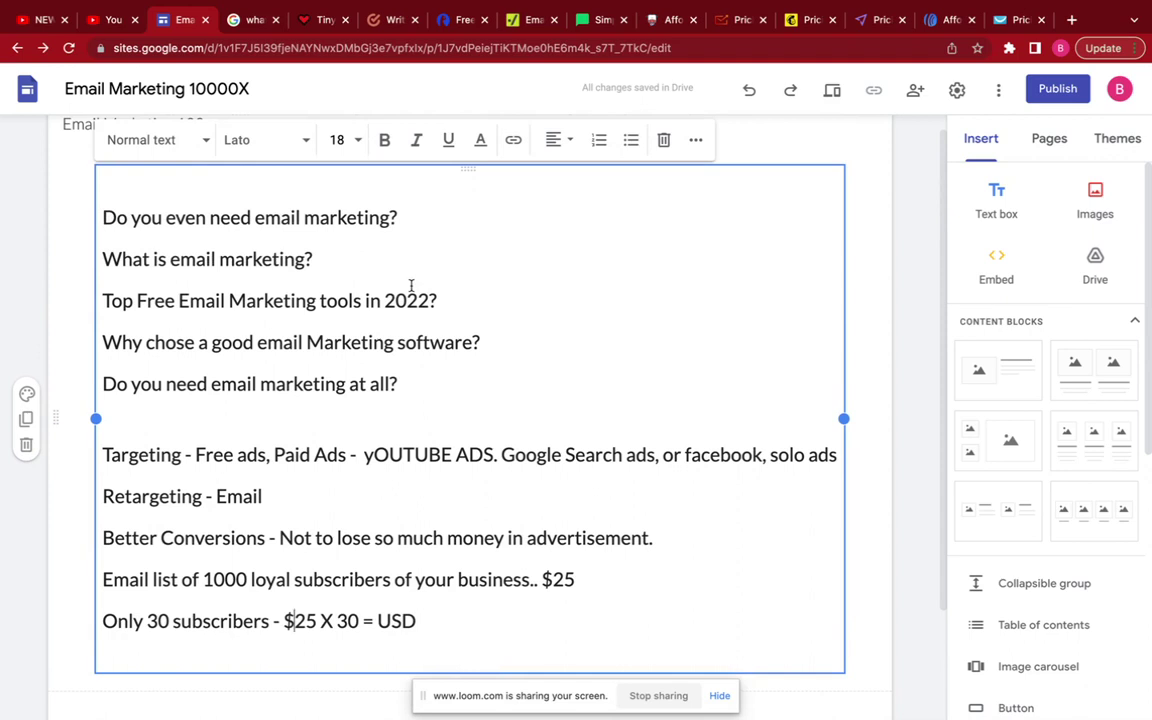
{"action": "left_click", "coordinate": [312, 20]}
{"action": "left_click_drag", "start_coordinate": [185, 77], "coordinate": [260, 83]}
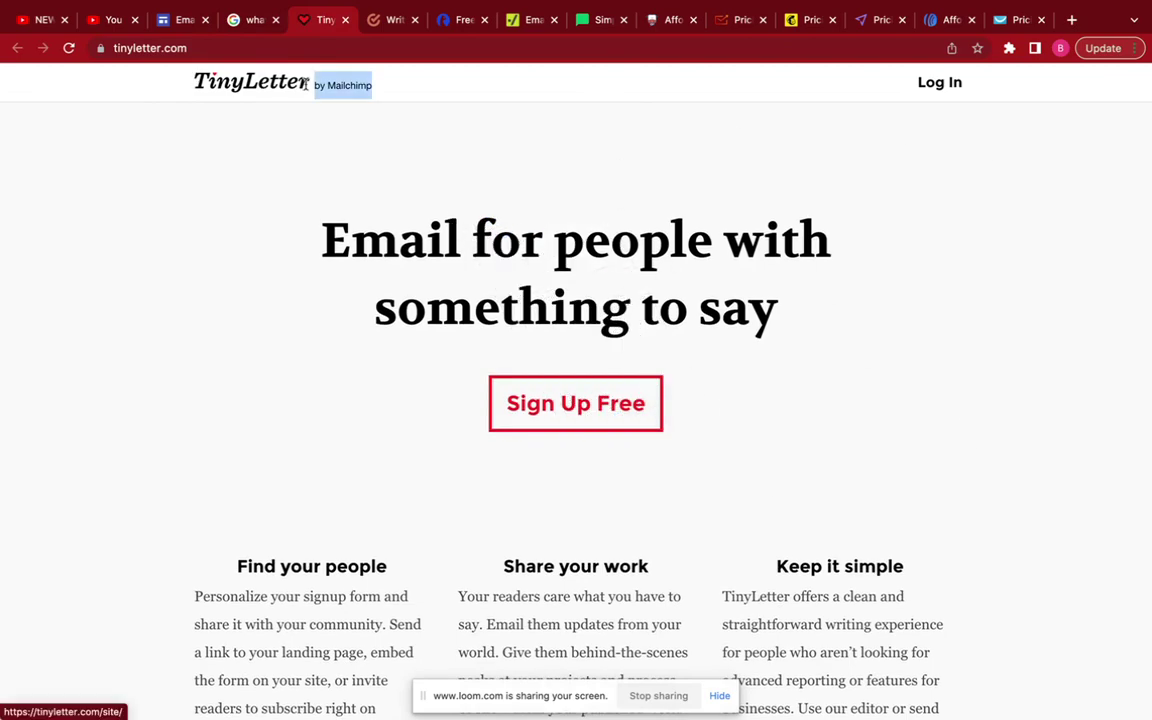
{"action": "key", "text": "super+l"}
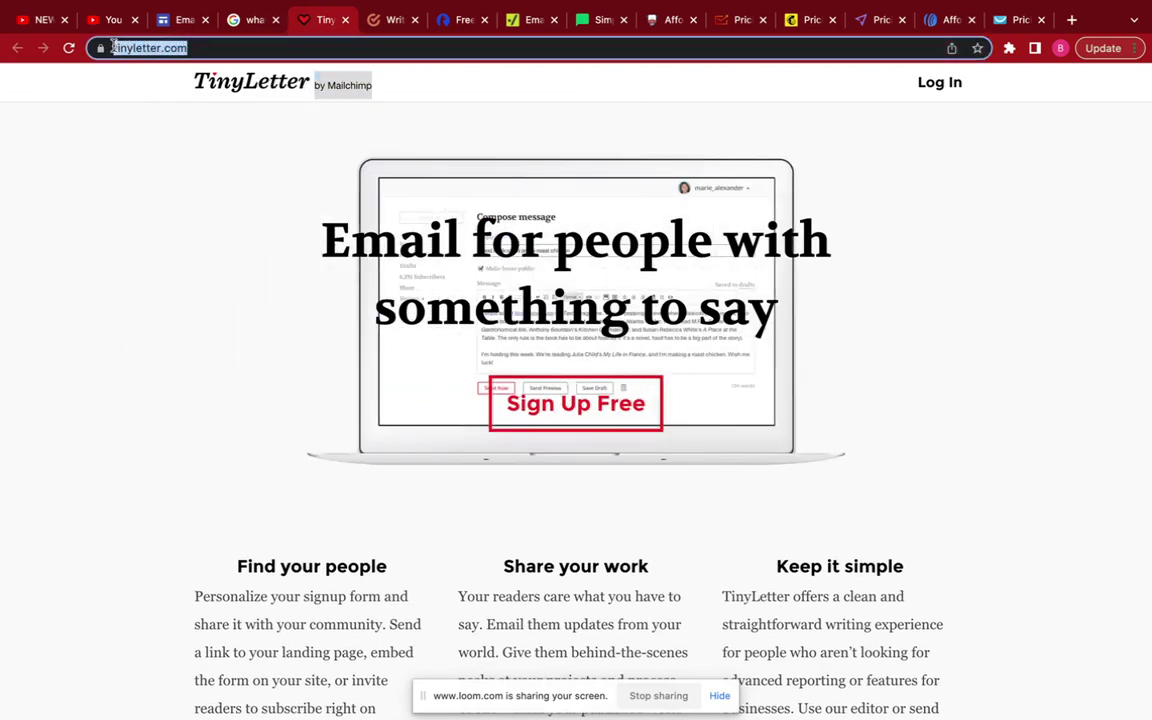
Look through the TinyLetter home page, from the sign-up banner down to the footer links and back up.
{"action": "left_click", "coordinate": [205, 118]}
{"action": "scroll", "coordinate": [235, 155], "scroll_direction": "down", "scroll_amount": 2}
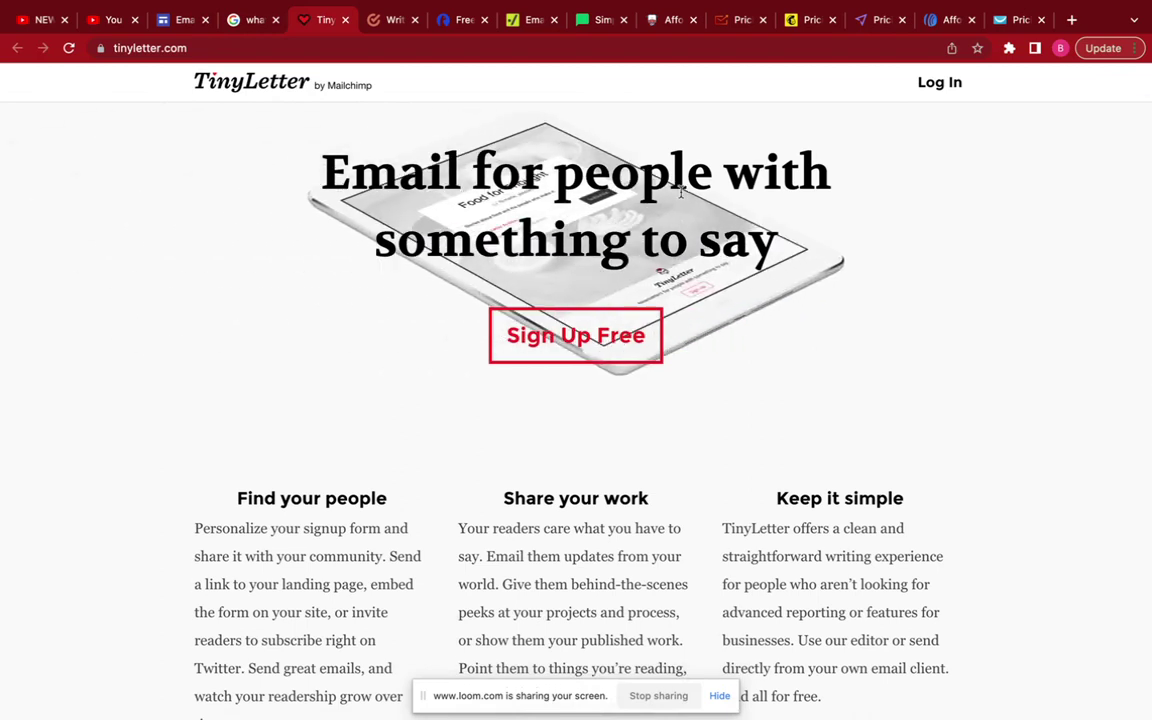
{"action": "scroll", "coordinate": [708, 232], "scroll_direction": "down", "scroll_amount": 1}
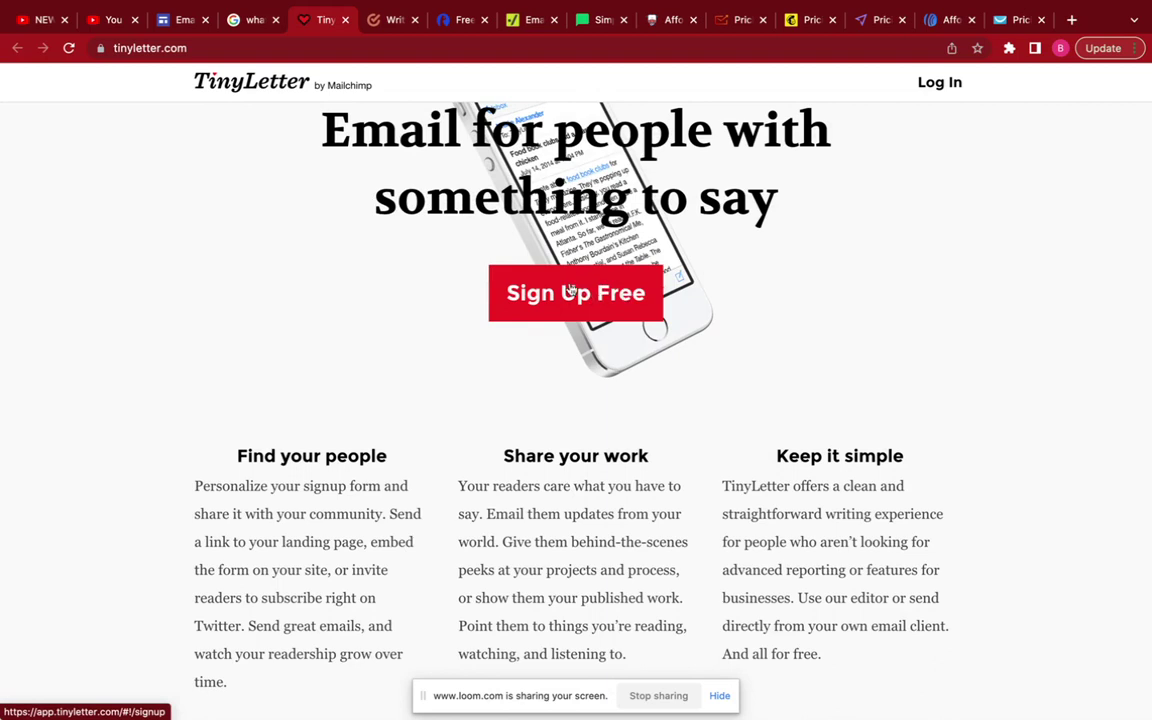
{"action": "scroll", "coordinate": [595, 300], "scroll_direction": "down", "scroll_amount": 1}
{"action": "scroll", "coordinate": [595, 295], "scroll_direction": "down", "scroll_amount": 5}
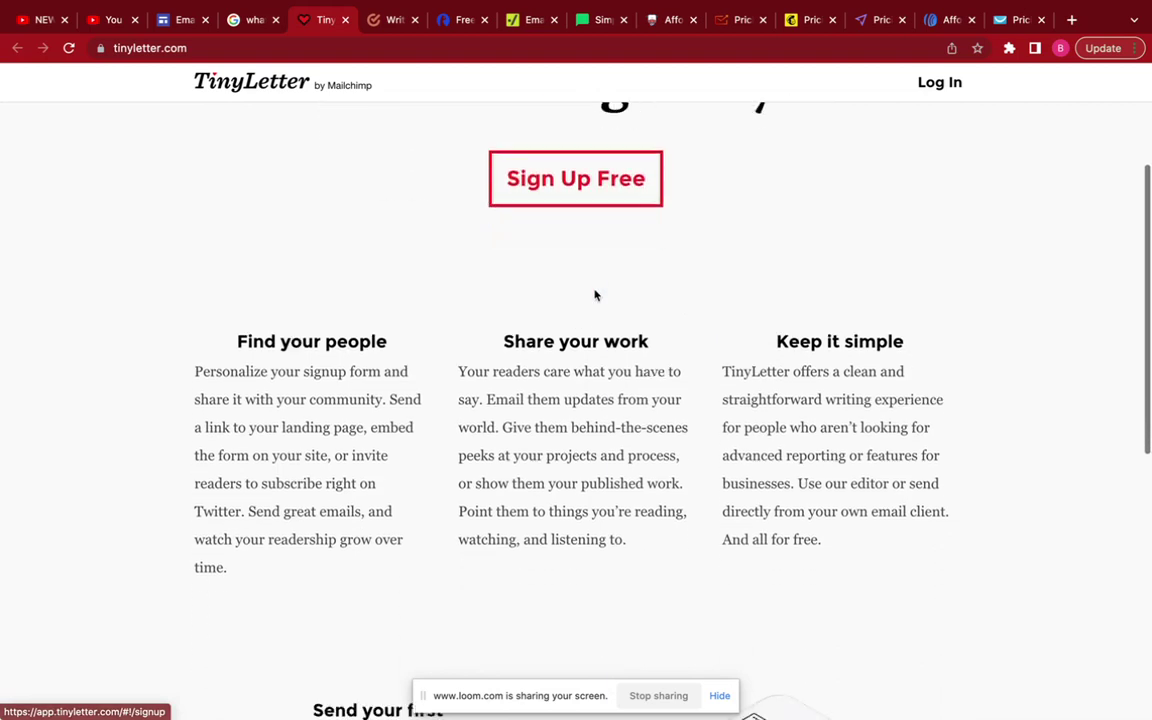
{"action": "scroll", "coordinate": [595, 293], "scroll_direction": "down", "scroll_amount": 3}
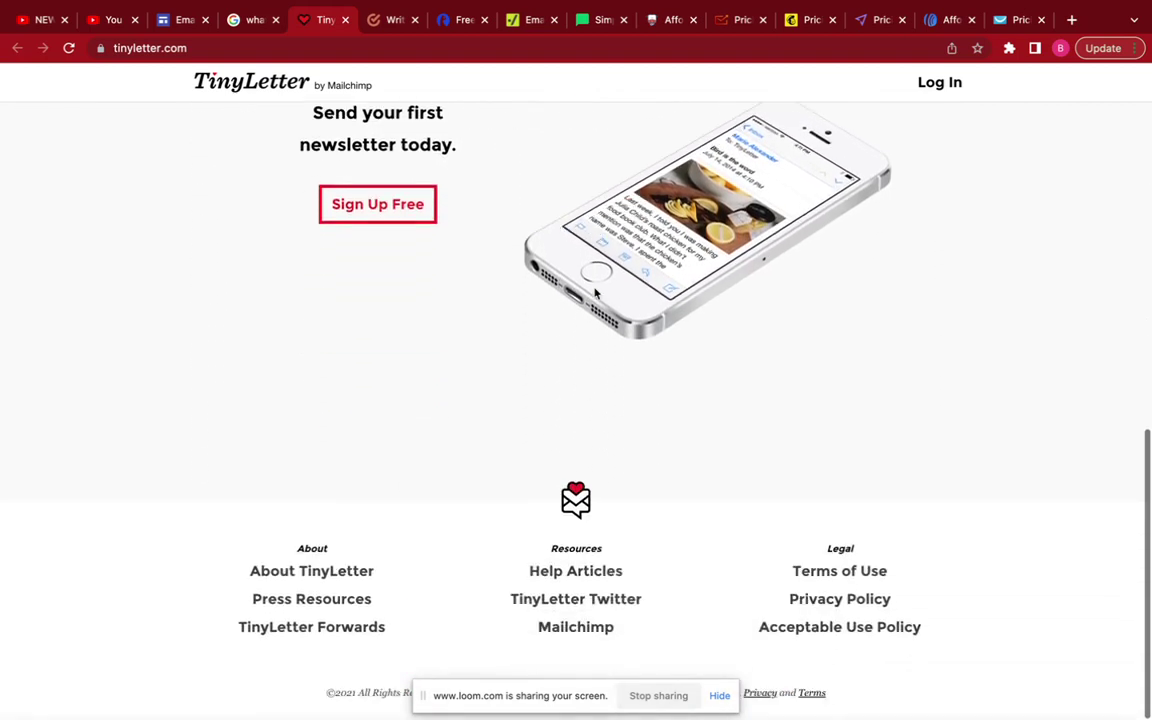
{"action": "scroll", "coordinate": [593, 258], "scroll_direction": "up", "scroll_amount": 1}
{"action": "scroll", "coordinate": [593, 258], "scroll_direction": "up", "scroll_amount": 5}
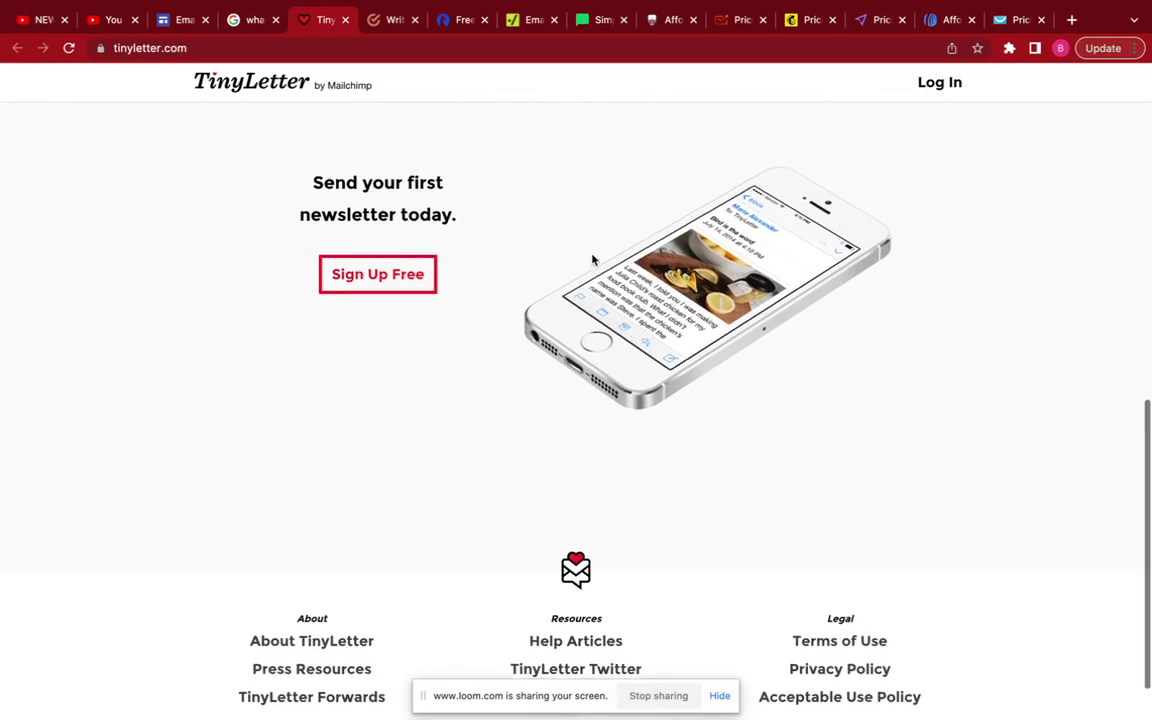
{"action": "scroll", "coordinate": [593, 258], "scroll_direction": "up", "scroll_amount": 3}
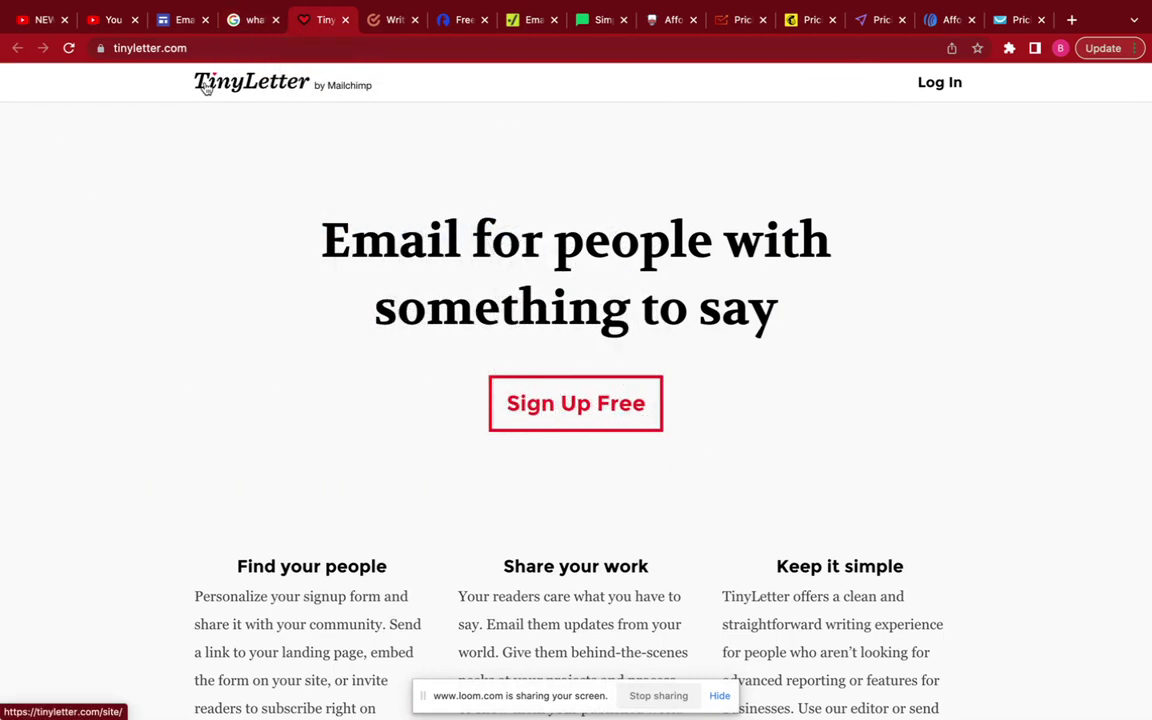
Return to the Google Sites notes and add, after a blank line, "Landing page - One paged website that explains your offer very accurately to your traffic.".
{"action": "left_click", "coordinate": [247, 22]}
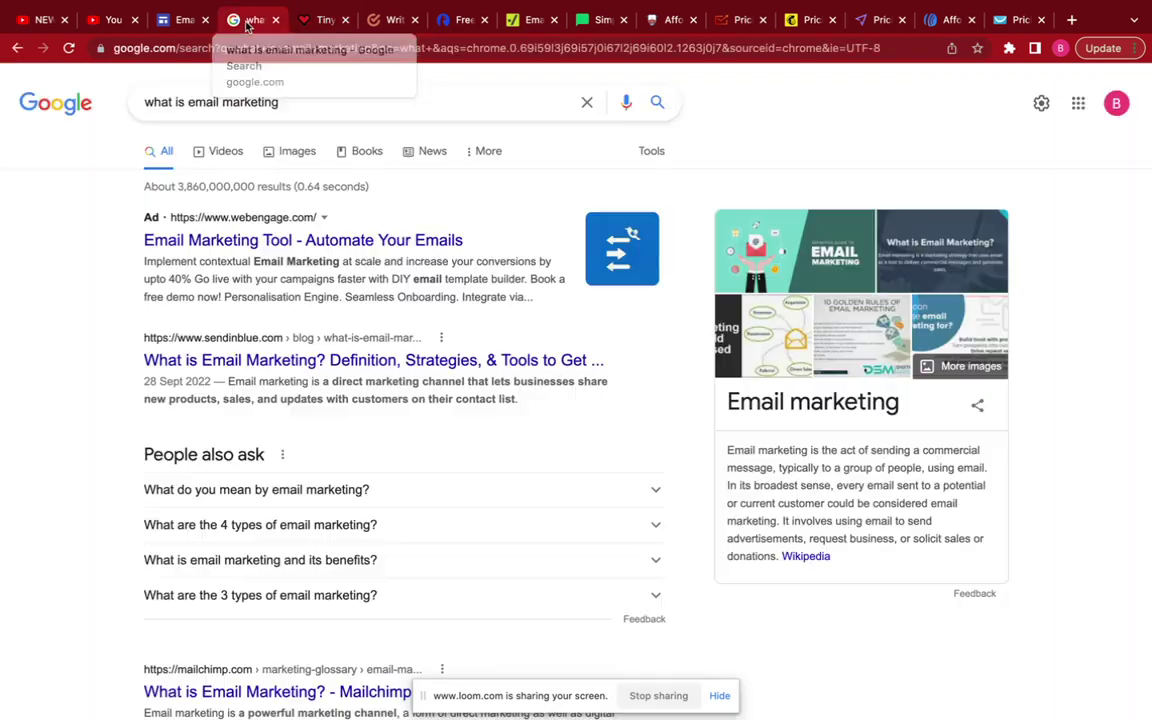
{"action": "left_click", "coordinate": [178, 20]}
{"action": "scroll", "coordinate": [386, 440], "scroll_direction": "down", "scroll_amount": 3}
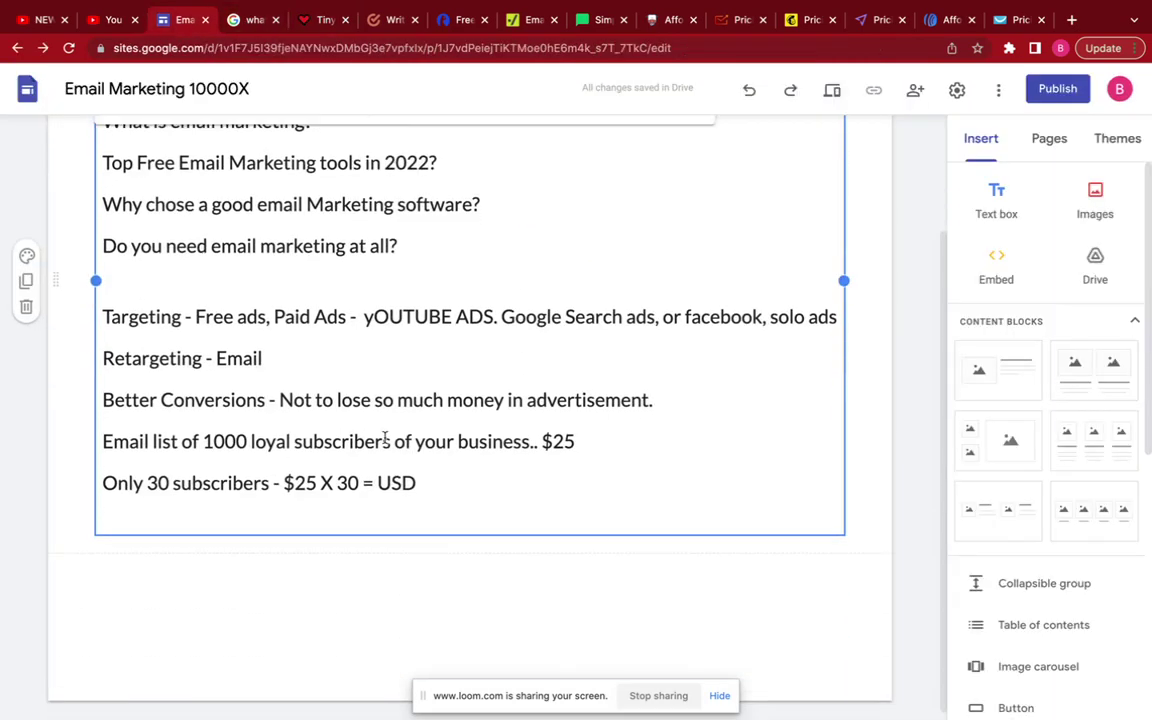
{"action": "left_click", "coordinate": [455, 470]}
{"action": "key", "text": "Return"}
{"action": "key", "text": "Return"}
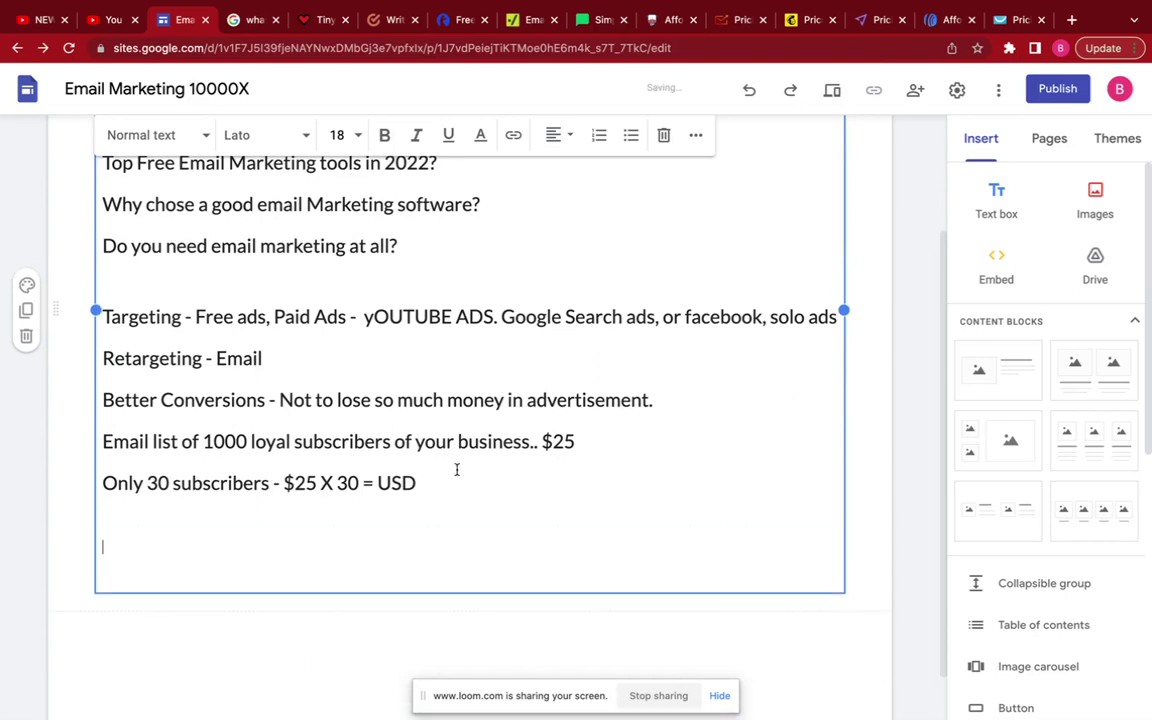
{"action": "type", "text": "Landing "}
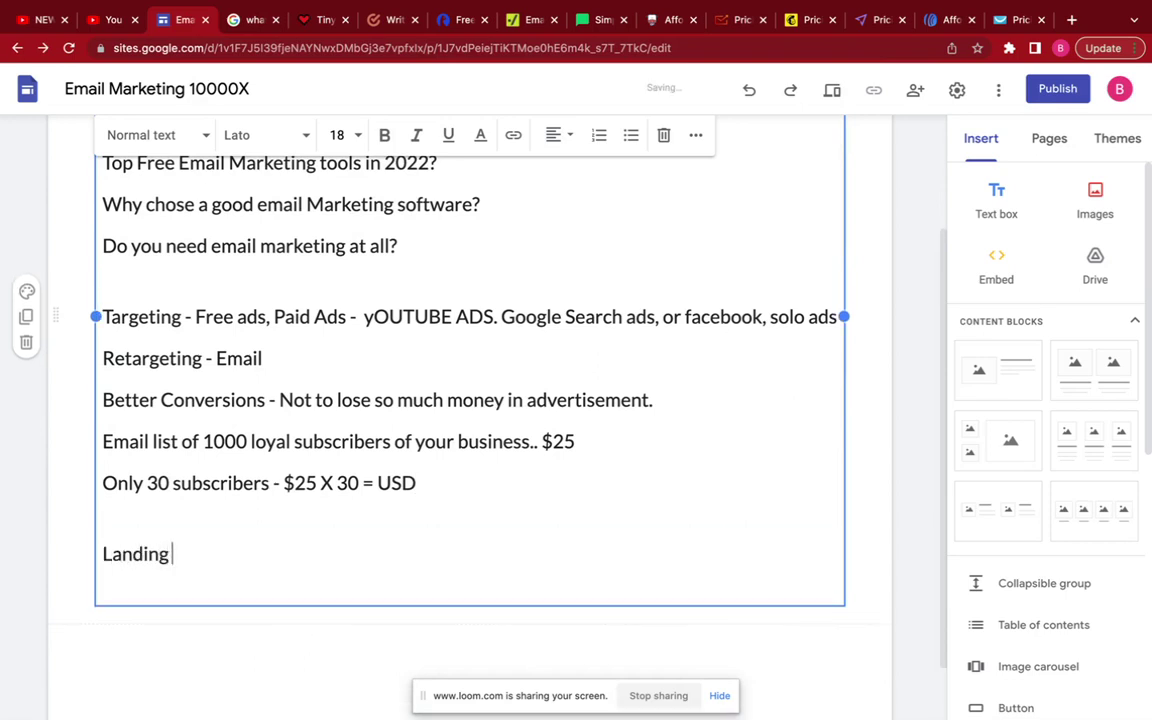
{"action": "type", "text": "page - One pagd"}
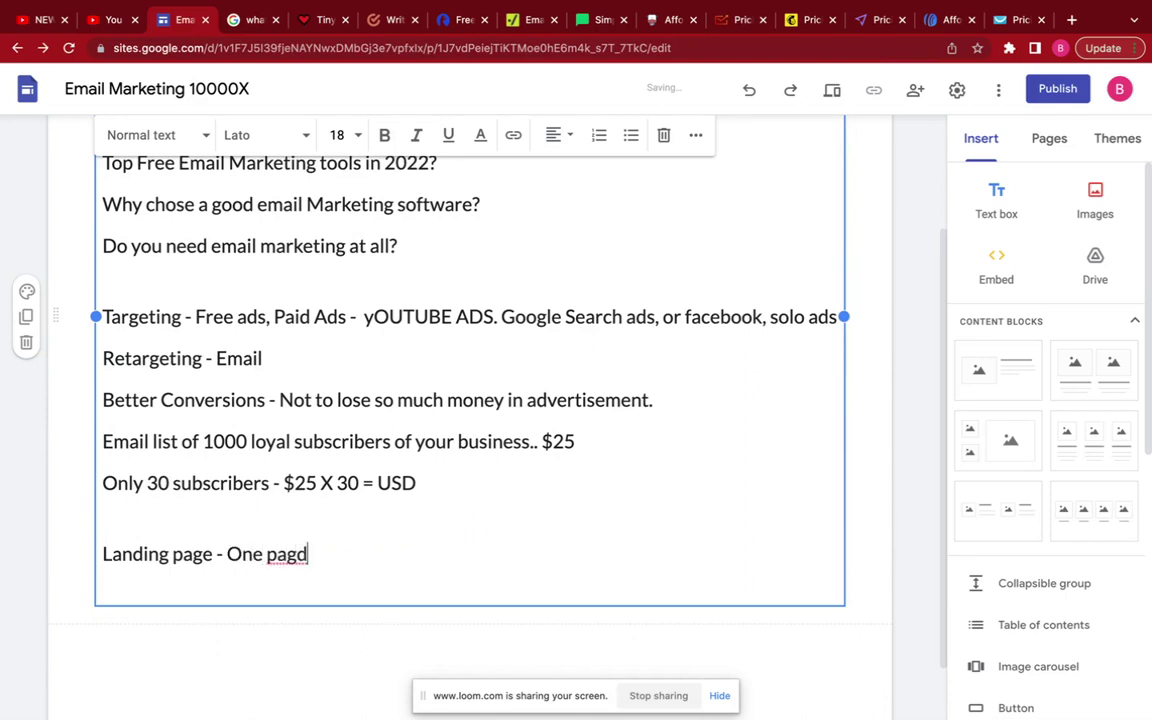
{"action": "key", "text": "BackSpace"}
{"action": "type", "text": "ed websit"}
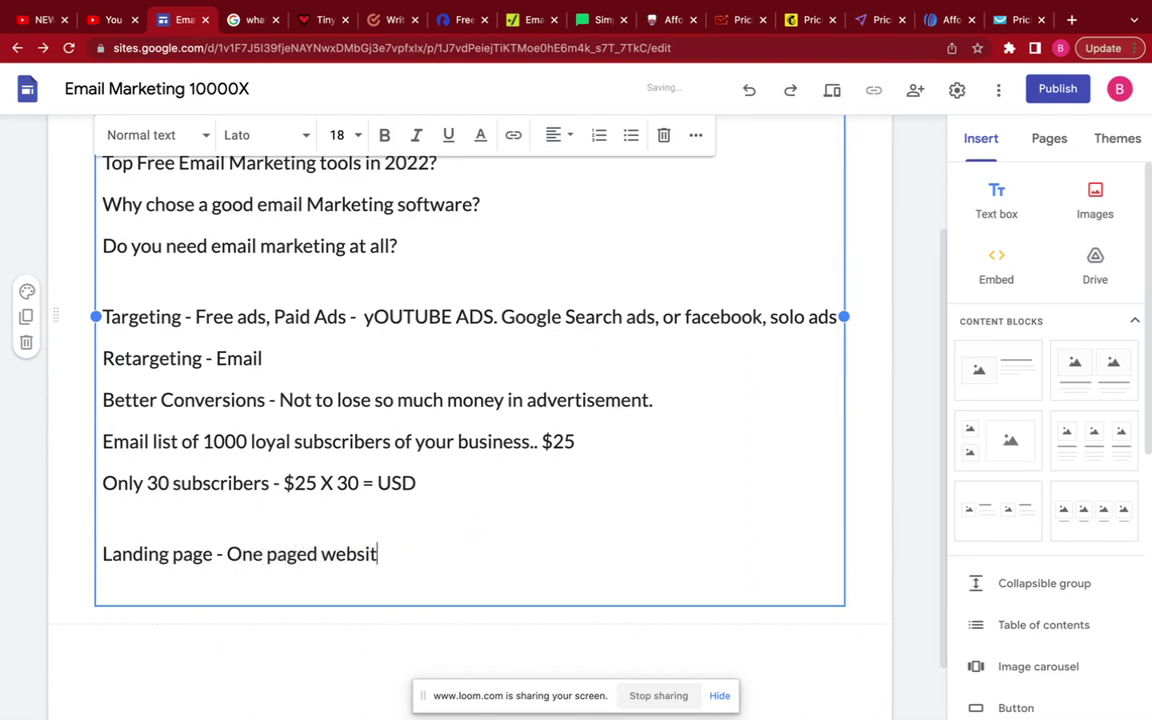
{"action": "type", "text": "e that explai"}
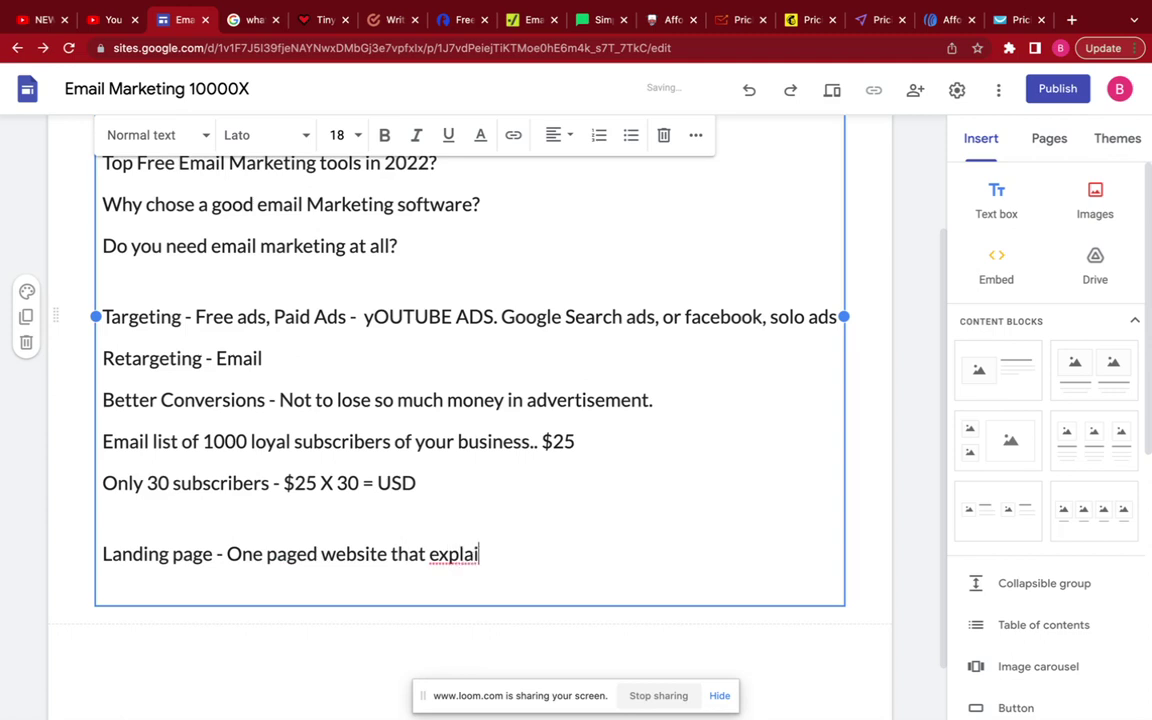
{"action": "type", "text": "ns your offe"}
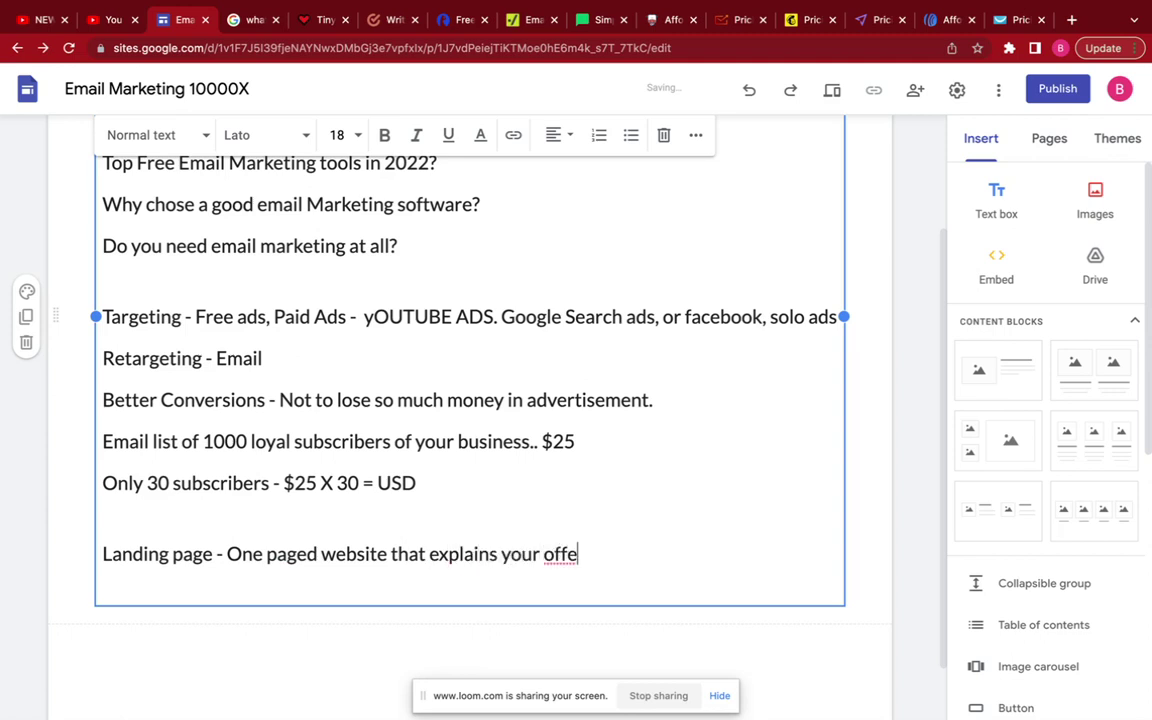
{"action": "type", "text": "r very accurate"}
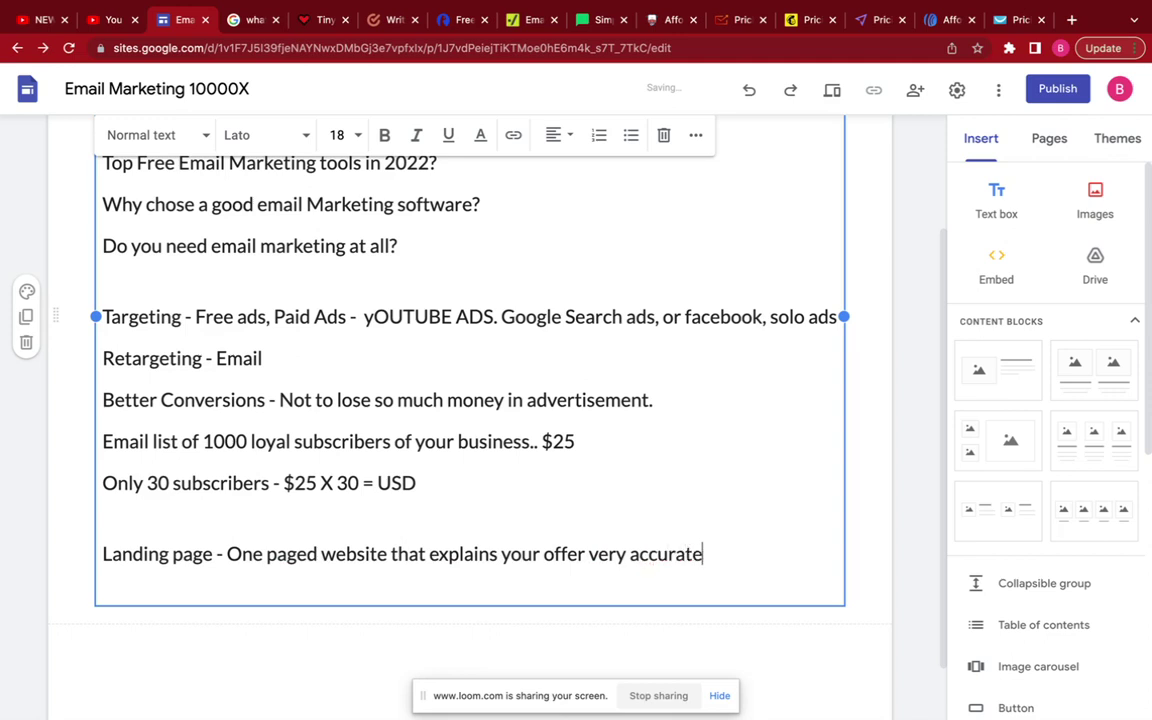
{"action": "type", "text": "ly to your "}
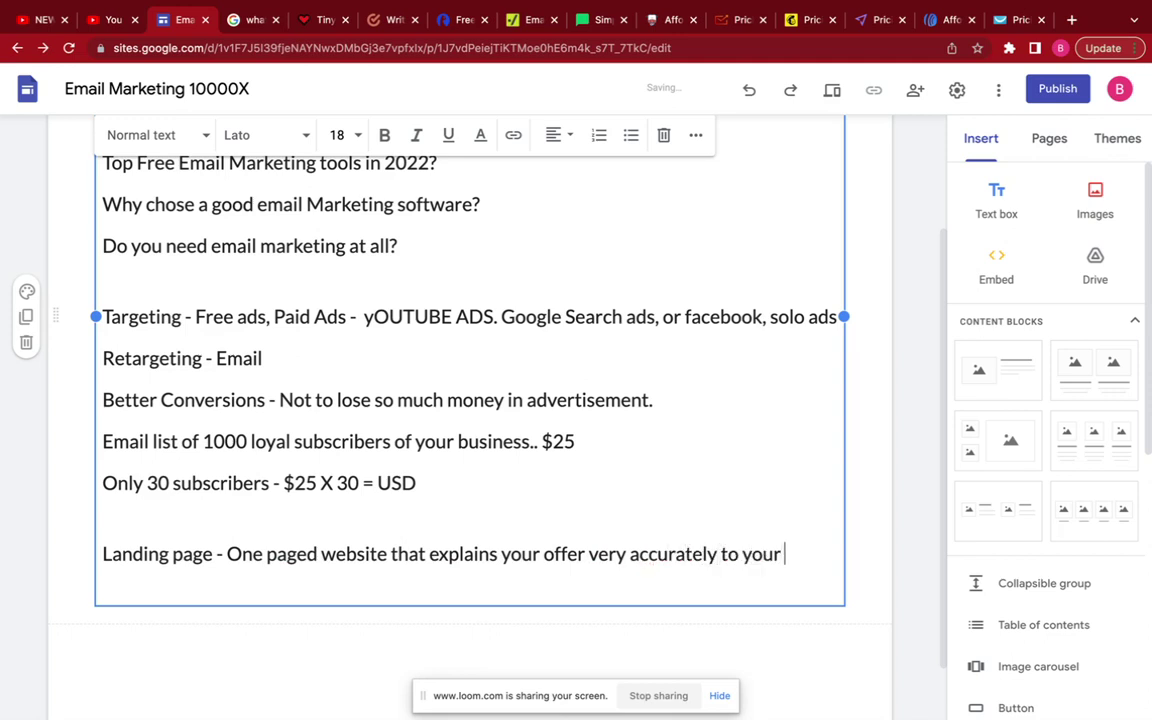
{"action": "type", "text": "traffic."}
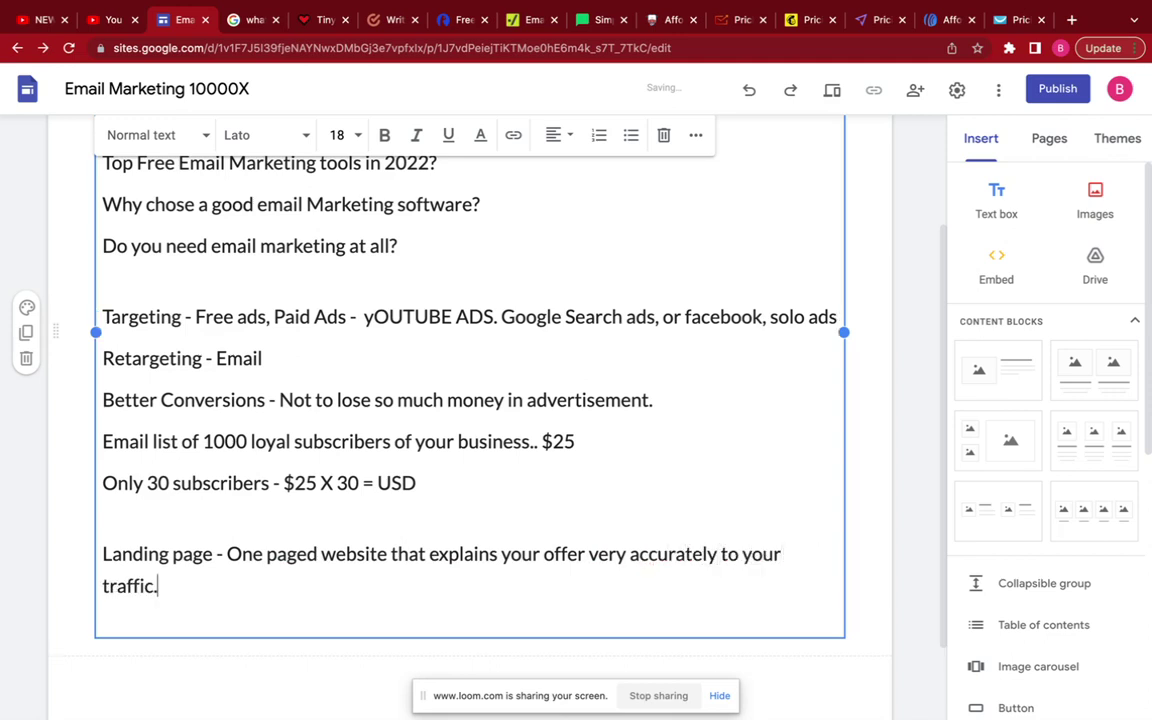
Highlight the words "Landing page -" in the notes and the web address on the open TinyLetter website.
{"action": "left_click_drag", "start_coordinate": [224, 556], "coordinate": [112, 556]}
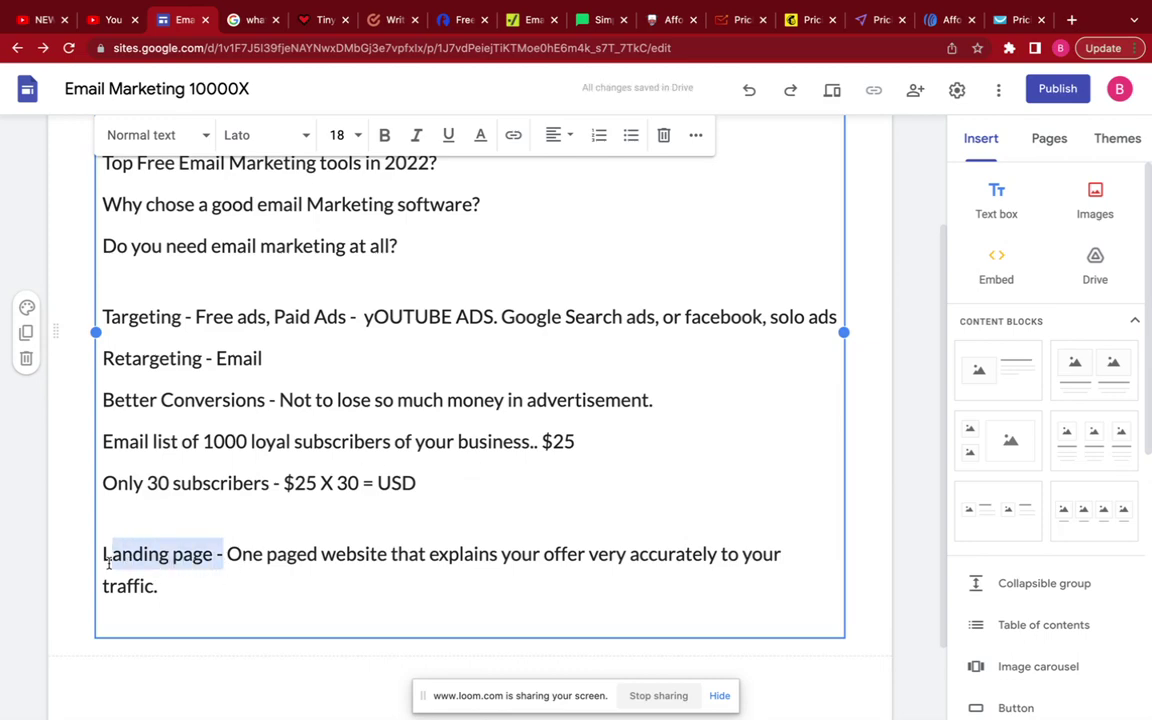
{"action": "left_click", "coordinate": [318, 19]}
{"action": "left_click_drag", "start_coordinate": [188, 47], "coordinate": [108, 55]}
{"action": "left_click", "coordinate": [105, 115]}
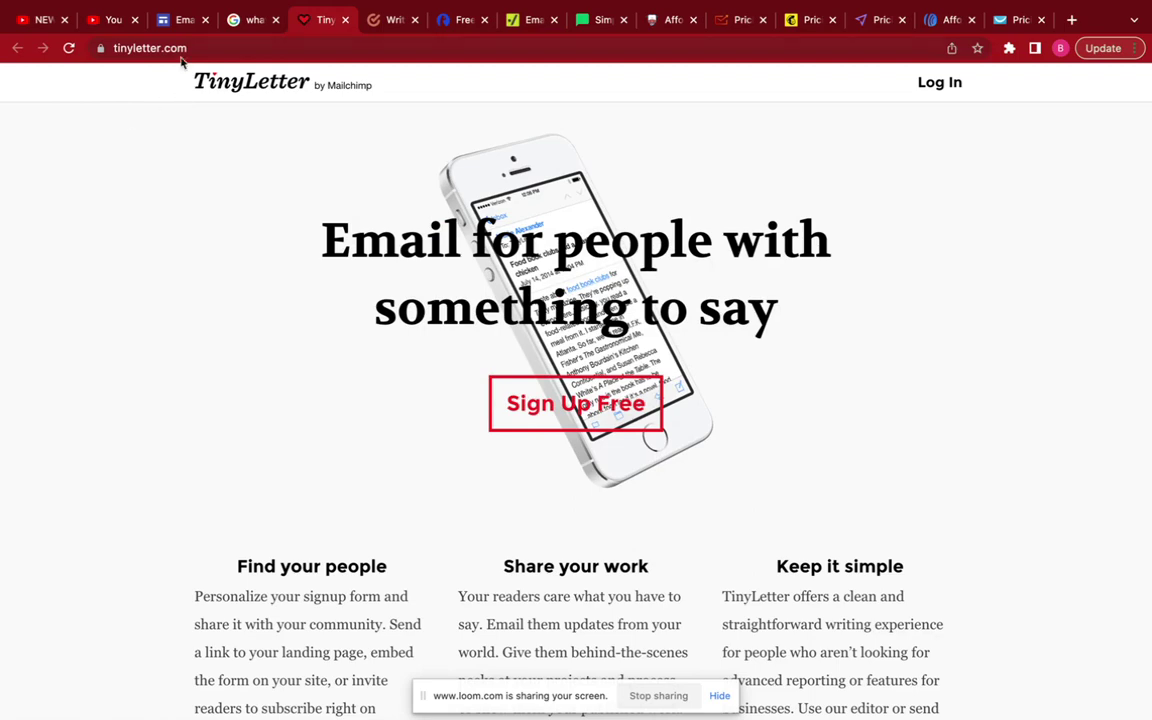
{"action": "left_click_drag", "start_coordinate": [194, 48], "coordinate": [135, 48]}
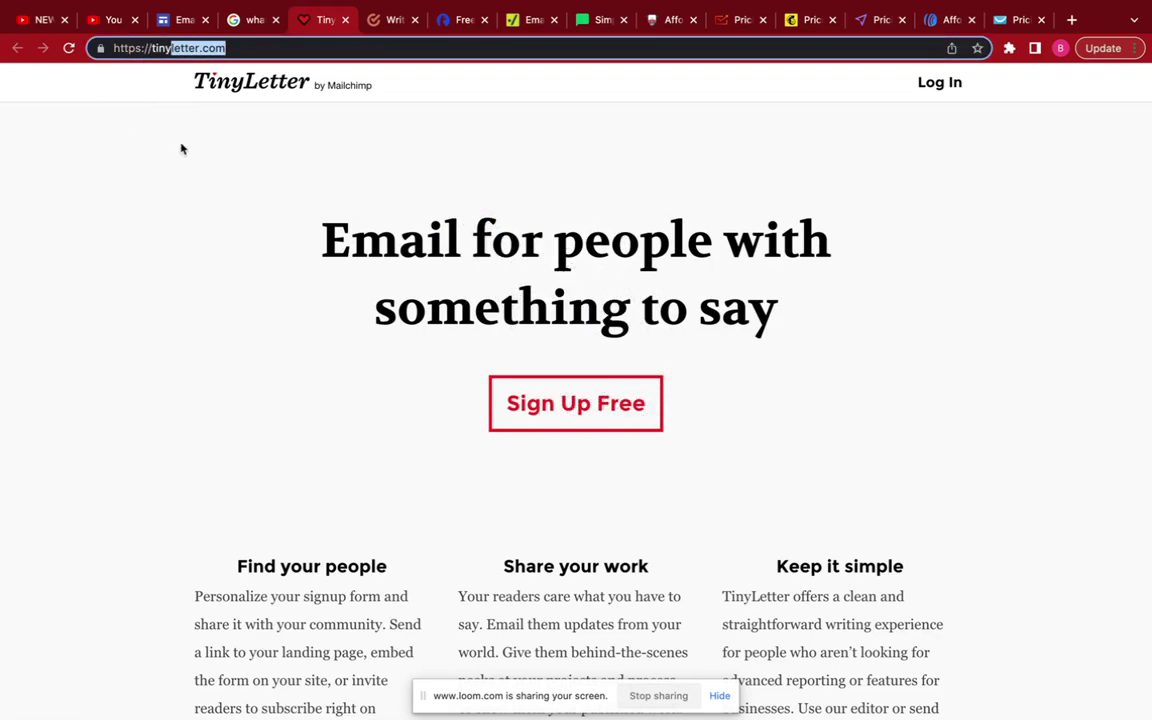
Go back to the Google Sites notes and highlight "loyal subscribers" on the email list line.
{"action": "left_click", "coordinate": [242, 19]}
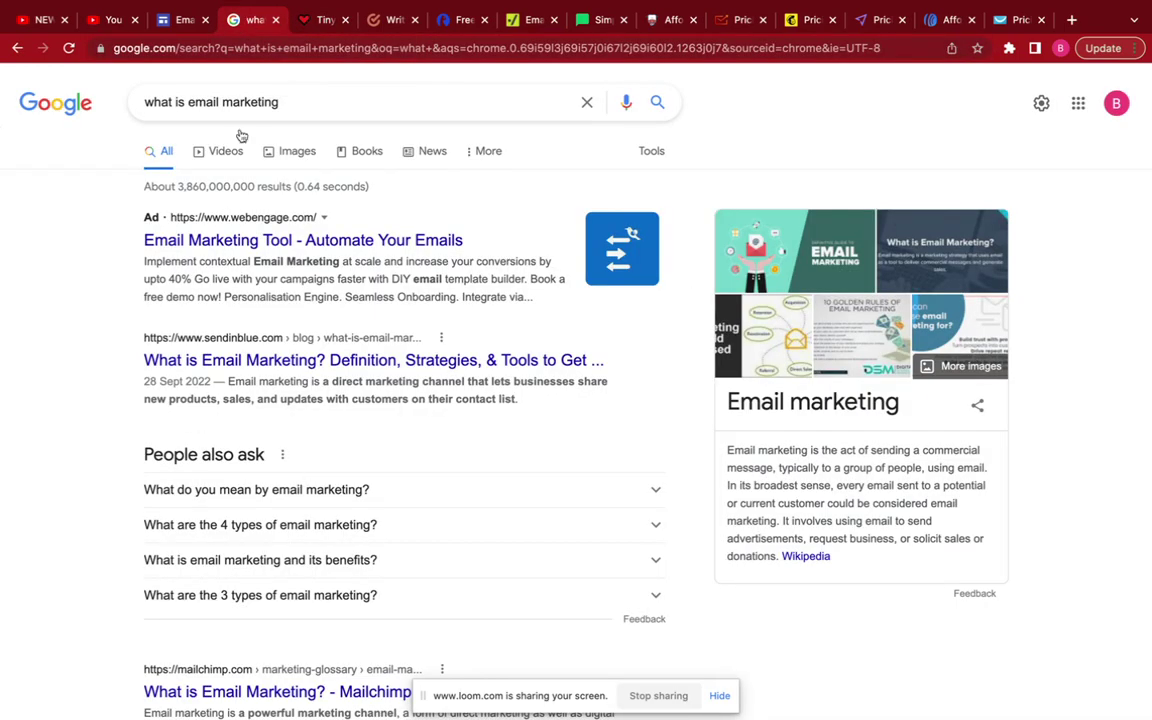
{"action": "left_click", "coordinate": [184, 19]}
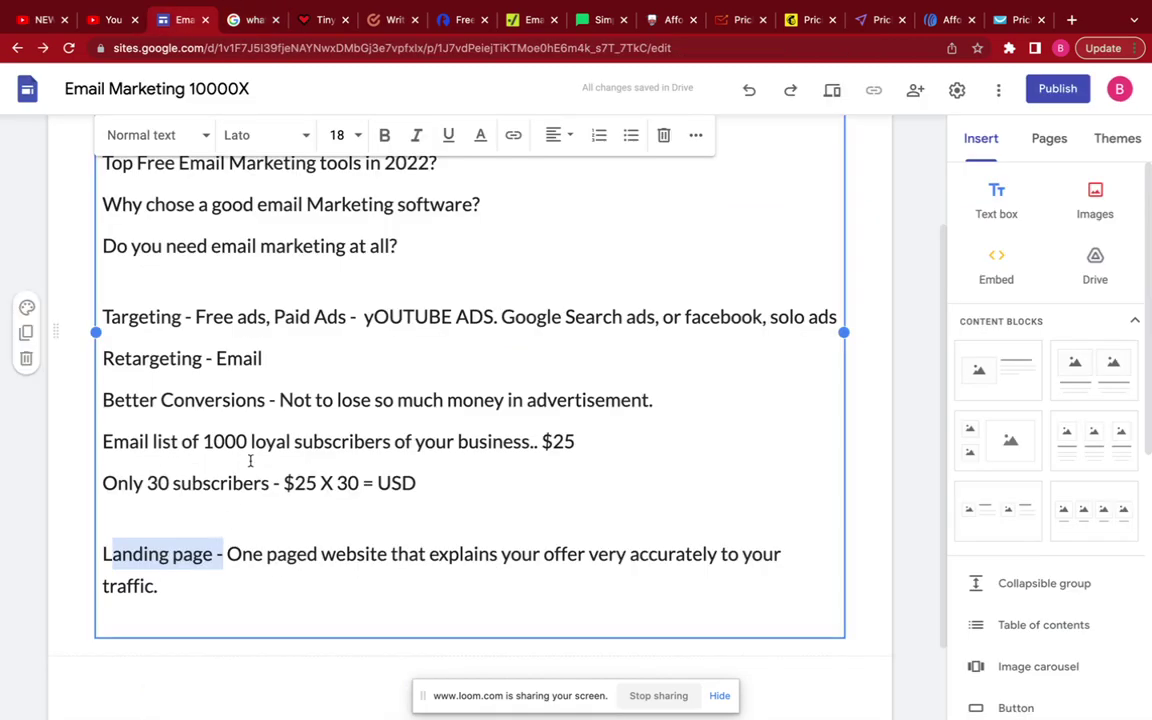
{"action": "left_click_drag", "start_coordinate": [251, 441], "coordinate": [385, 443]}
{"action": "left_click", "coordinate": [395, 441]}
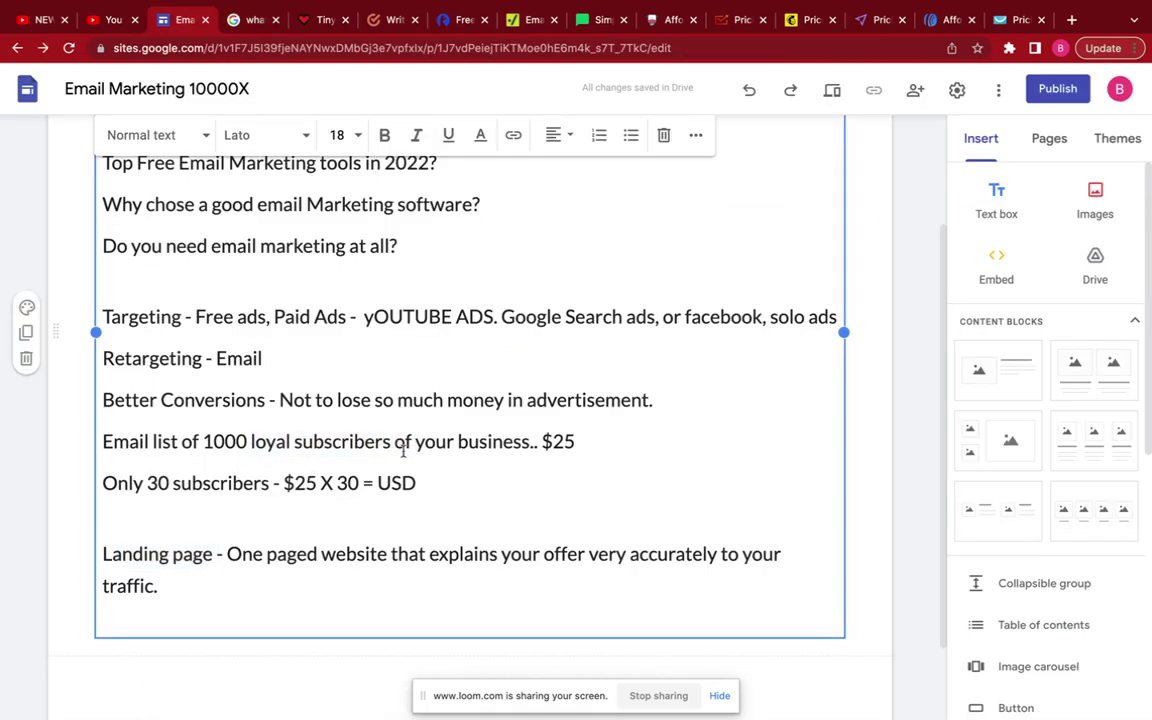
{"action": "left_click", "coordinate": [577, 445]}
Add the note "once in 3 days or" after a blank line below the landing page line.
{"action": "left_click", "coordinate": [209, 595]}
{"action": "key", "text": "Return"}
{"action": "key", "text": "Return"}
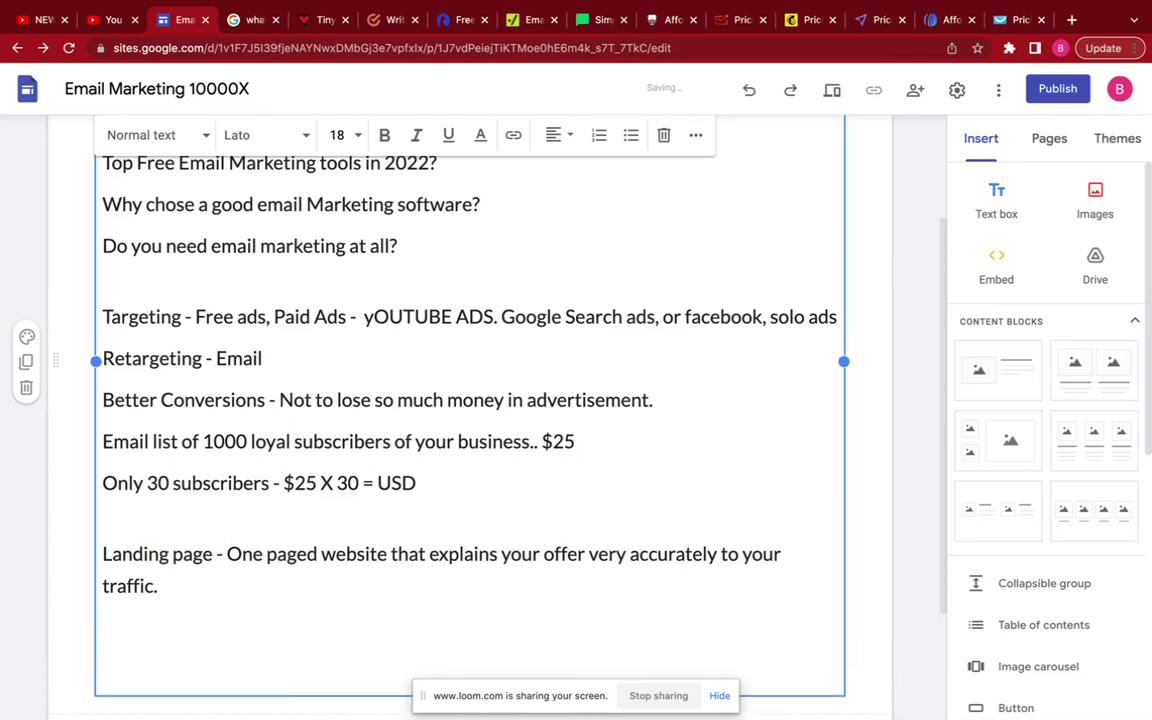
{"action": "type", "text": "1"}
{"action": "key", "text": "BackSpace"}
{"action": "type", "text": "on"}
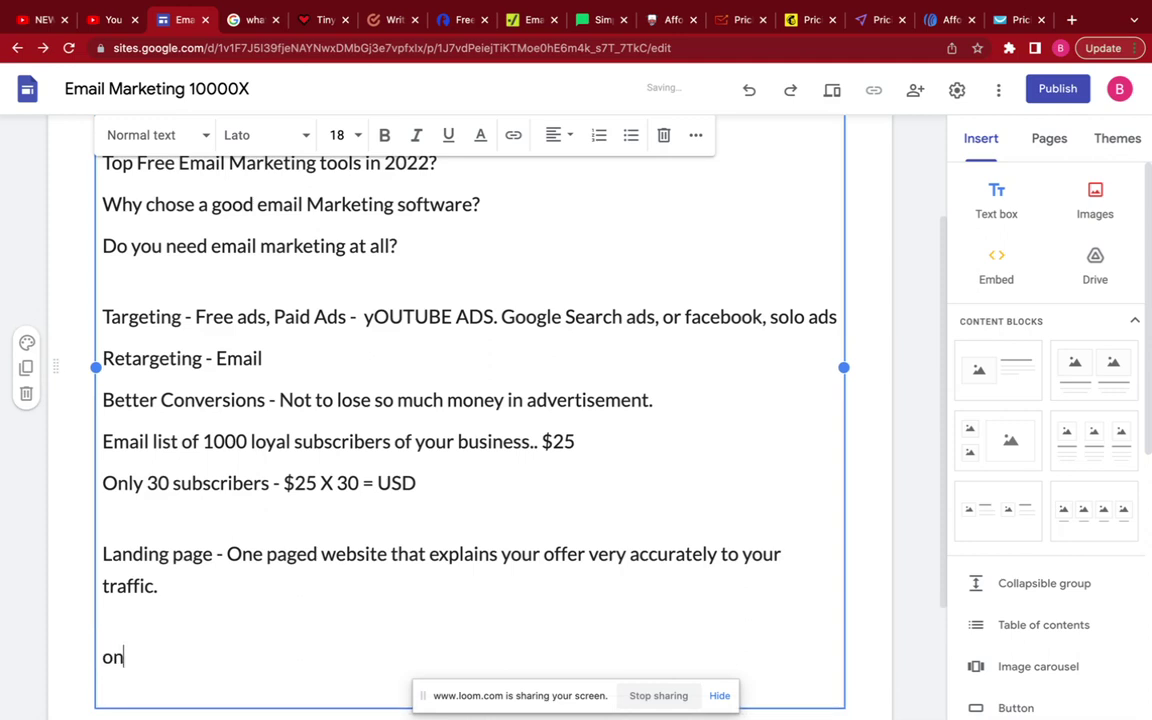
{"action": "type", "text": "ee in 3 days"}
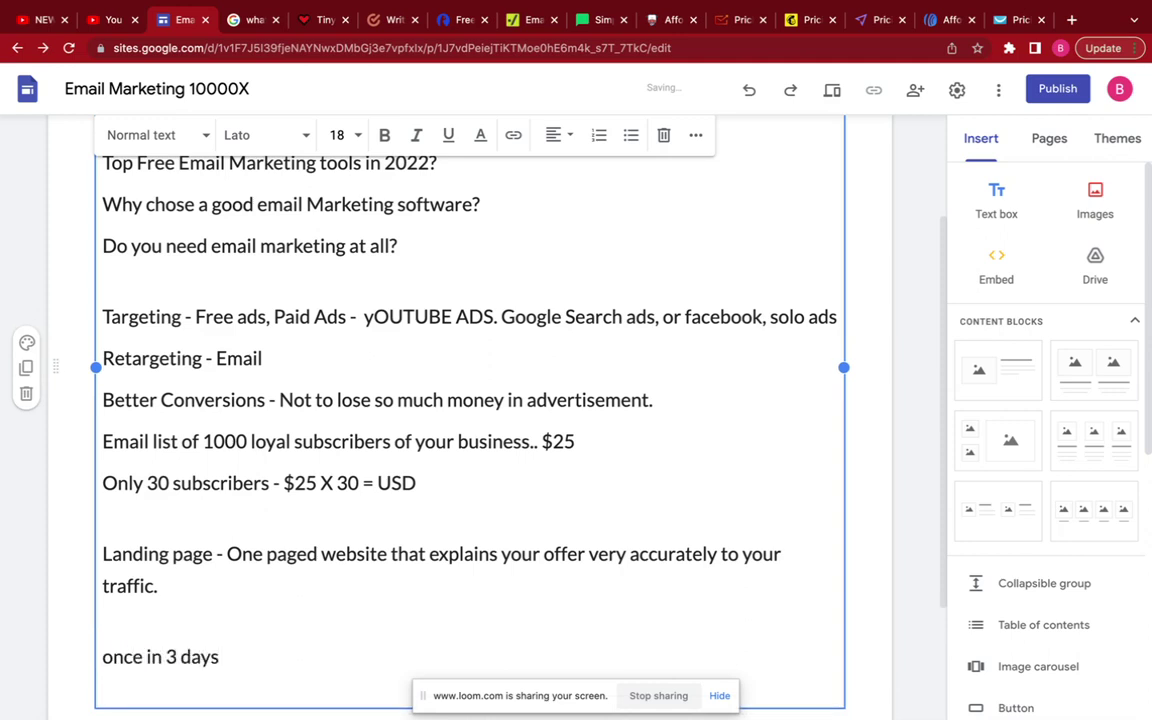
{"action": "type", "text": " or"}
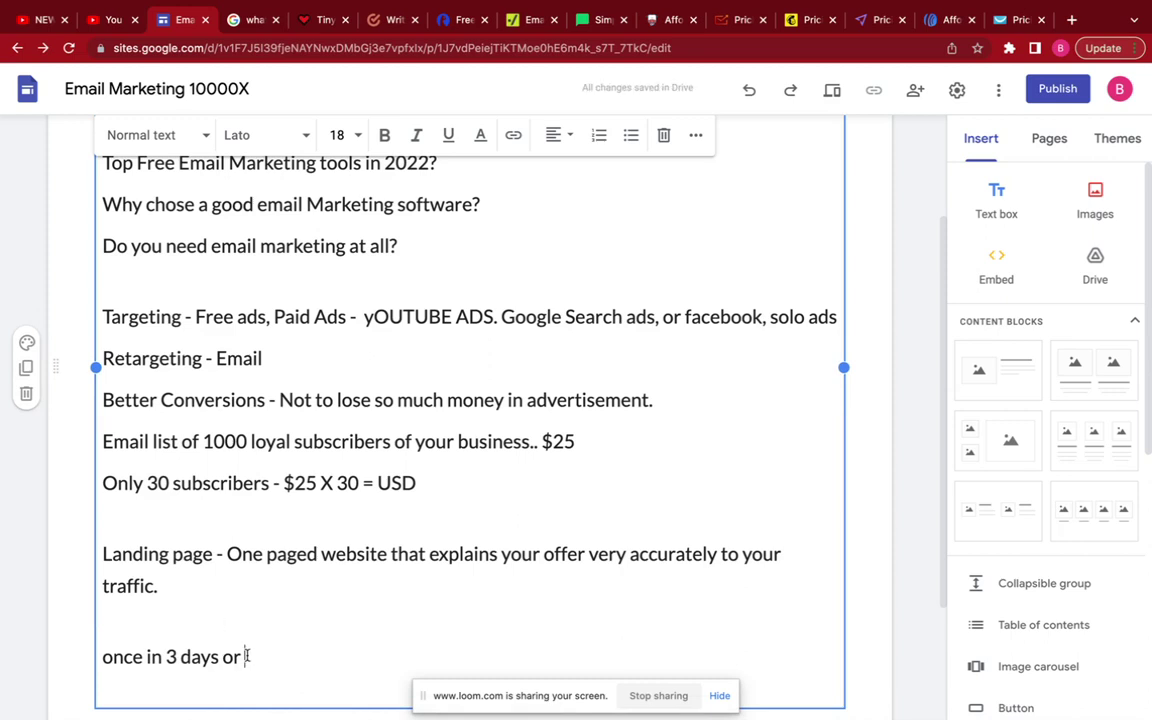
Switch to the Google results for "what is email marketing" and skim the listed articles.
{"action": "left_click", "coordinate": [305, 19]}
{"action": "left_click", "coordinate": [248, 19]}
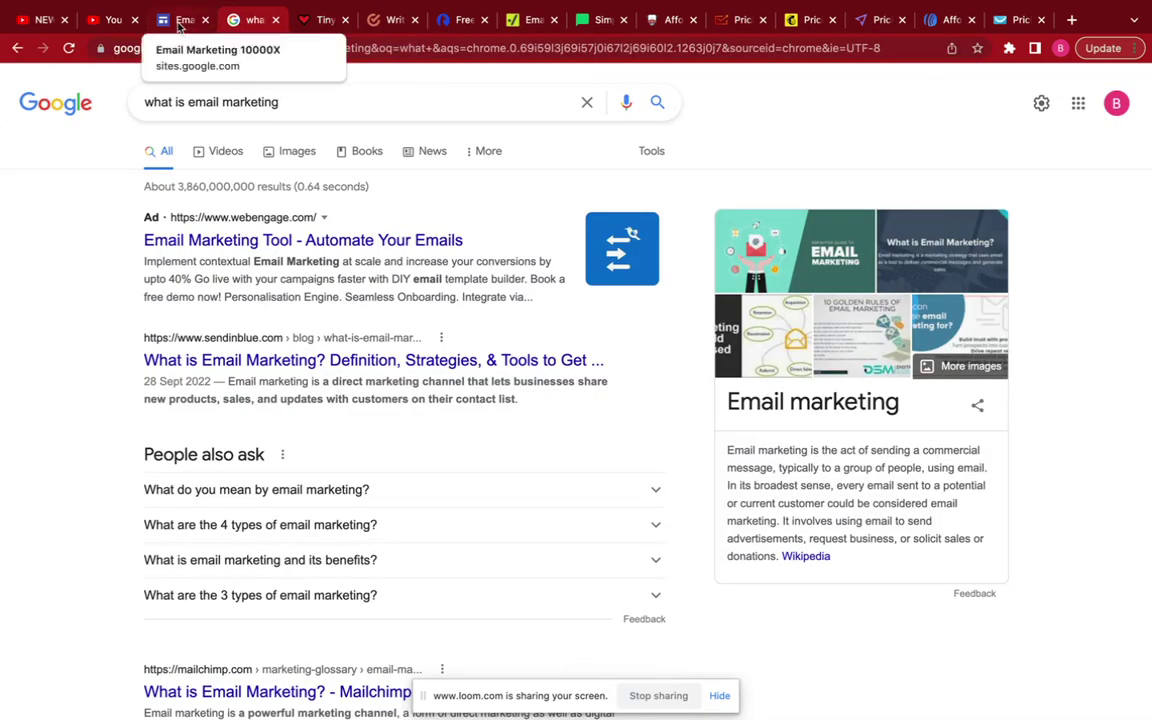
{"action": "scroll", "coordinate": [363, 640], "scroll_direction": "down", "scroll_amount": 5}
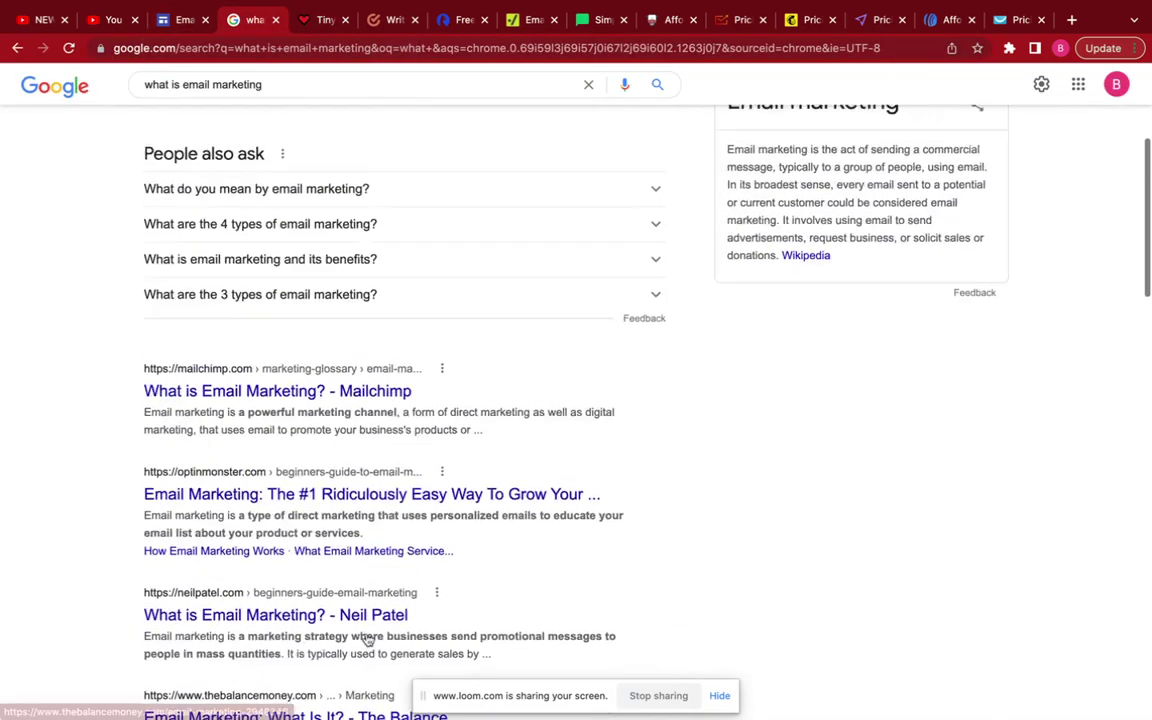
{"action": "scroll", "coordinate": [363, 640], "scroll_direction": "up", "scroll_amount": 5}
Reopen the Google Sites notes, review them and highlight "loyal subscribers of" on the email list line.
{"action": "left_click", "coordinate": [182, 19]}
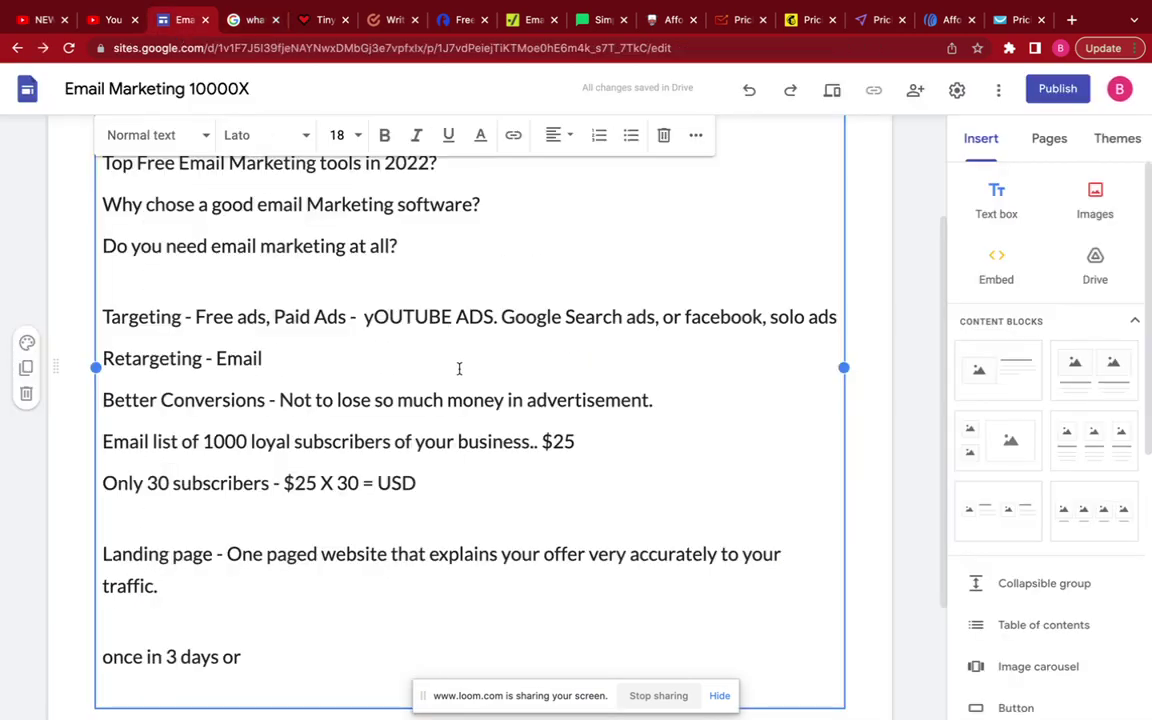
{"action": "scroll", "coordinate": [771, 458], "scroll_direction": "up", "scroll_amount": 2}
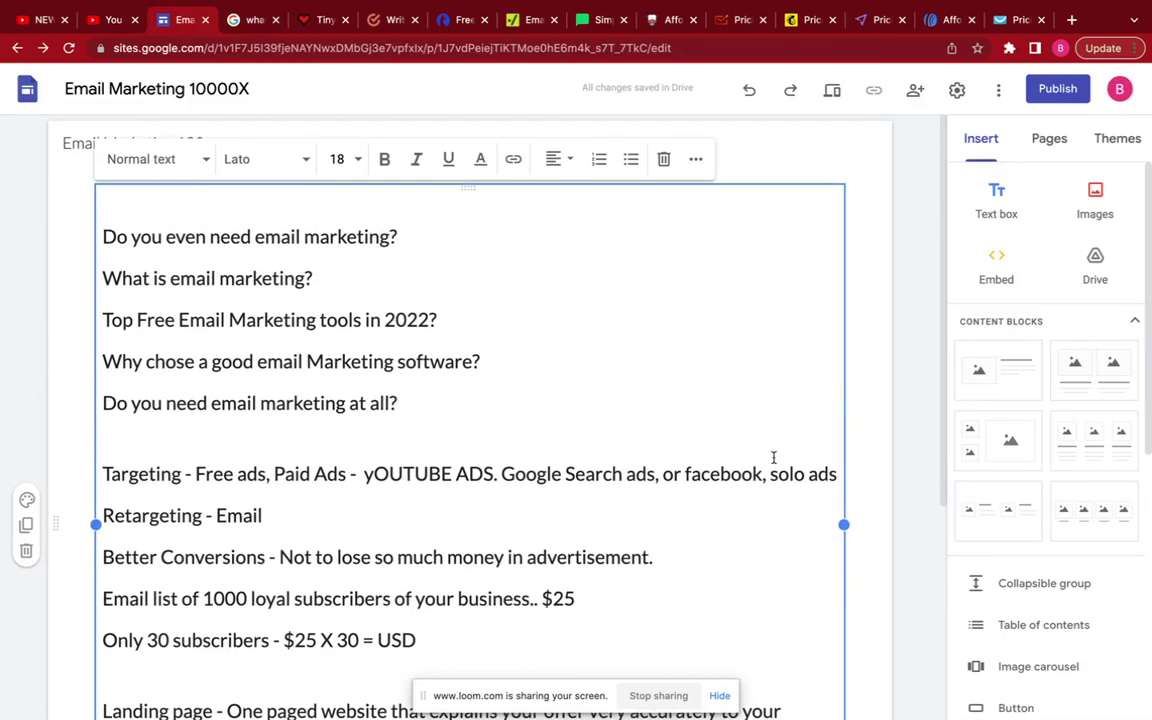
{"action": "scroll", "coordinate": [556, 428], "scroll_direction": "down", "scroll_amount": 5}
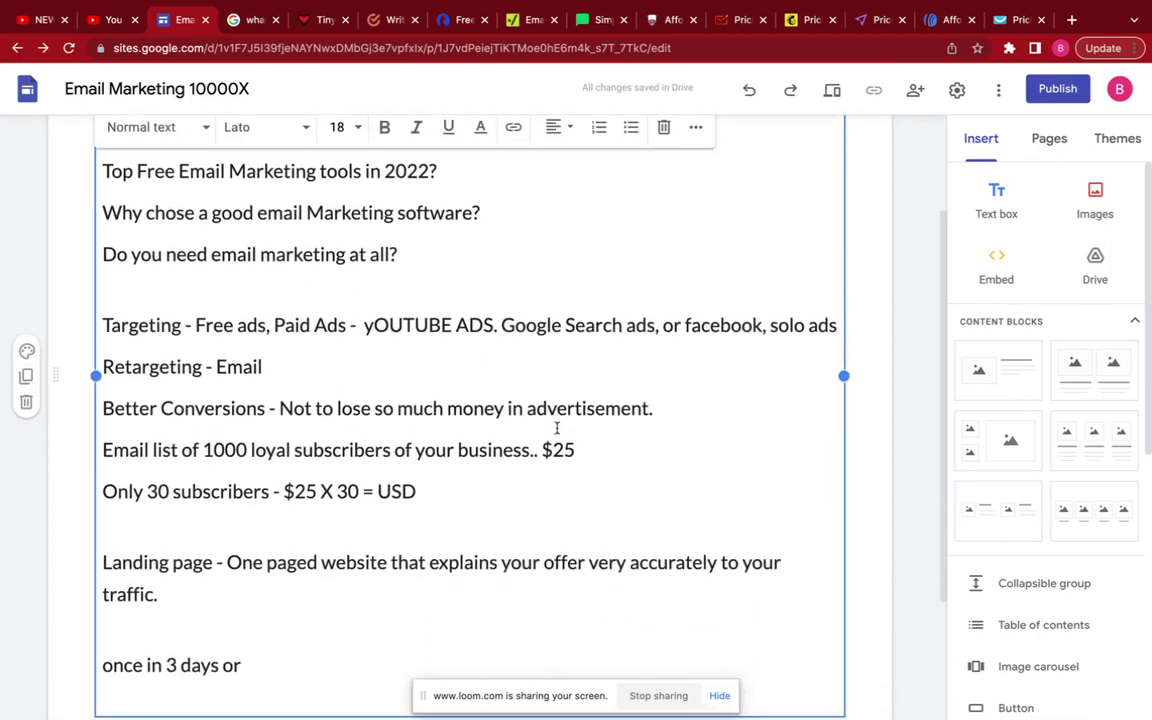
{"action": "left_click_drag", "start_coordinate": [251, 388], "coordinate": [393, 392]}
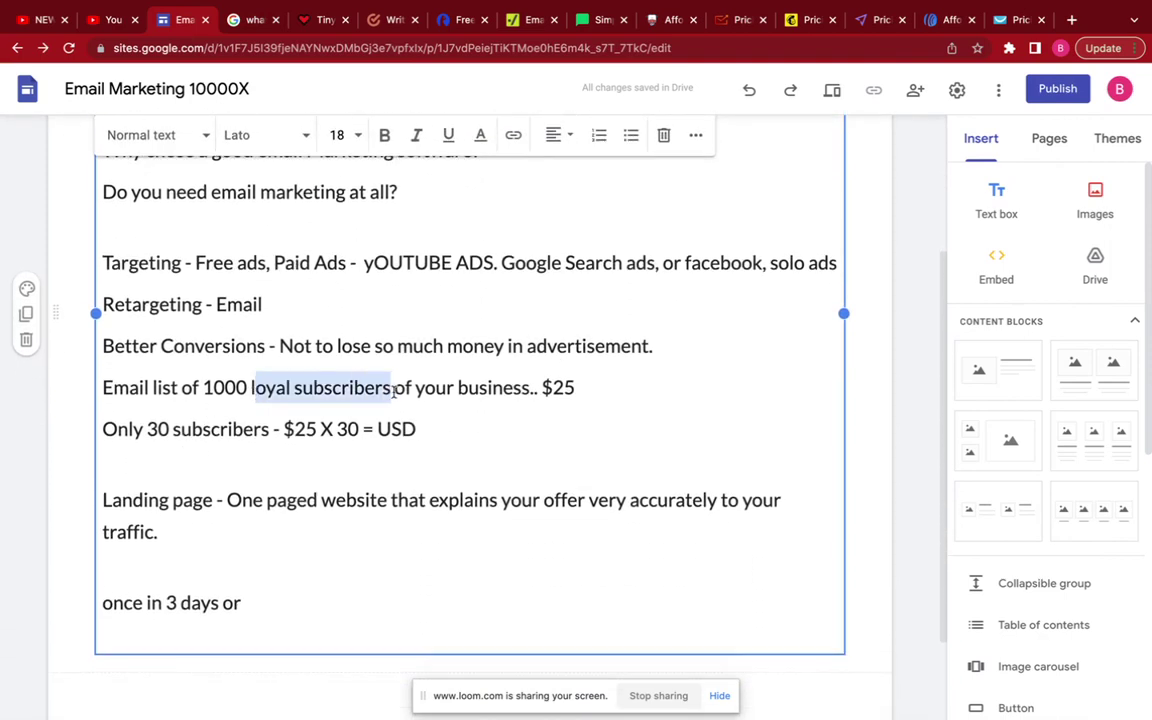
{"action": "left_click_drag", "start_coordinate": [411, 390], "coordinate": [259, 386]}
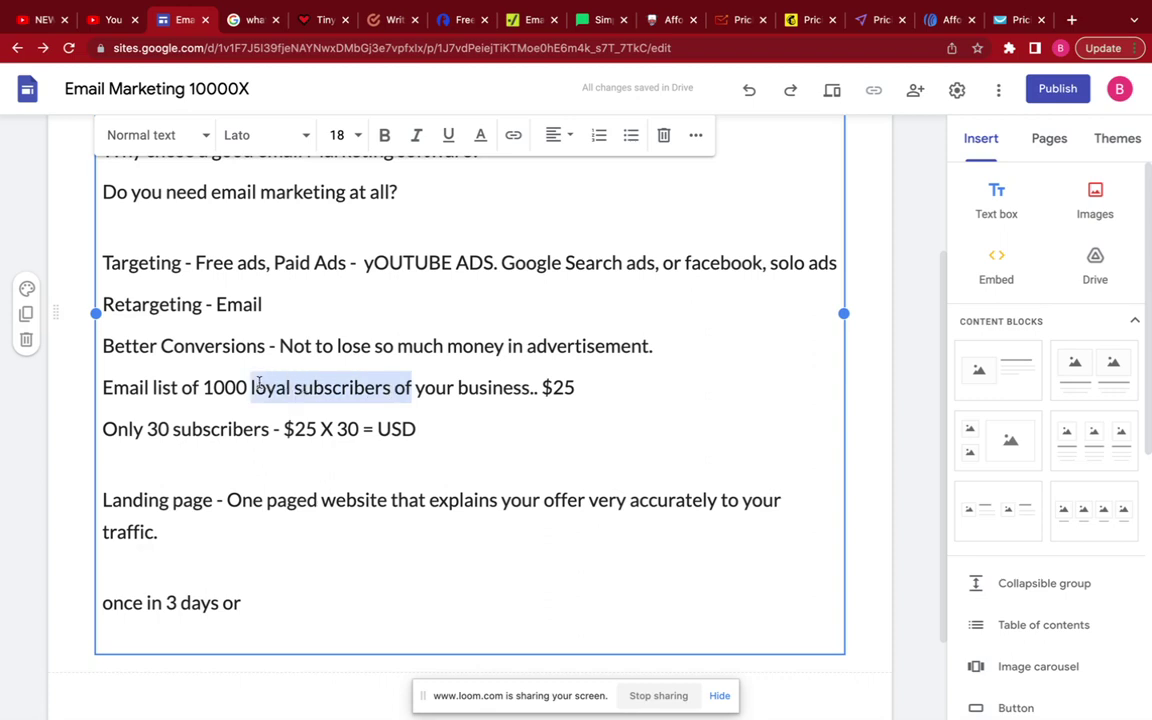
{"action": "left_click", "coordinate": [347, 391]}
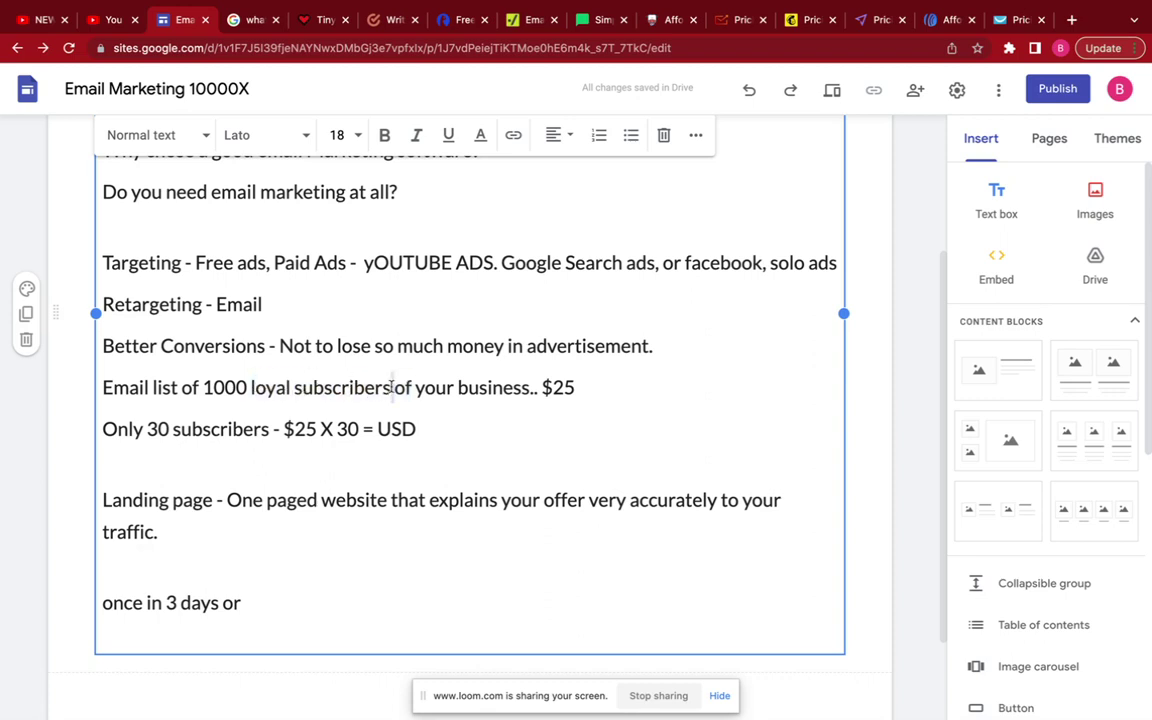
Insert "(Humans)" after "loyal subscribers" on the email list line and highlight the added word.
{"action": "left_click", "coordinate": [393, 388]}
{"action": "type", "text": "(Human "}
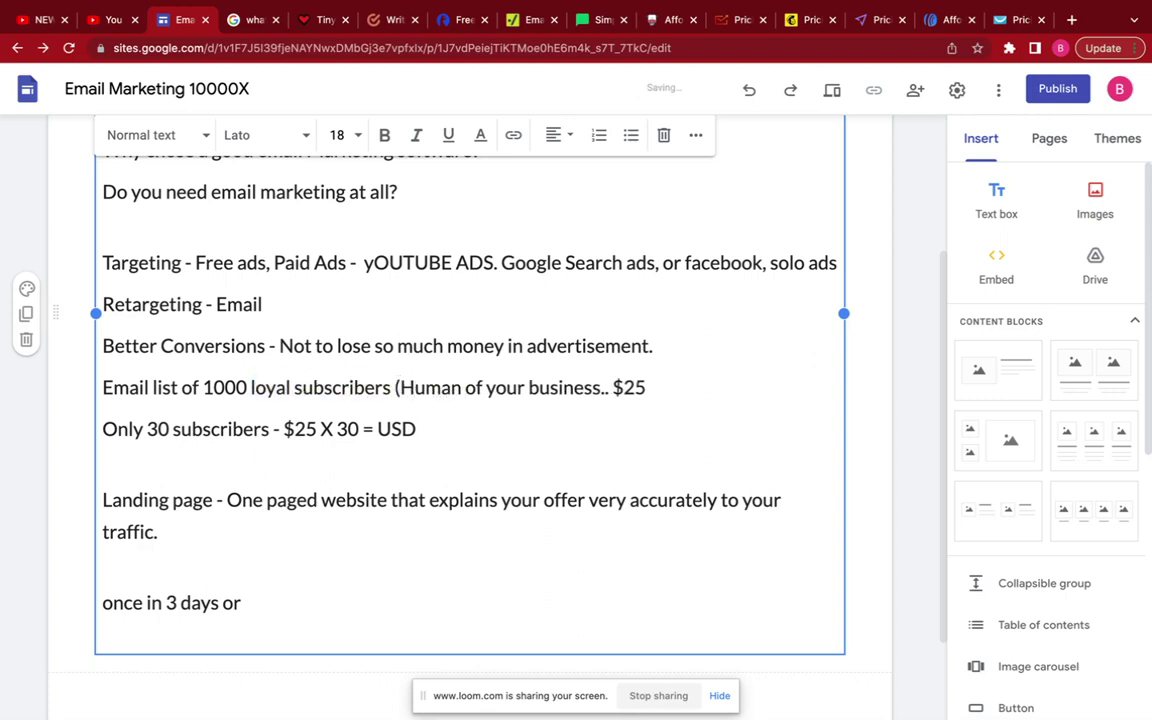
{"action": "type", "text": "s)"}
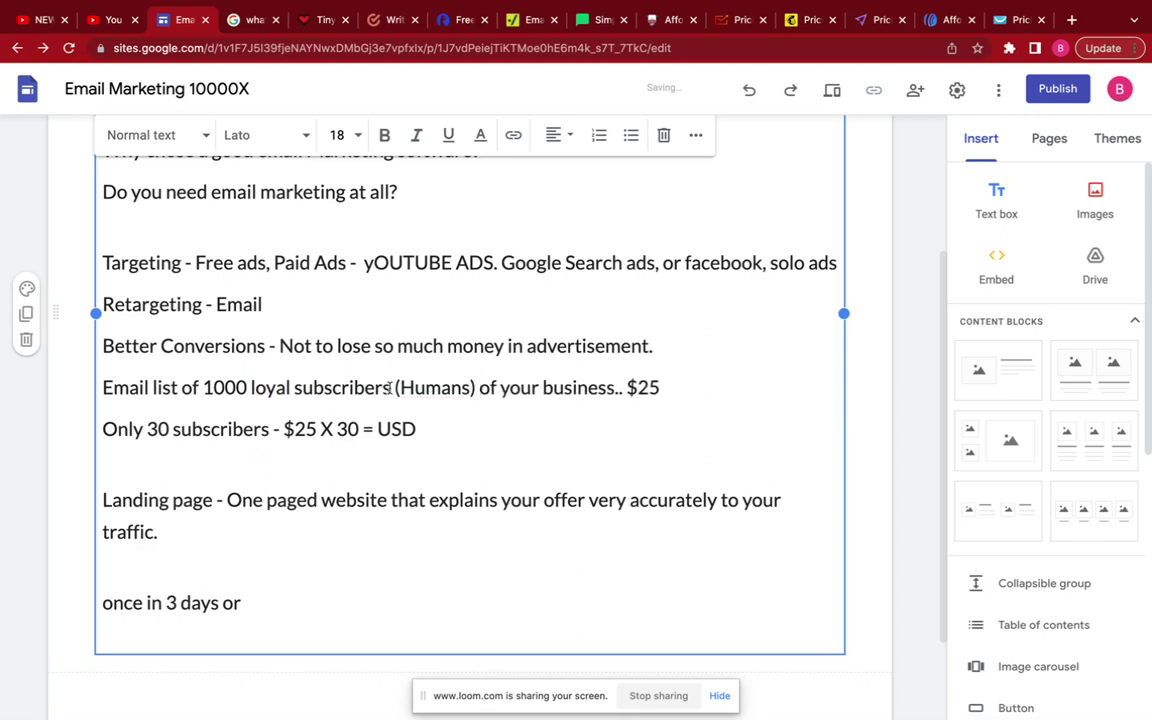
{"action": "mouse_move", "coordinate": [471, 387]}
{"action": "left_mouse_down"}
{"action": "mouse_move", "coordinate": [360, 387]}
{"action": "mouse_move", "coordinate": [471, 386]}
{"action": "left_mouse_up"}
{"action": "left_click", "coordinate": [391, 387]}
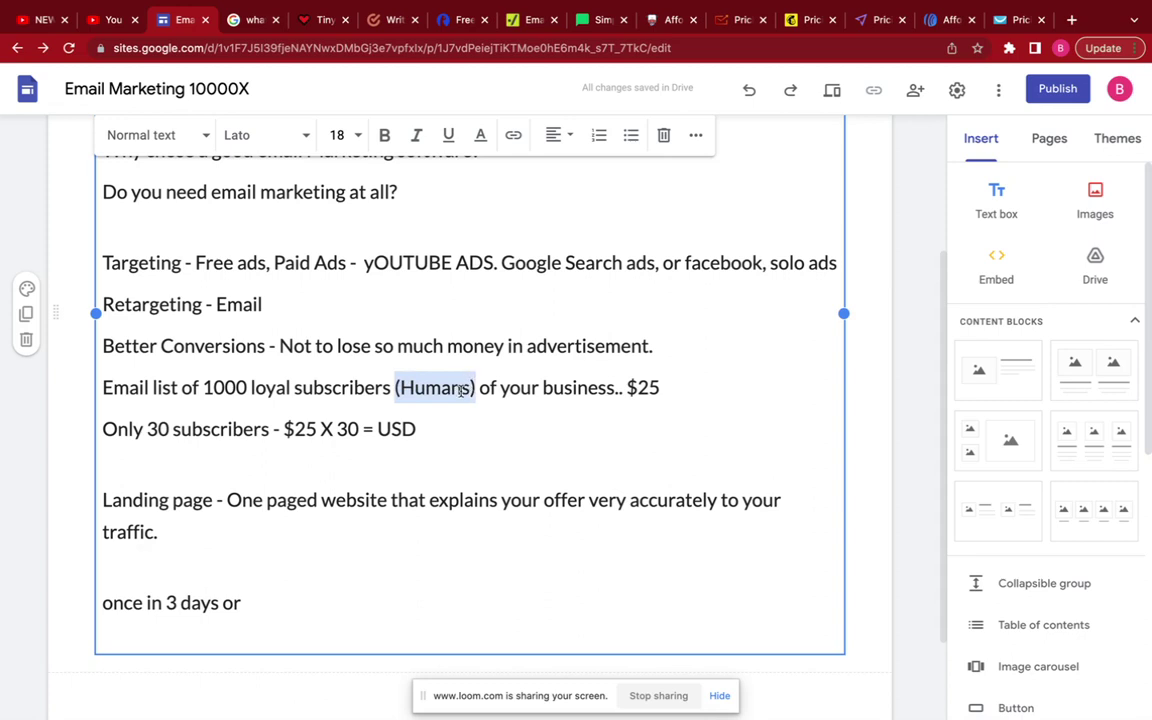
Add the line "Email list ( You do see them )" after a blank line, above the "Only 30 subscribers" line.
{"action": "left_click", "coordinate": [464, 408]}
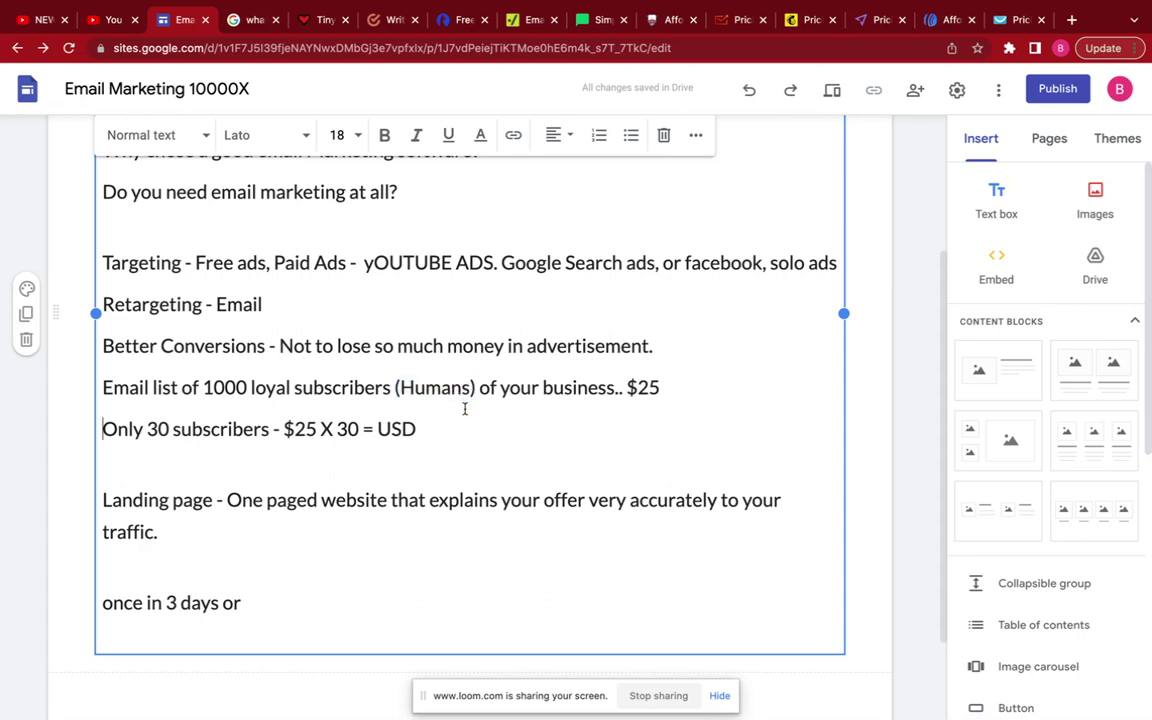
{"action": "key", "text": "Return"}
{"action": "key", "text": "Return"}
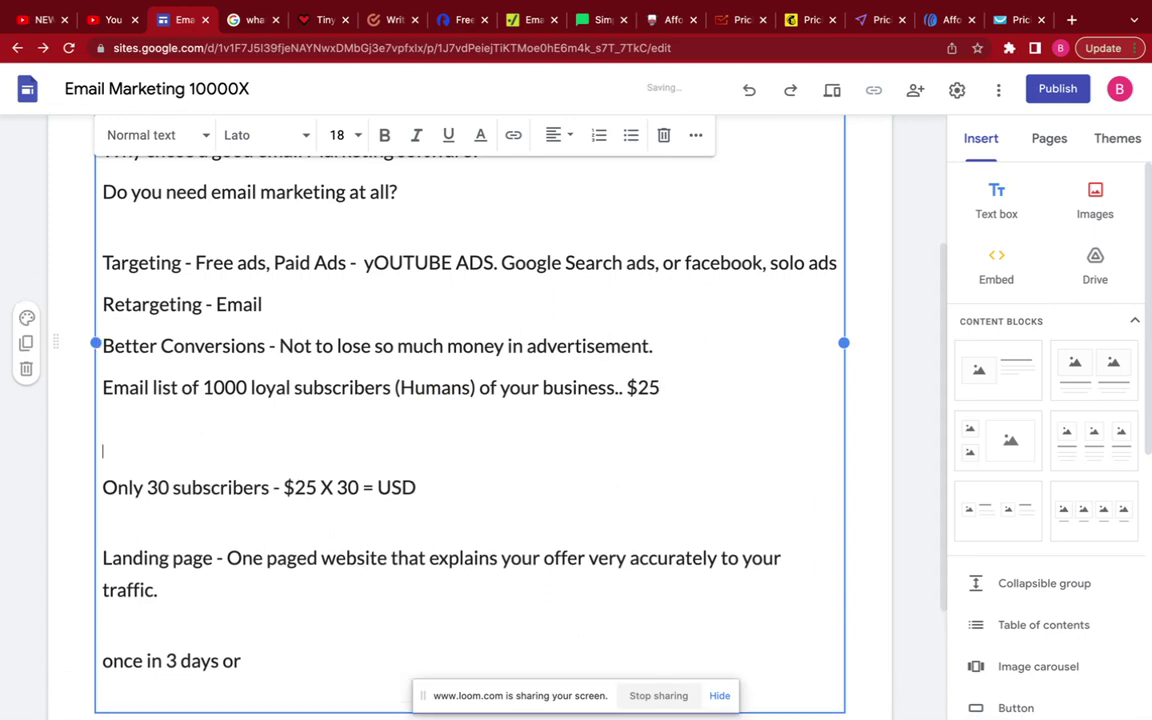
{"action": "type", "text": "Ema"}
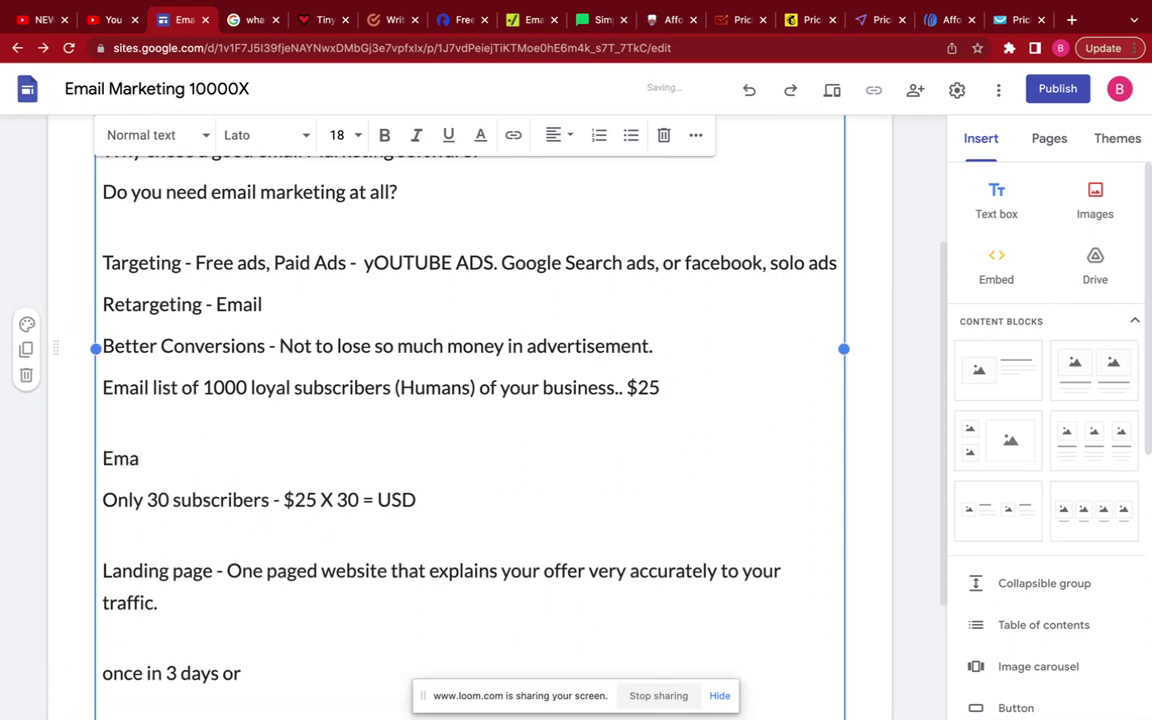
{"action": "type", "text": "il list ( You do see them"}
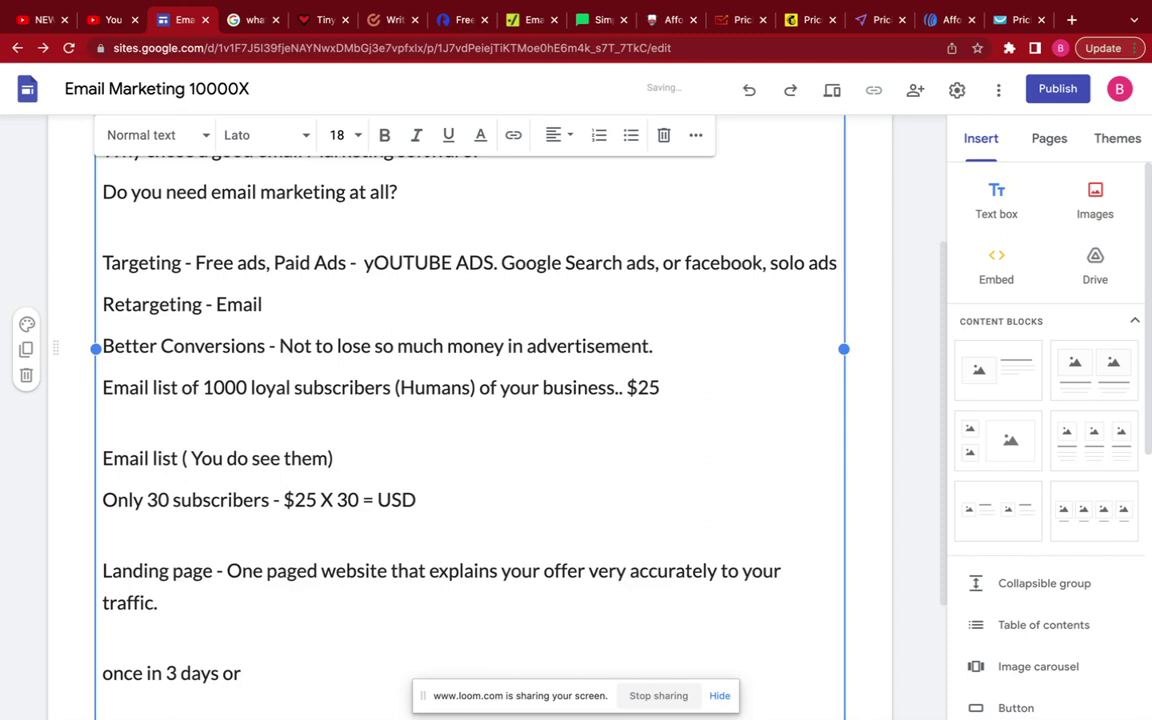
{"action": "key", "text": "BackSpace"}
{"action": "type", "text": ")"}
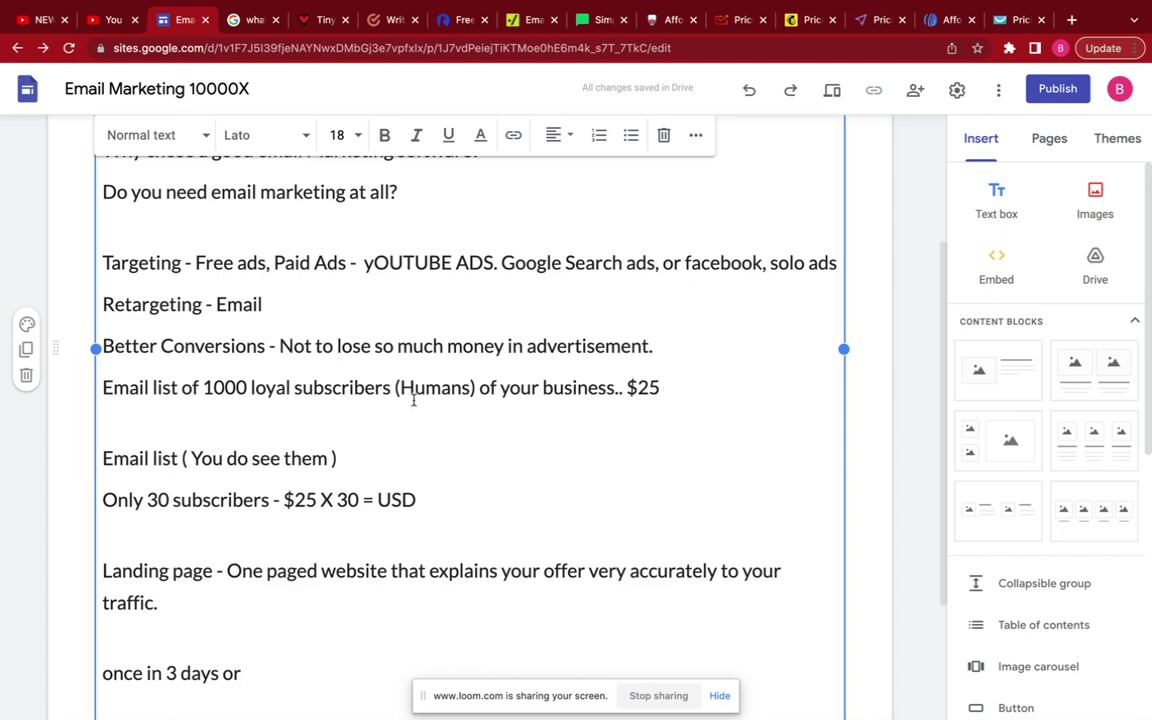
Rewrite the last note as "Once in 3 or 2 days," and remove the blank lines above and below the landing page note.
{"action": "scroll", "coordinate": [414, 400], "scroll_direction": "down", "scroll_amount": 1}
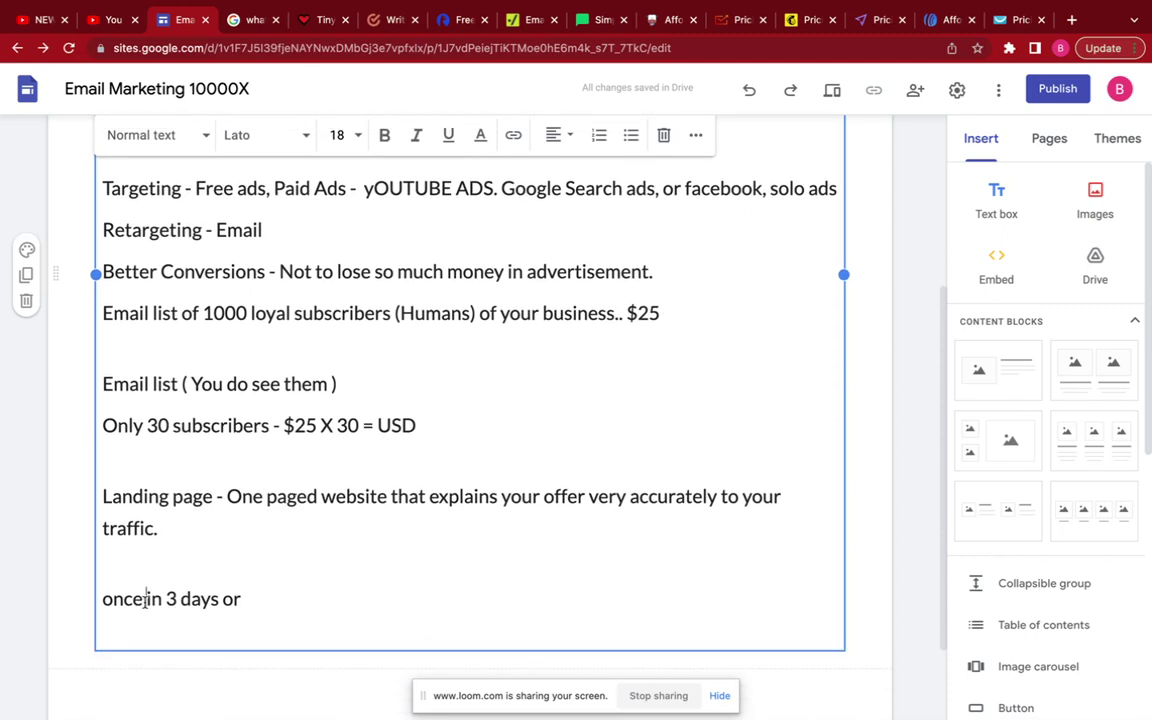
{"action": "left_click_drag", "start_coordinate": [147, 599], "coordinate": [100, 599]}
{"action": "left_click", "coordinate": [182, 599]}
{"action": "type", "text": "or 2"}
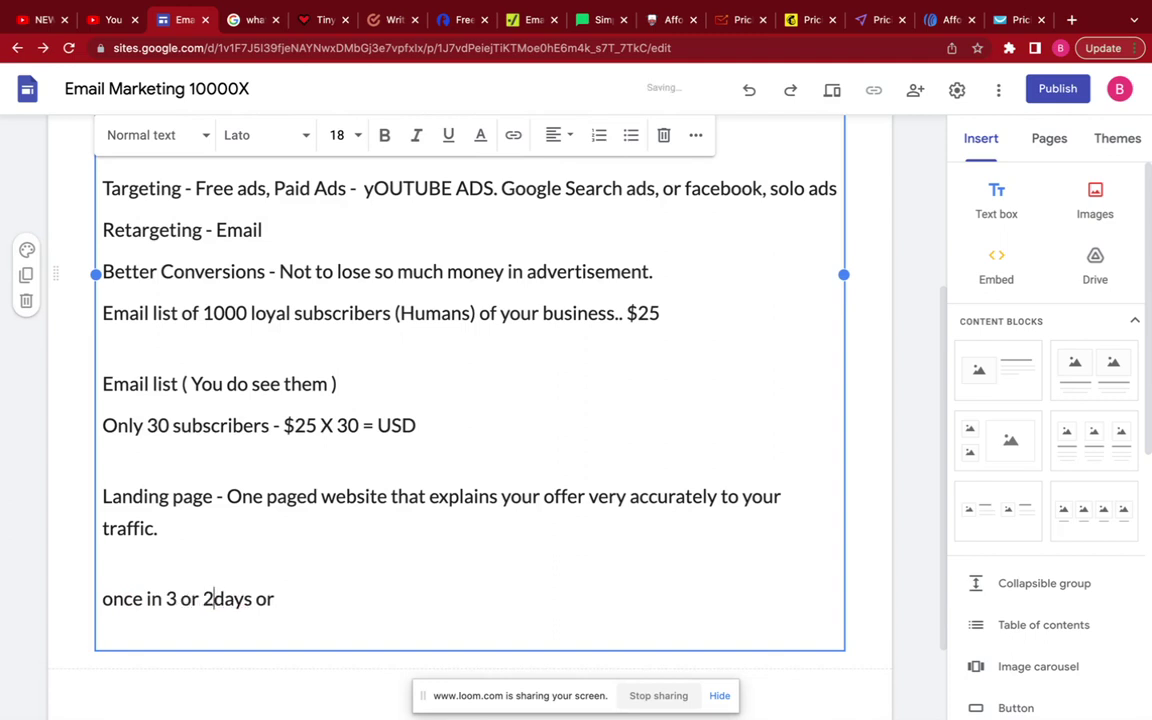
{"action": "left_click_drag", "start_coordinate": [300, 600], "coordinate": [256, 599]}
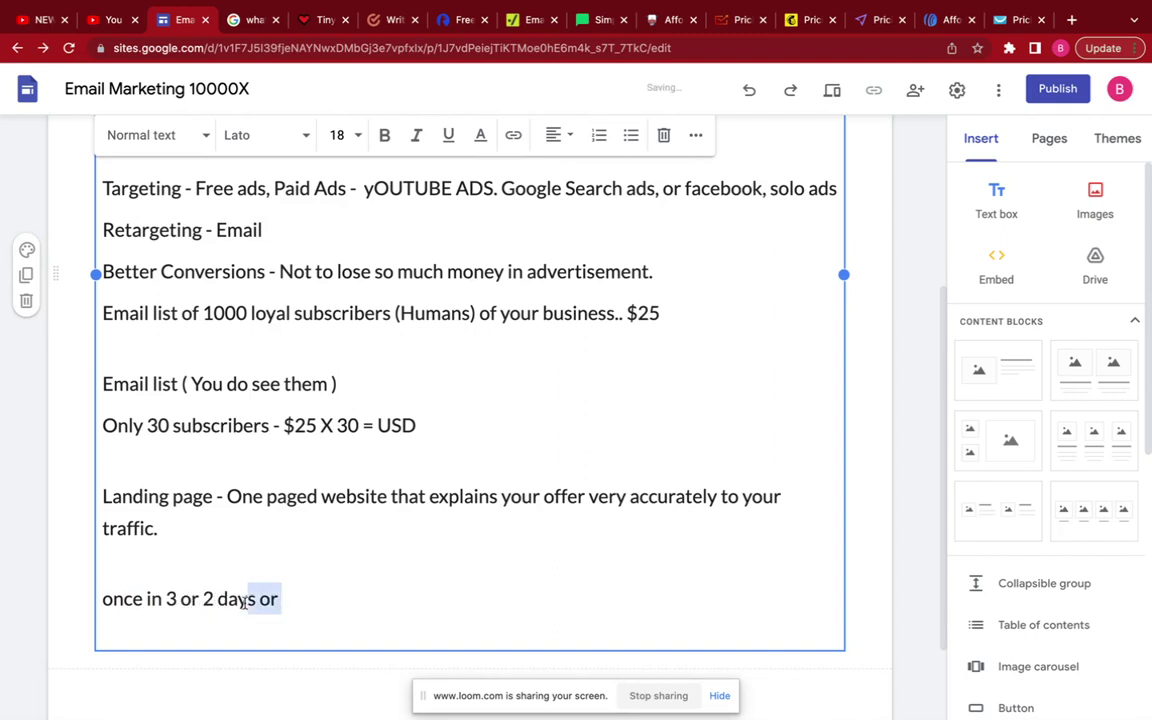
{"action": "key", "text": "BackSpace"}
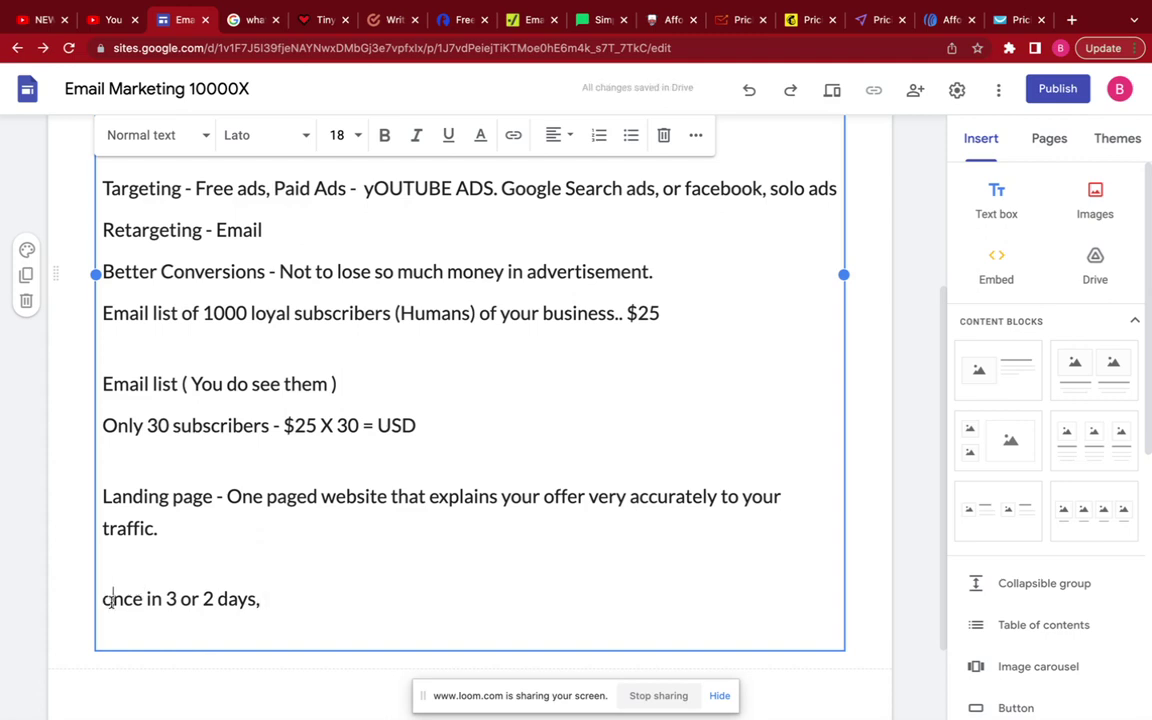
{"action": "key", "text": "Delete"}
{"action": "type", "text": "O"}
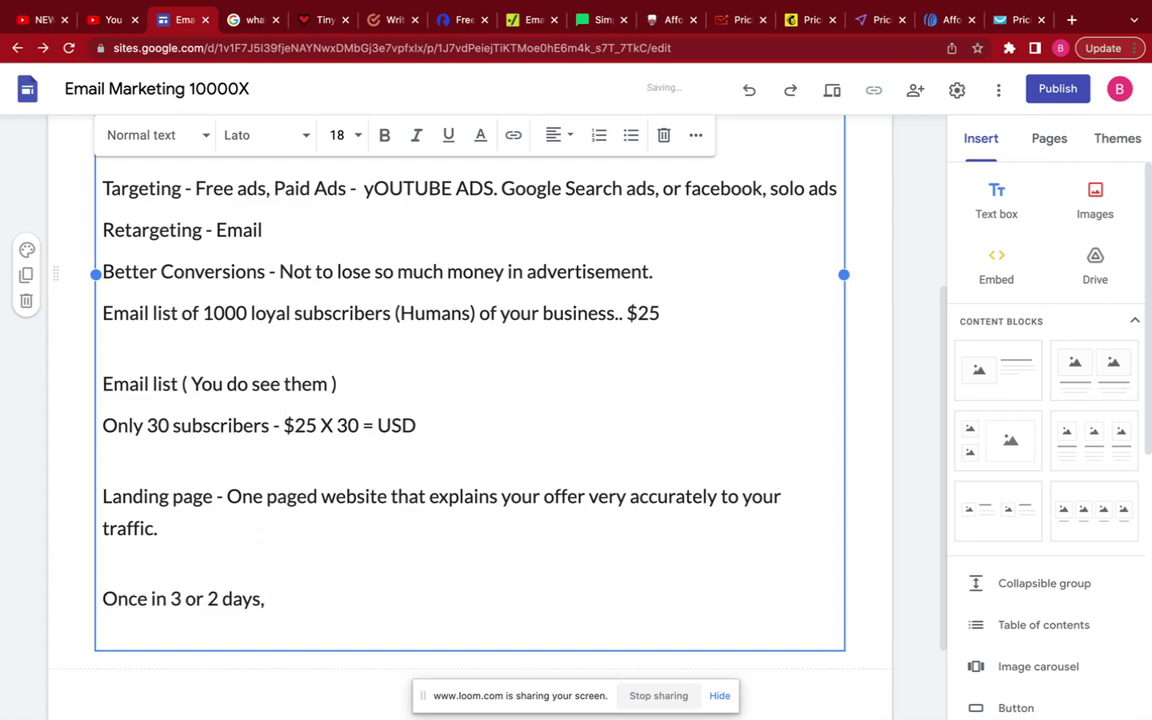
{"action": "key", "text": "BackSpace"}
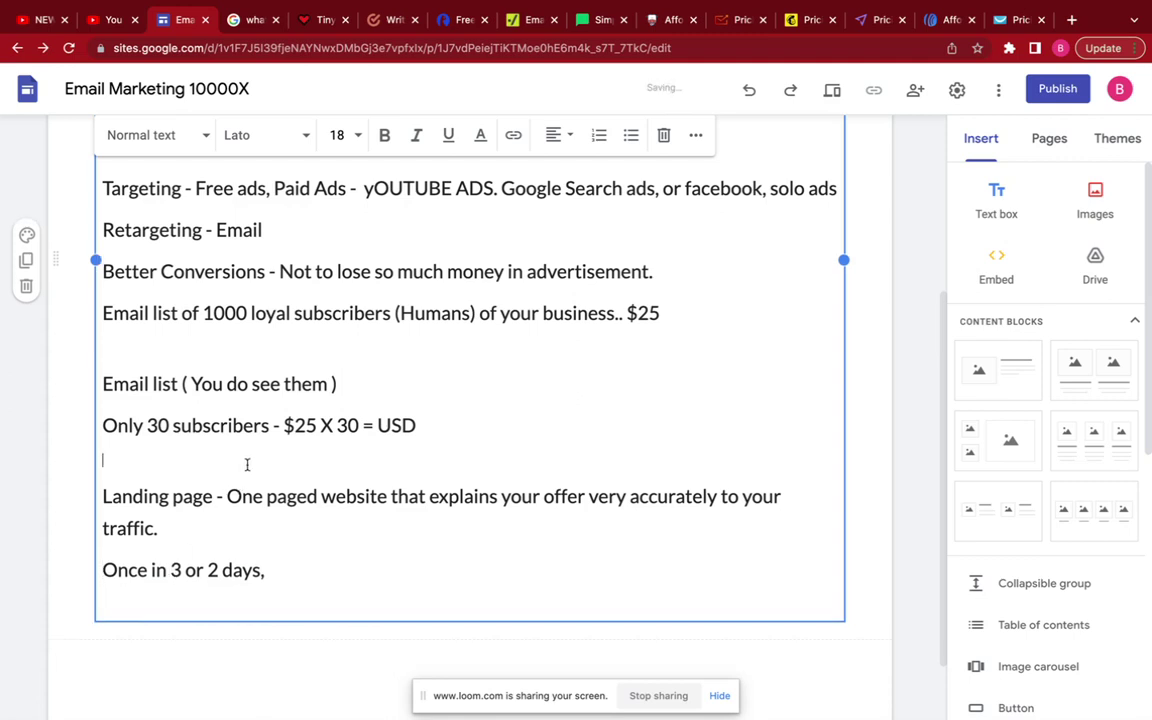
{"action": "key", "text": "BackSpace"}
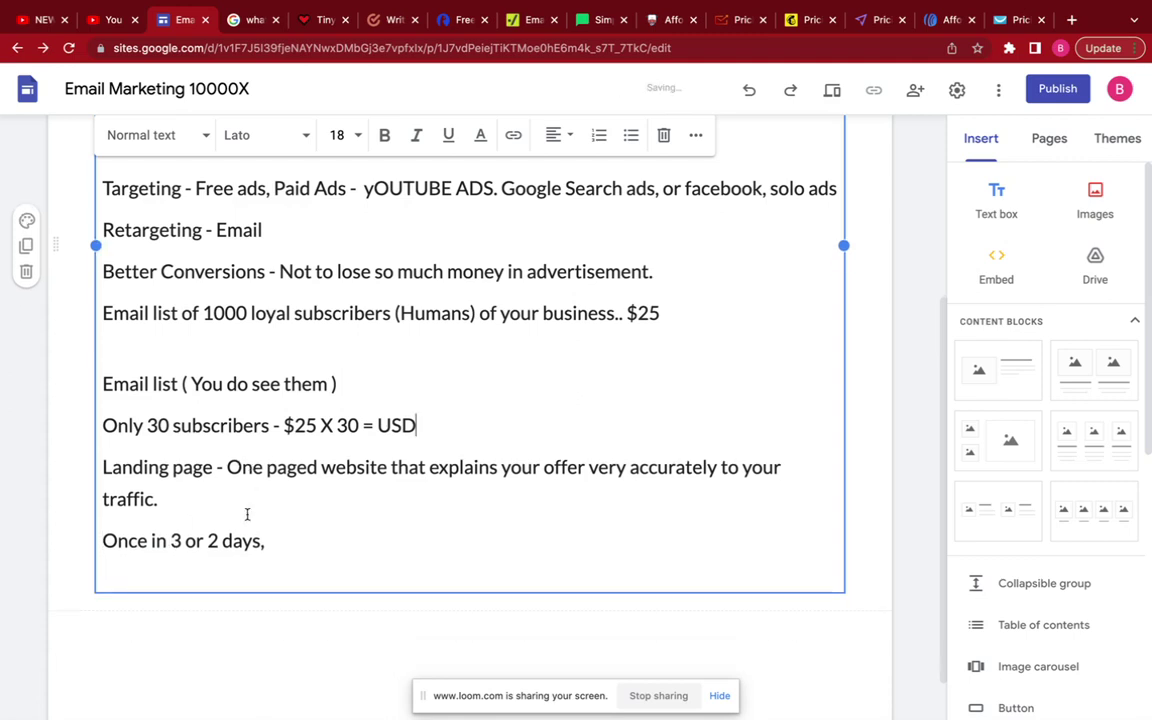
Append "Discounts, Bonuses.." to the "Once in 3 or 2 days," note.
{"action": "left_click", "coordinate": [290, 541]}
{"action": "type", "text": "D"}
{"action": "type", "text": "oi"}
{"action": "key", "text": "BackSpace"}
{"action": "key", "text": "BackSpace"}
{"action": "type", "text": "iscounts, Bonusese"}
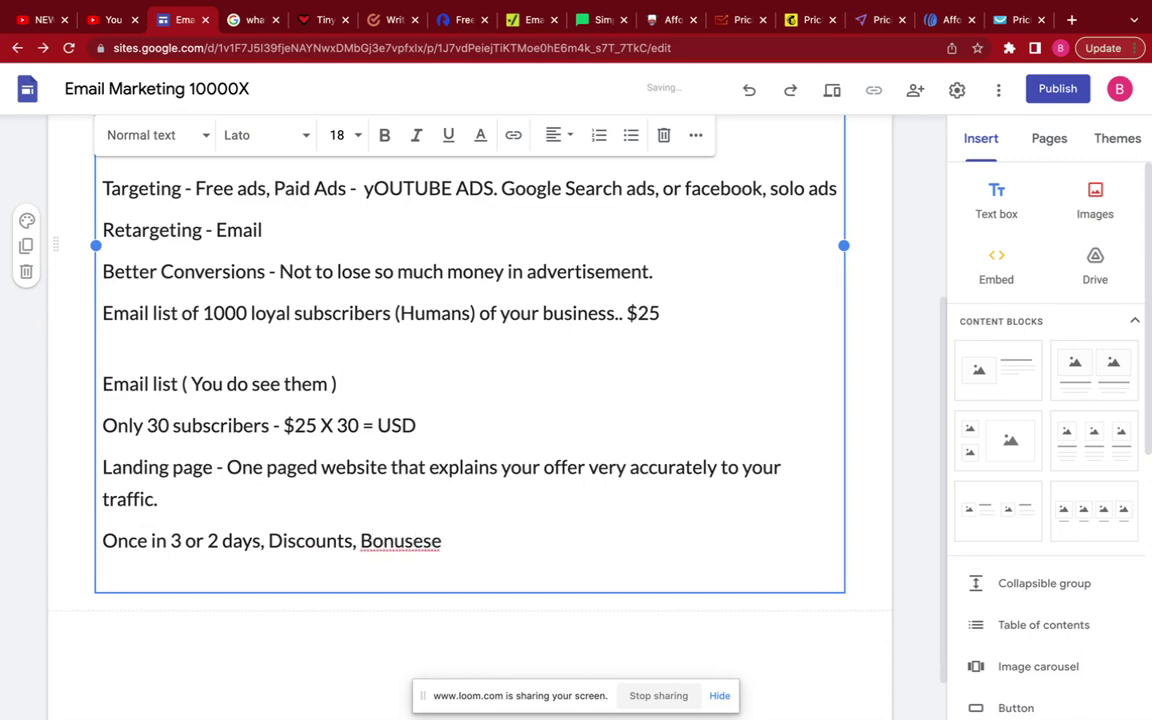
{"action": "key", "text": "BackSpace"}
{"action": "type", "text": ".."}
{"action": "scroll", "coordinate": [390, 400], "scroll_direction": "up", "scroll_amount": 3}
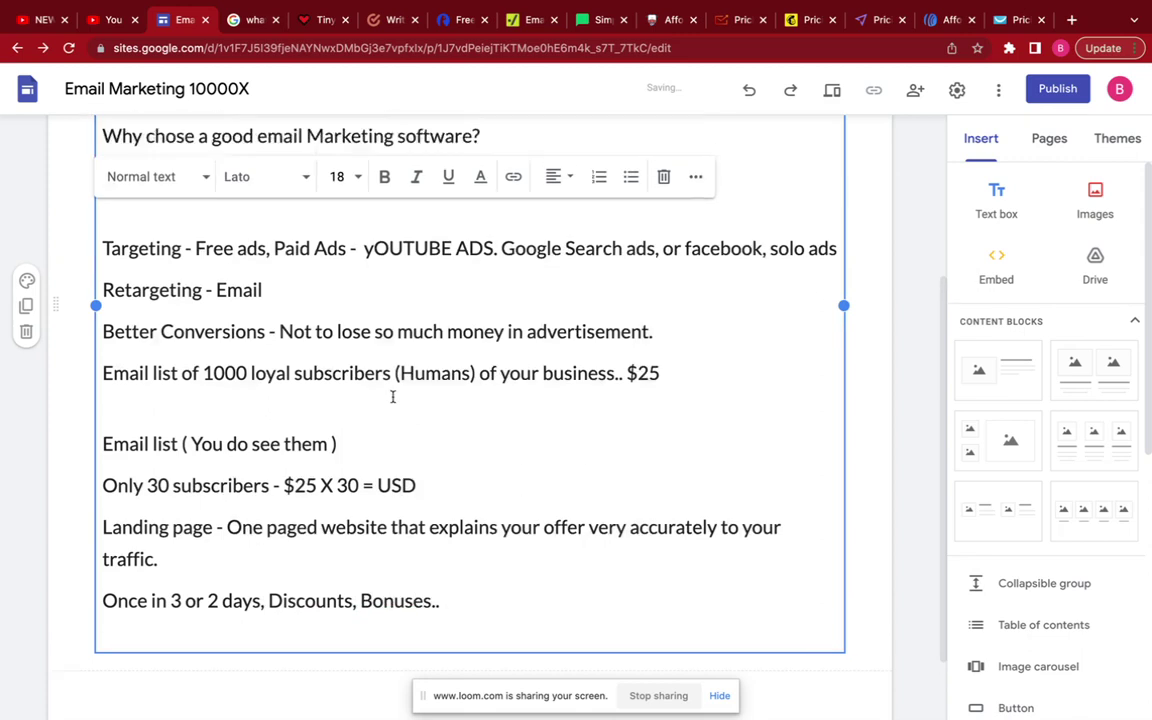
{"action": "scroll", "coordinate": [393, 397], "scroll_direction": "down", "scroll_amount": 4}
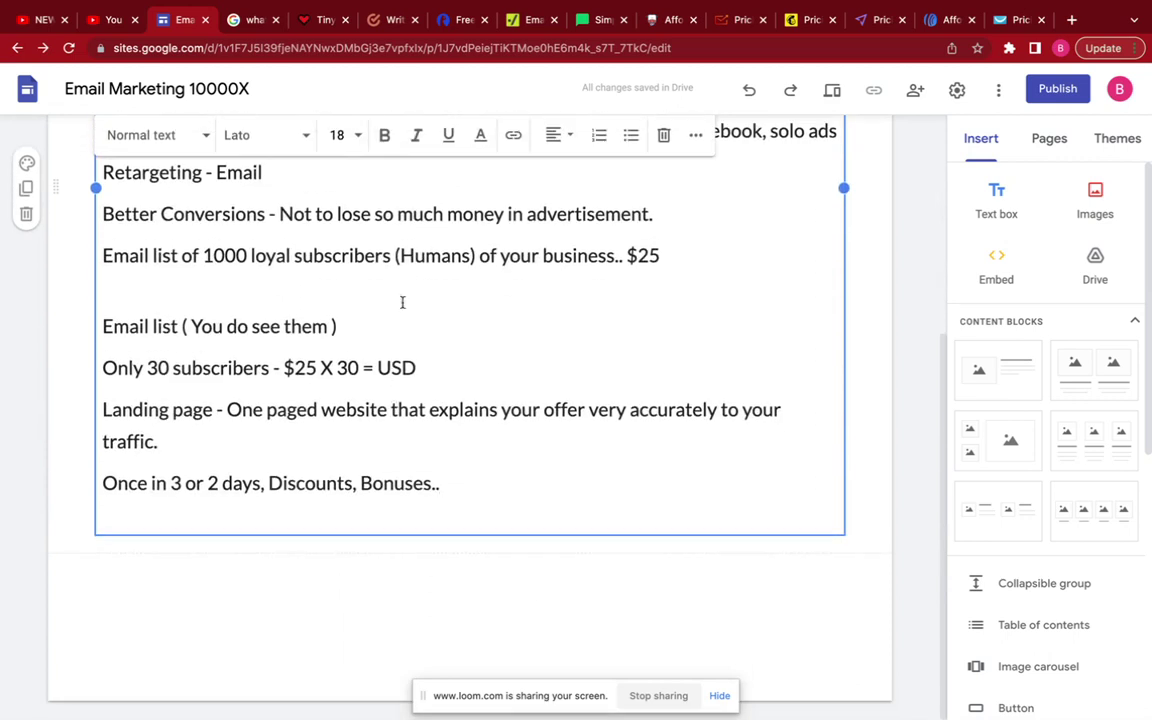
Switch to the CoSchedule email subject line tester, dismiss its pop-up and highlight the domain in the page address.
{"action": "left_click", "coordinate": [400, 22]}
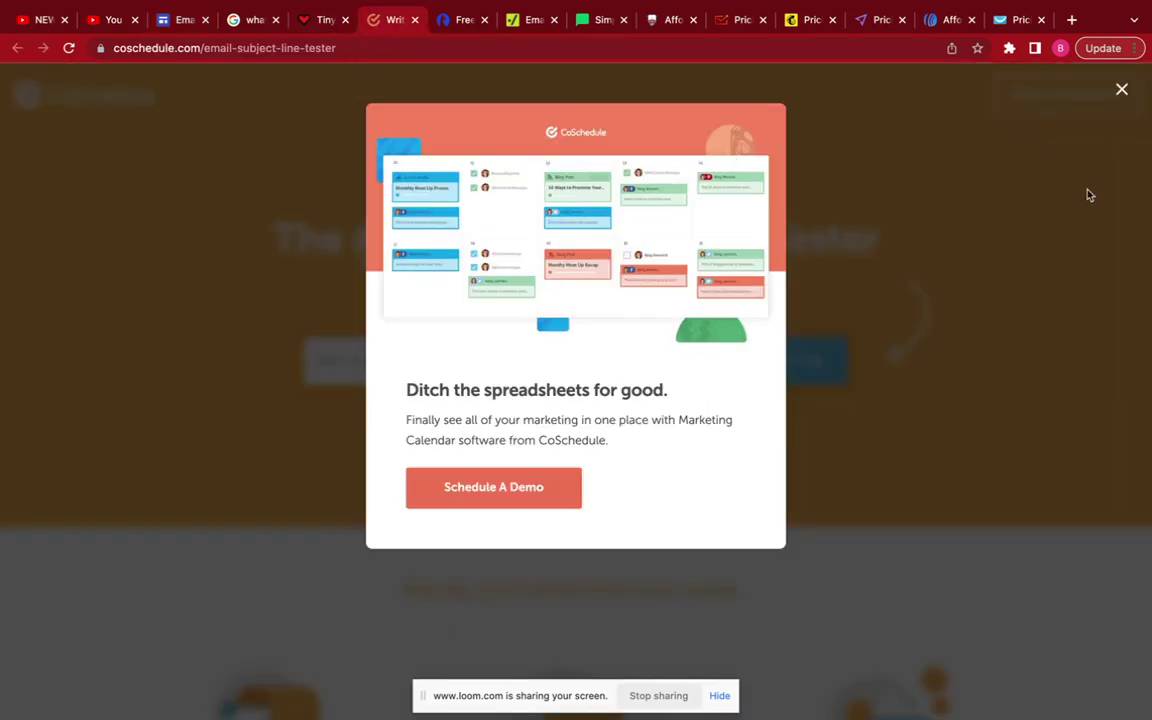
{"action": "left_click", "coordinate": [1122, 90]}
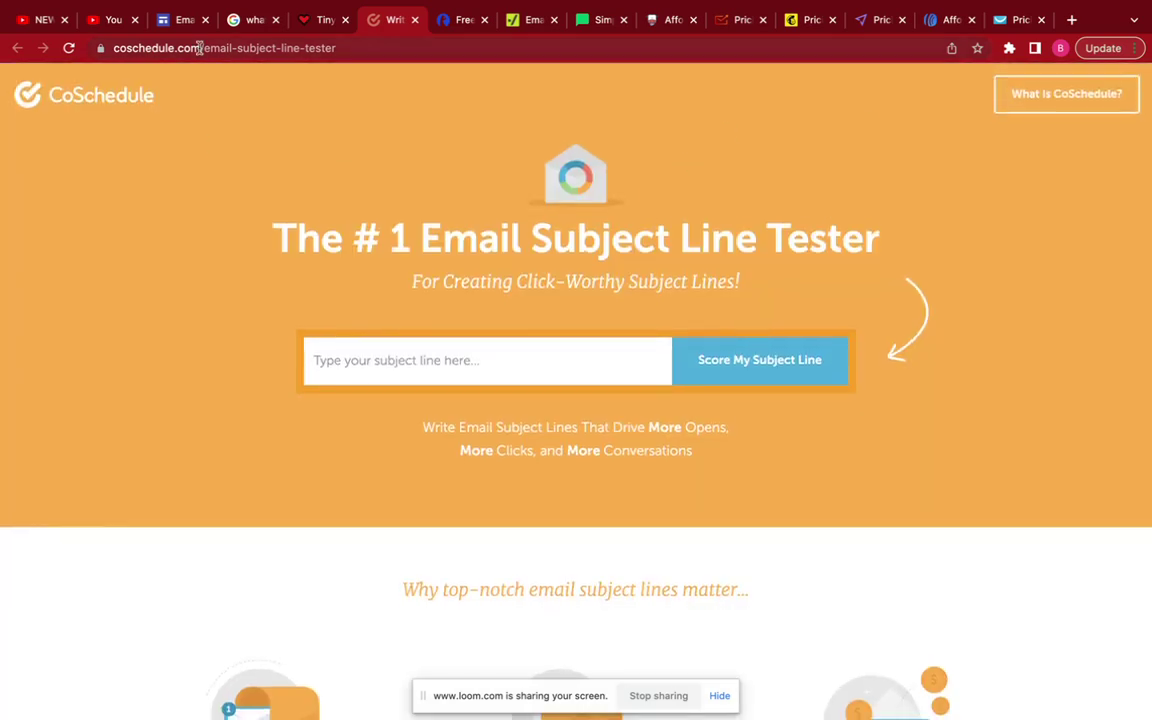
{"action": "left_click_drag", "start_coordinate": [200, 48], "coordinate": [100, 48]}
Glance at the TinyLetter page and the Google results, and review the Google Sites notes from the opening questions to the last line.
{"action": "left_click", "coordinate": [295, 17]}
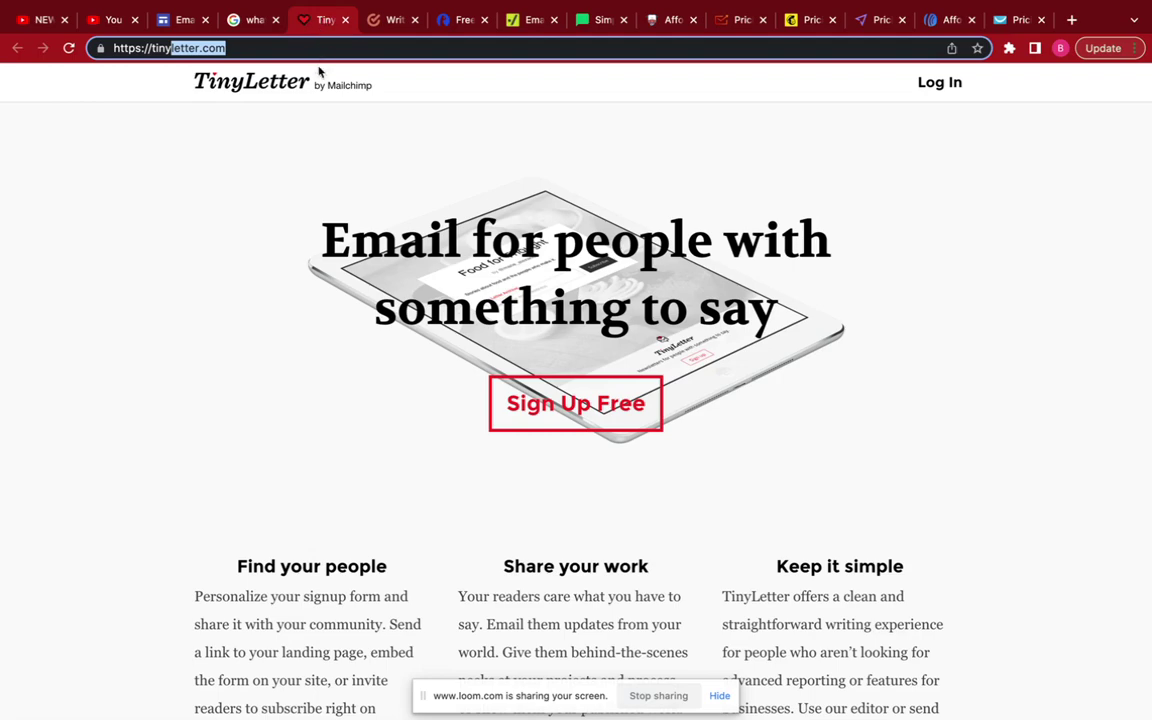
{"action": "left_click", "coordinate": [250, 19]}
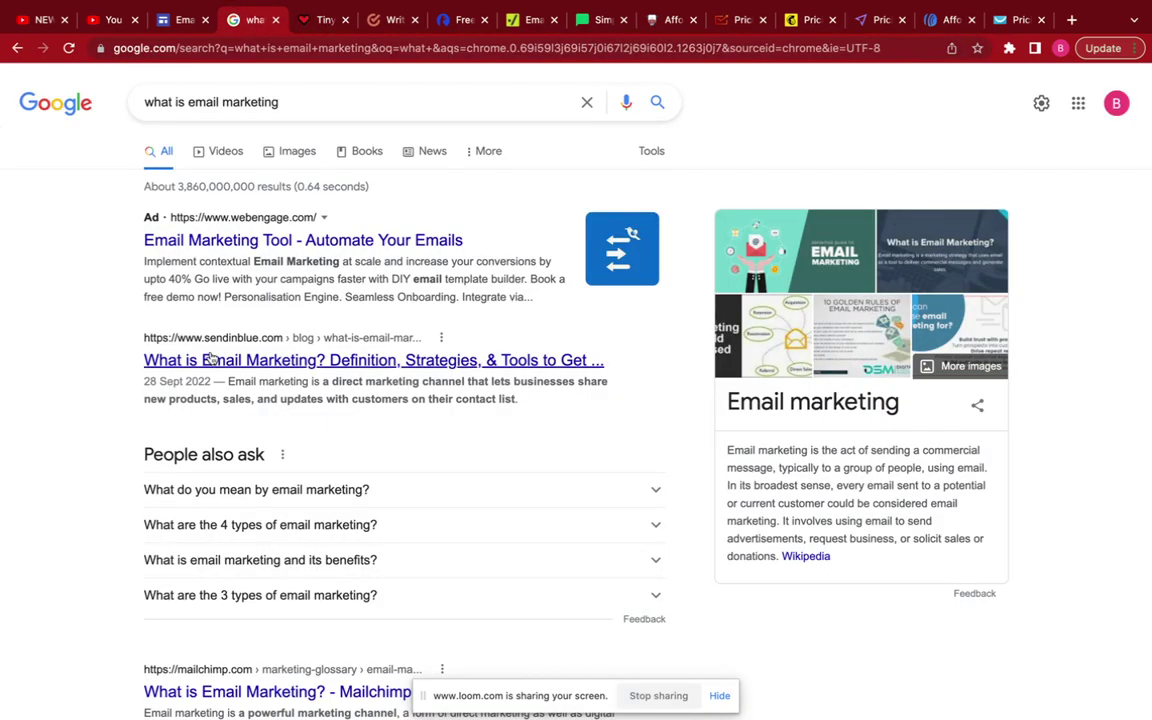
{"action": "left_click", "coordinate": [182, 22]}
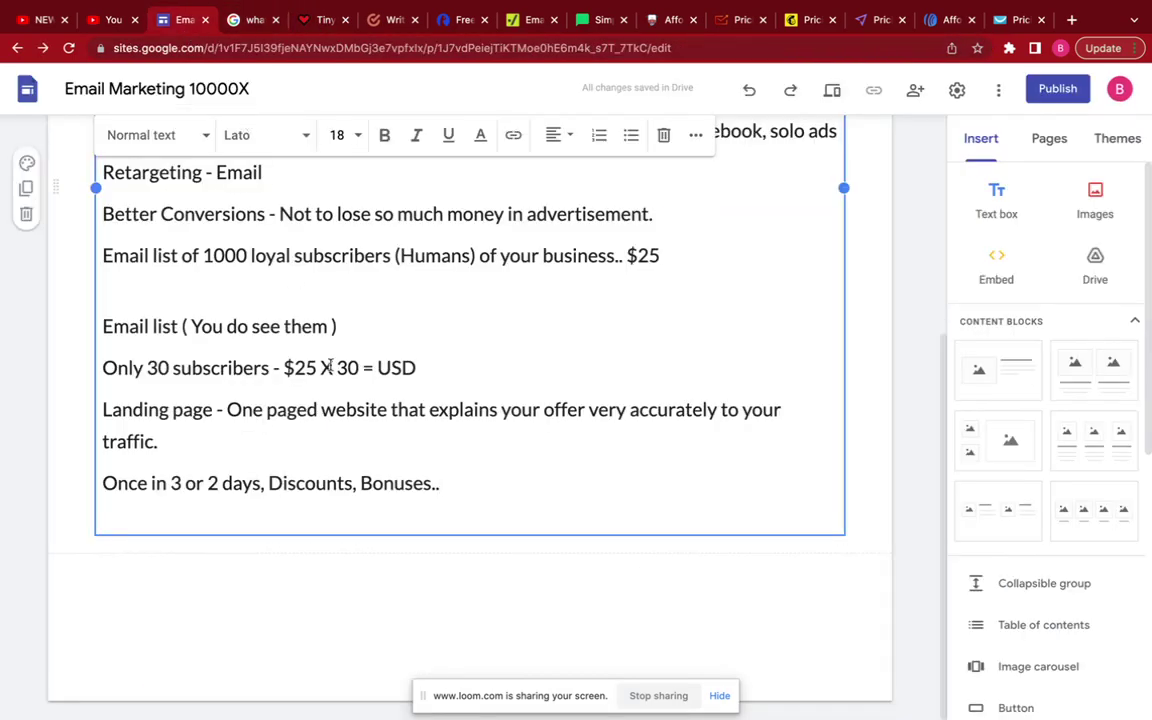
{"action": "scroll", "coordinate": [330, 365], "scroll_direction": "up", "scroll_amount": 5}
{"action": "scroll", "coordinate": [345, 362], "scroll_direction": "up", "scroll_amount": 1}
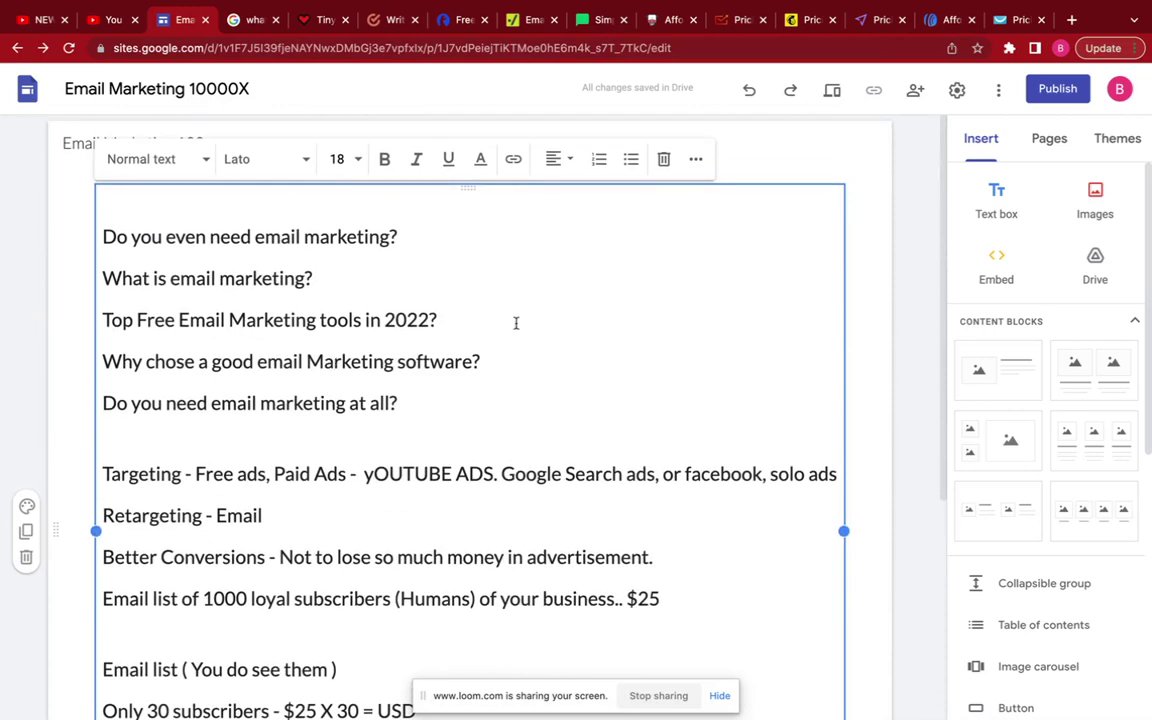
{"action": "scroll", "coordinate": [516, 322], "scroll_direction": "down", "scroll_amount": 5}
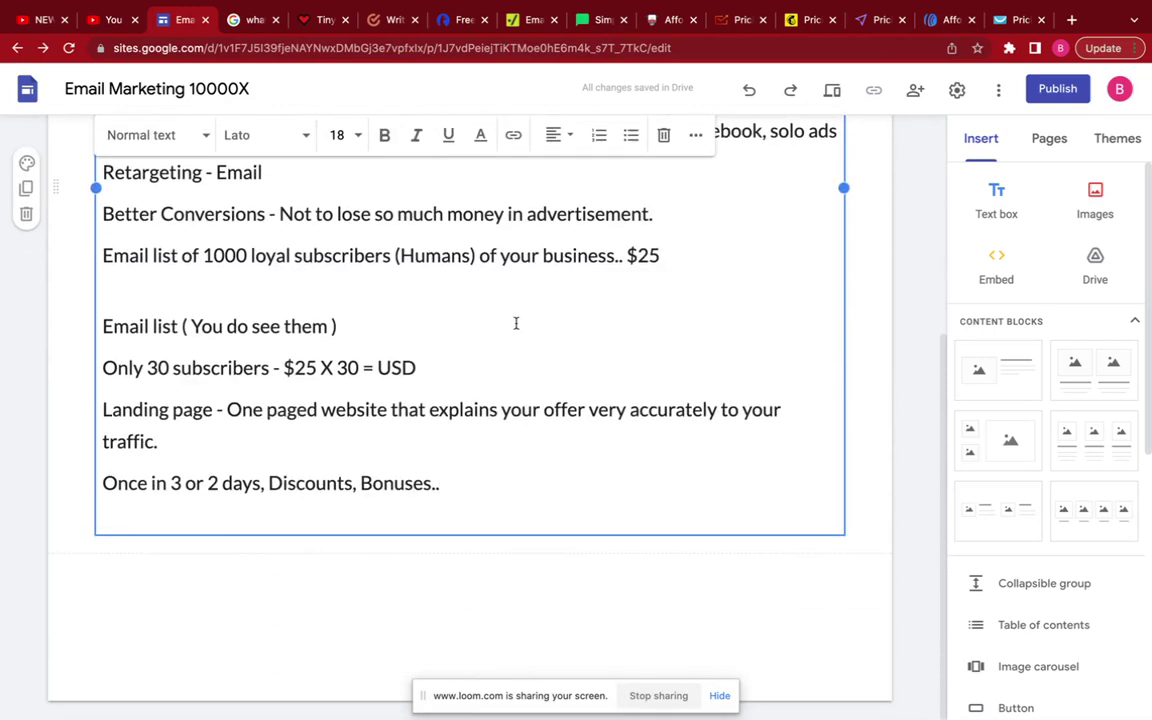
{"action": "left_click", "coordinate": [322, 21]}
{"action": "left_click", "coordinate": [252, 20]}
{"action": "left_click", "coordinate": [180, 20]}
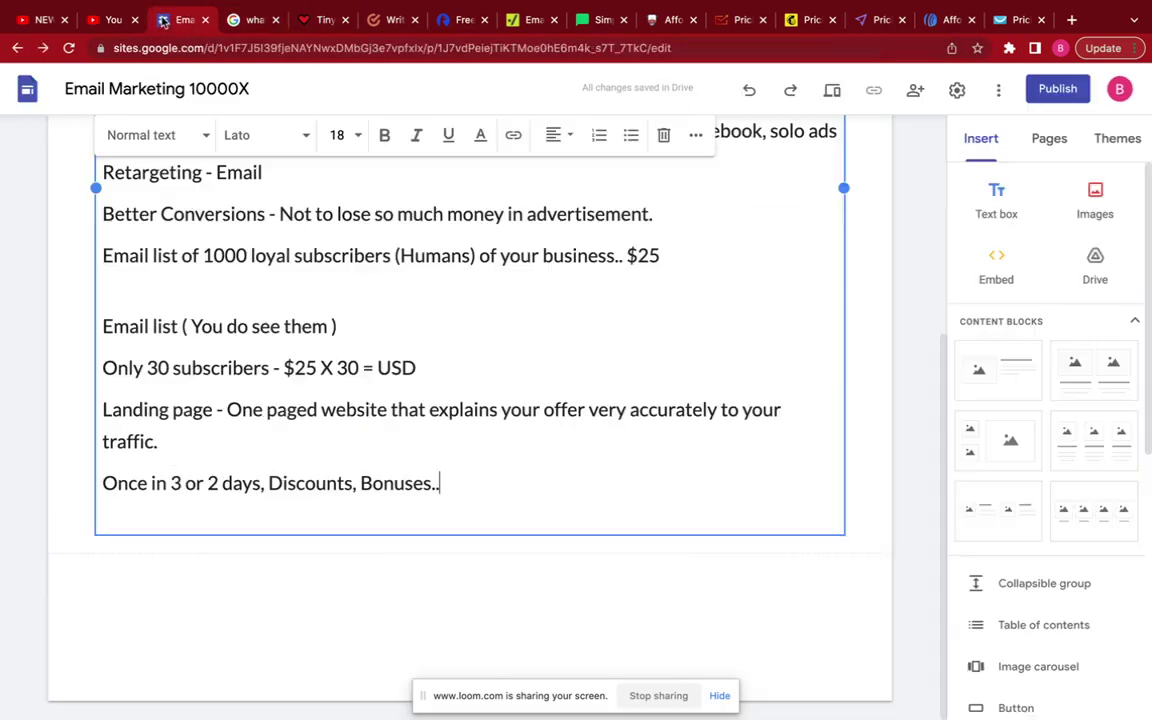
Add the note "Pricing, Customer support, easy to access, accuracy and efficiency." after a blank line below the discounts and bonuses line.
{"action": "key", "text": "Return"}
{"action": "key", "text": "Return"}
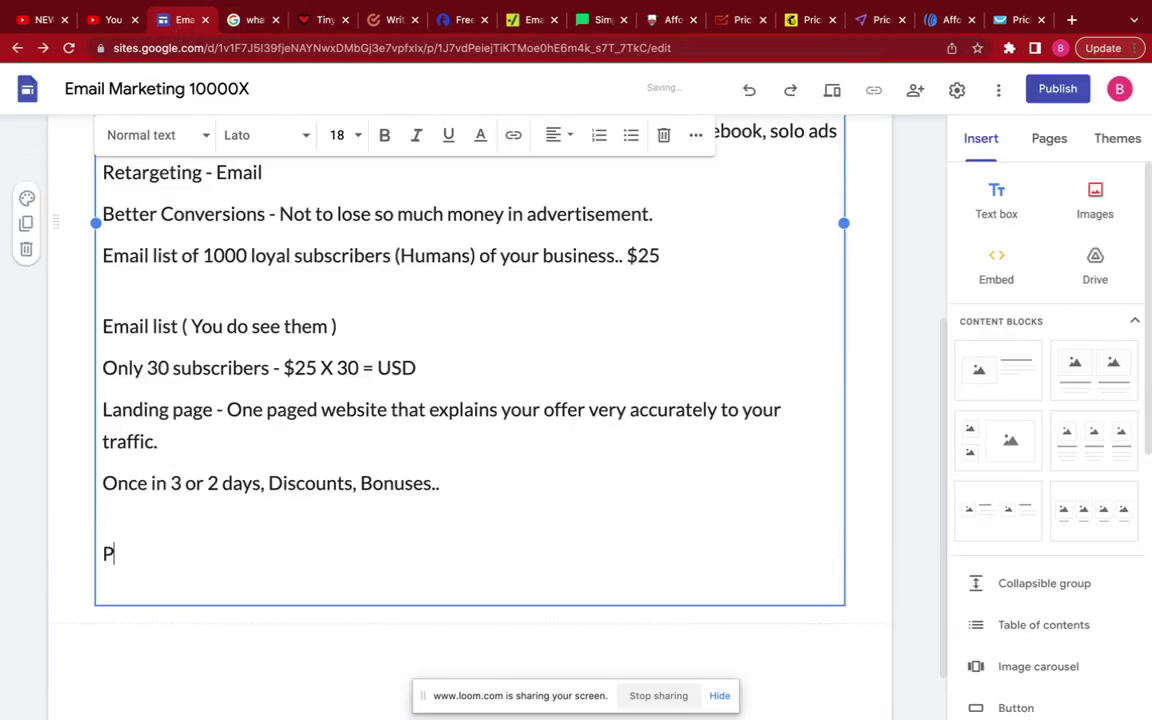
{"action": "type", "text": "Pricing, Customer supposrt"}
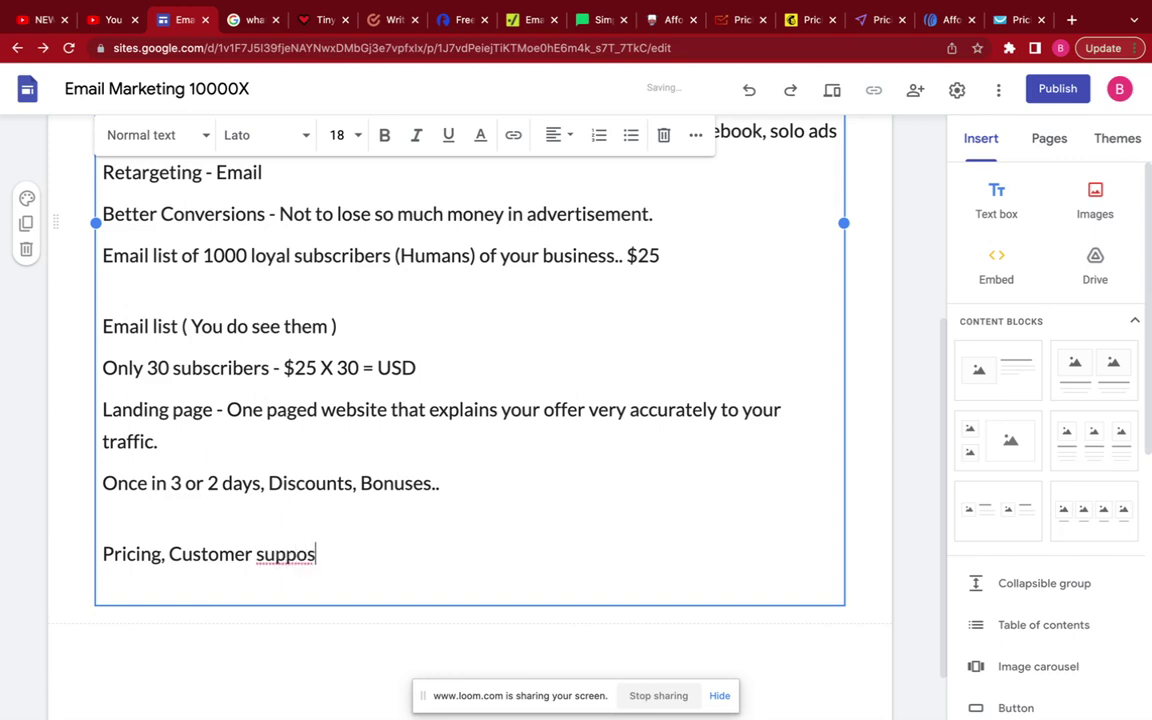
{"action": "key", "text": "BackSpace"}
{"action": "key", "text": "BackSpace"}
{"action": "key", "text": "BackSpace"}
{"action": "type", "text": "rt, easy "}
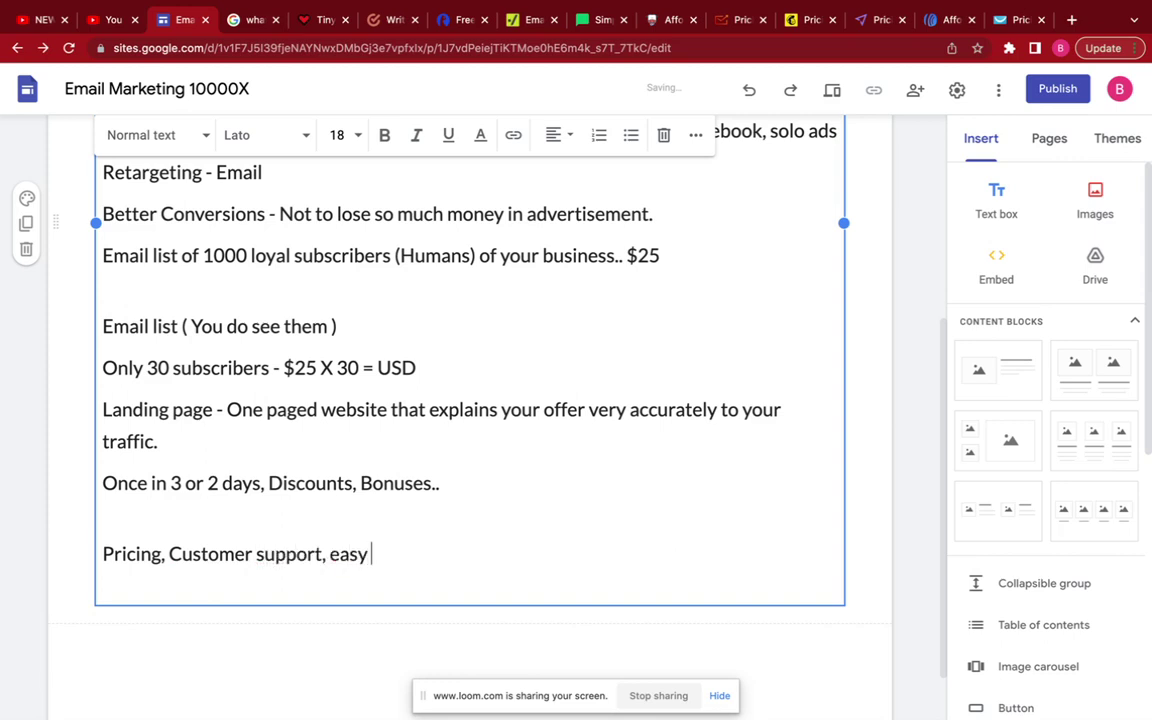
{"action": "type", "text": "to access"}
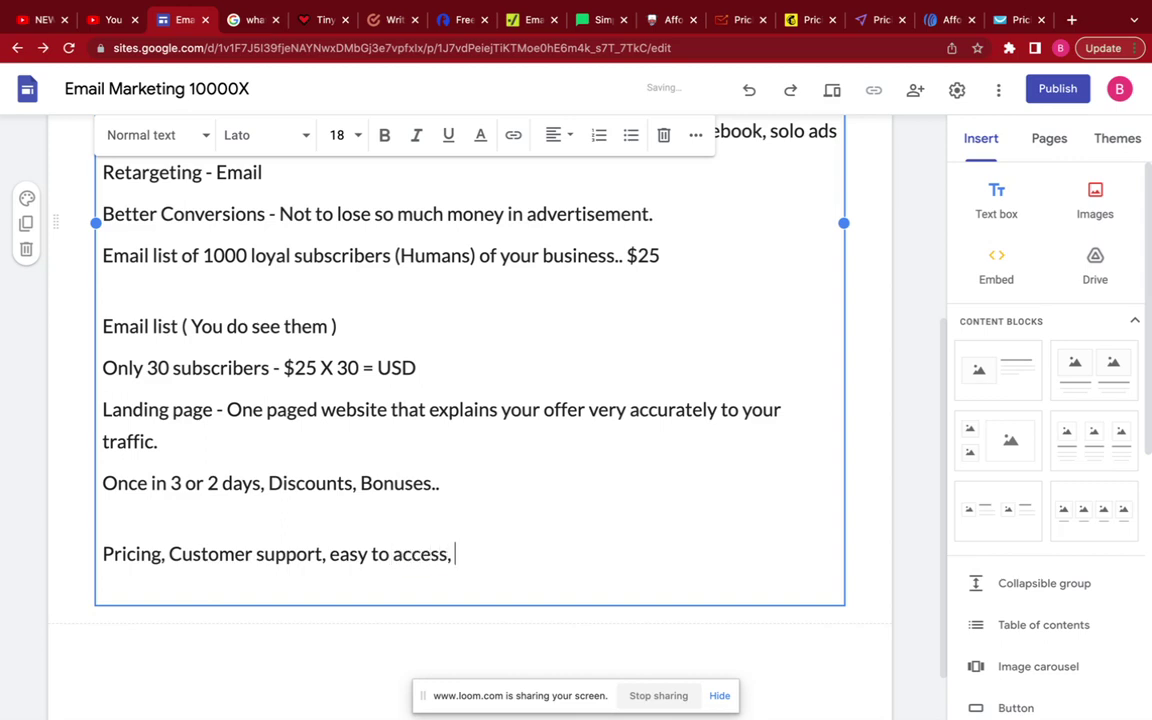
{"action": "type", "text": ", accuracy"}
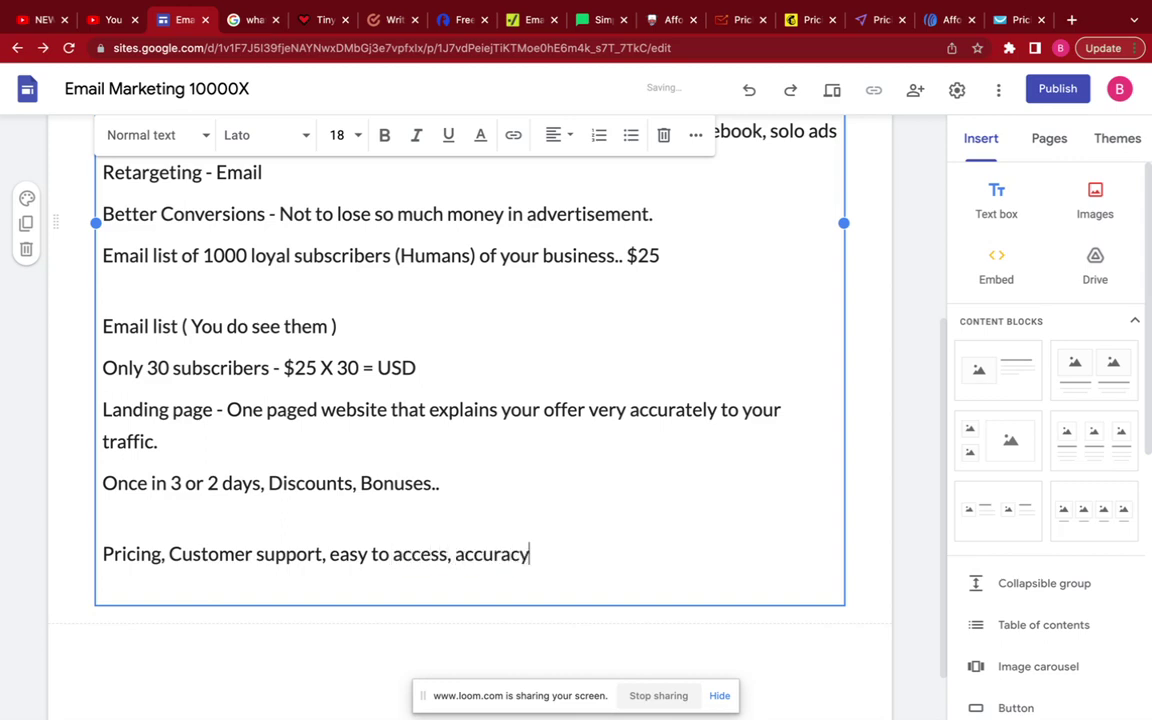
{"action": "type", "text": " and efficien"}
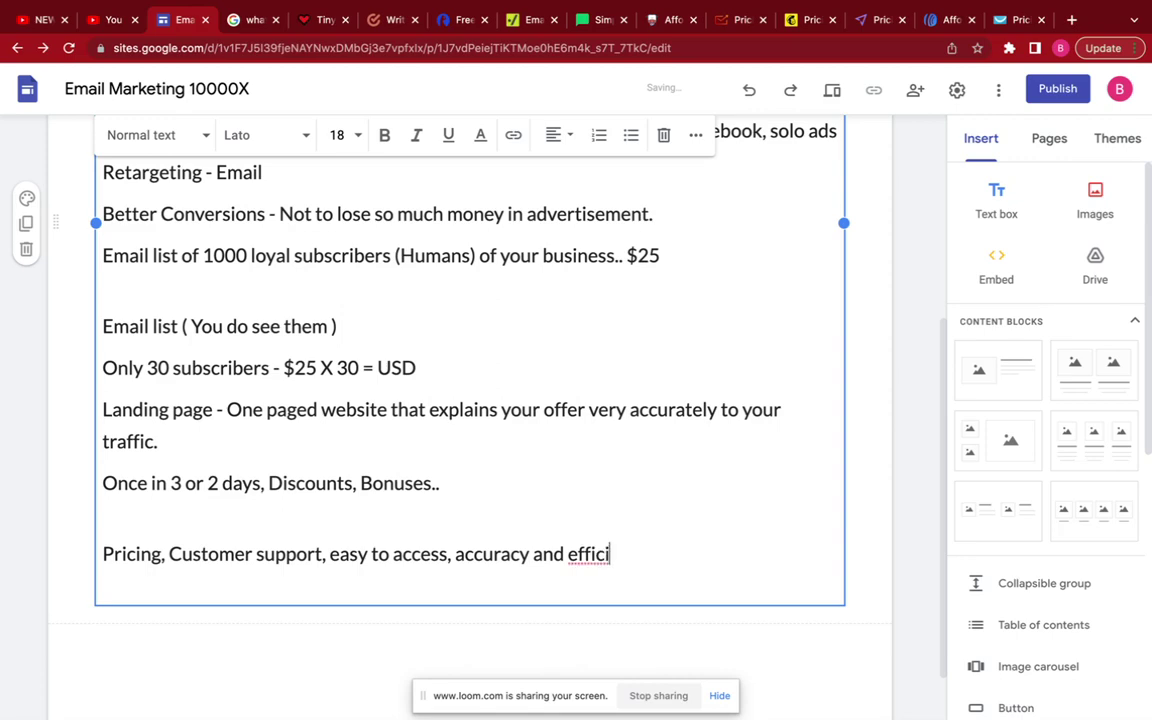
{"action": "type", "text": "cy."}
Revisit the TinyLetter home page and bring up the CoSchedule email subject line tester.
{"action": "left_click", "coordinate": [390, 19]}
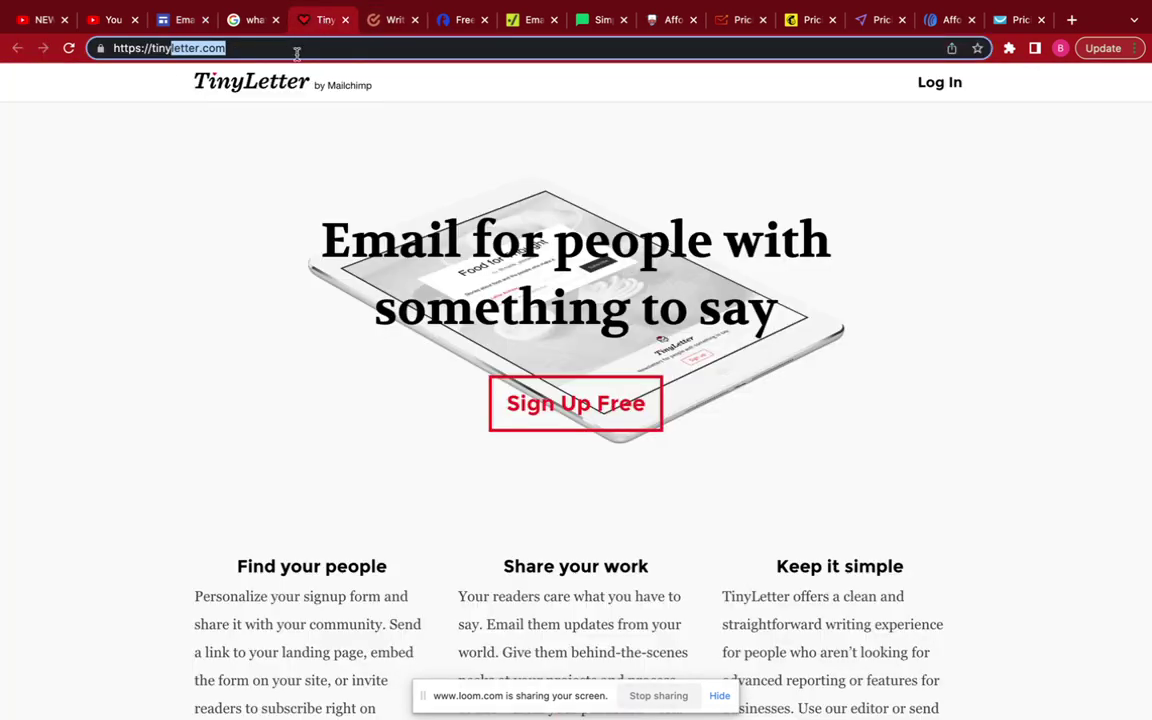
{"action": "left_click", "coordinate": [302, 18]}
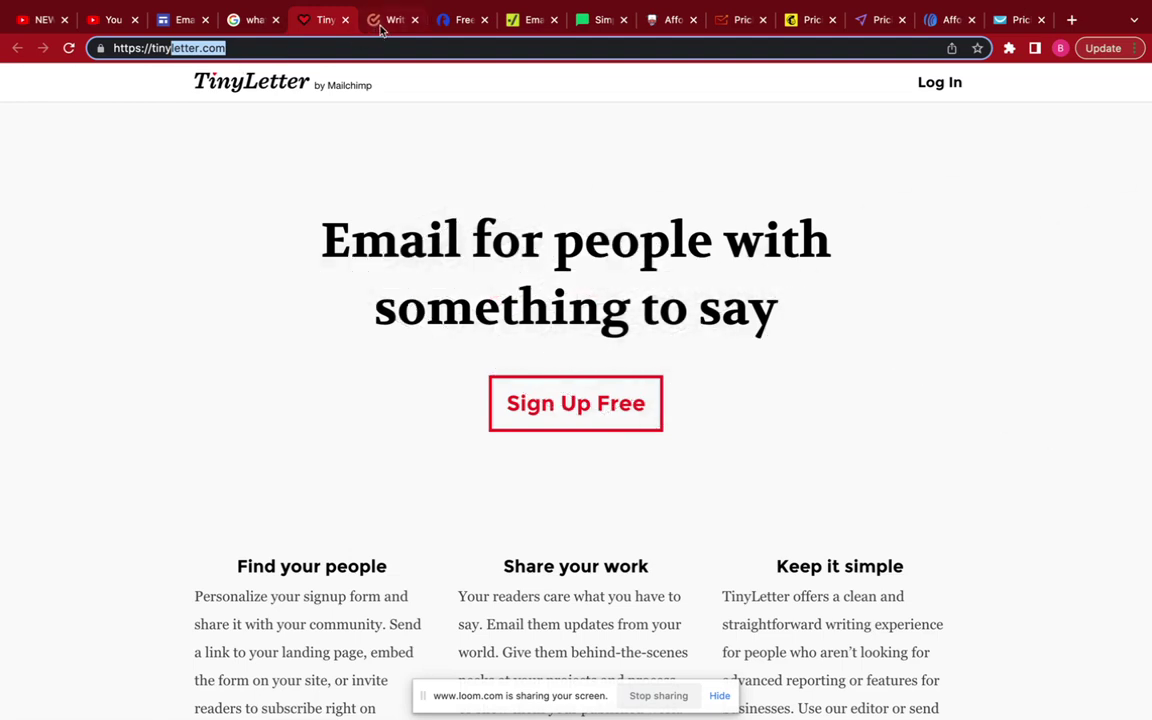
{"action": "left_click", "coordinate": [375, 20]}
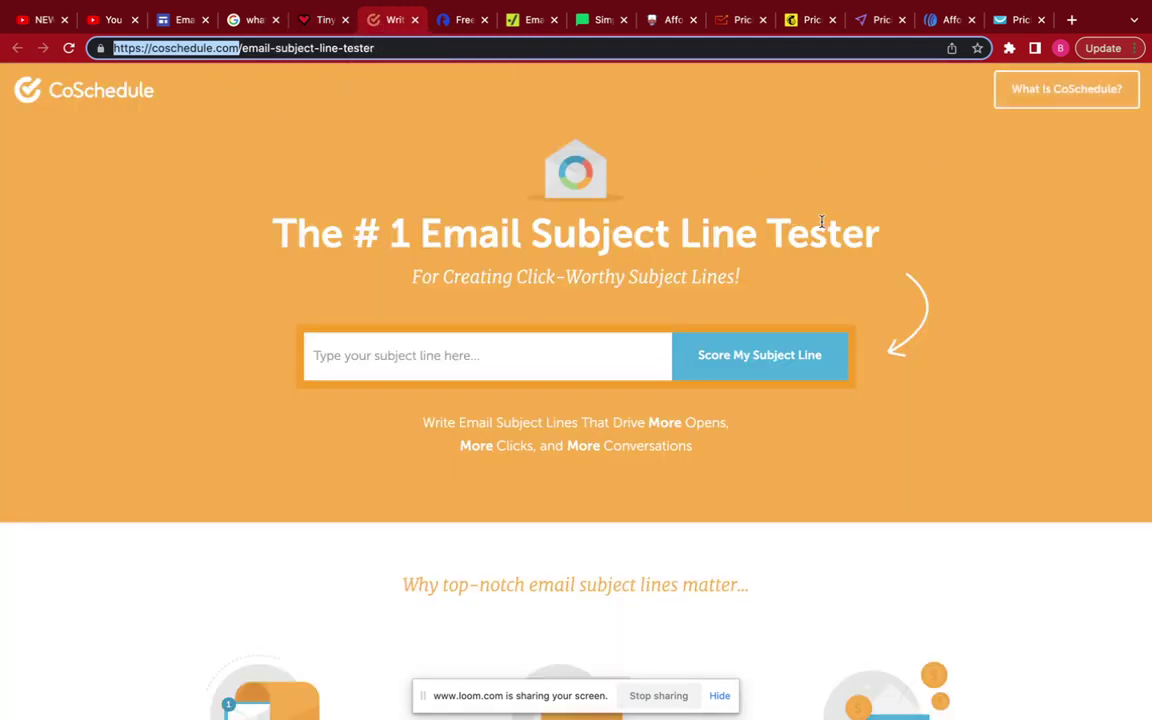
Glance at the TinyLetter, CoSchedule and Google results pages, and return to the Targeting line in the Google Sites notes.
{"action": "left_click", "coordinate": [295, 18]}
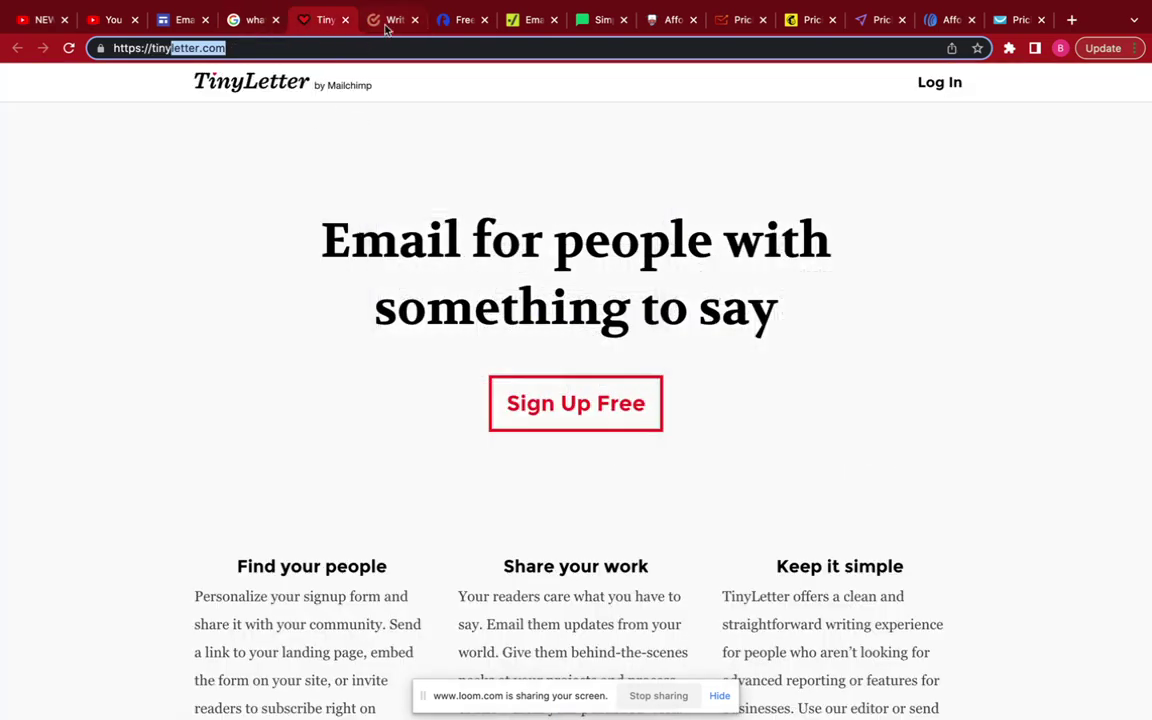
{"action": "left_click", "coordinate": [390, 20]}
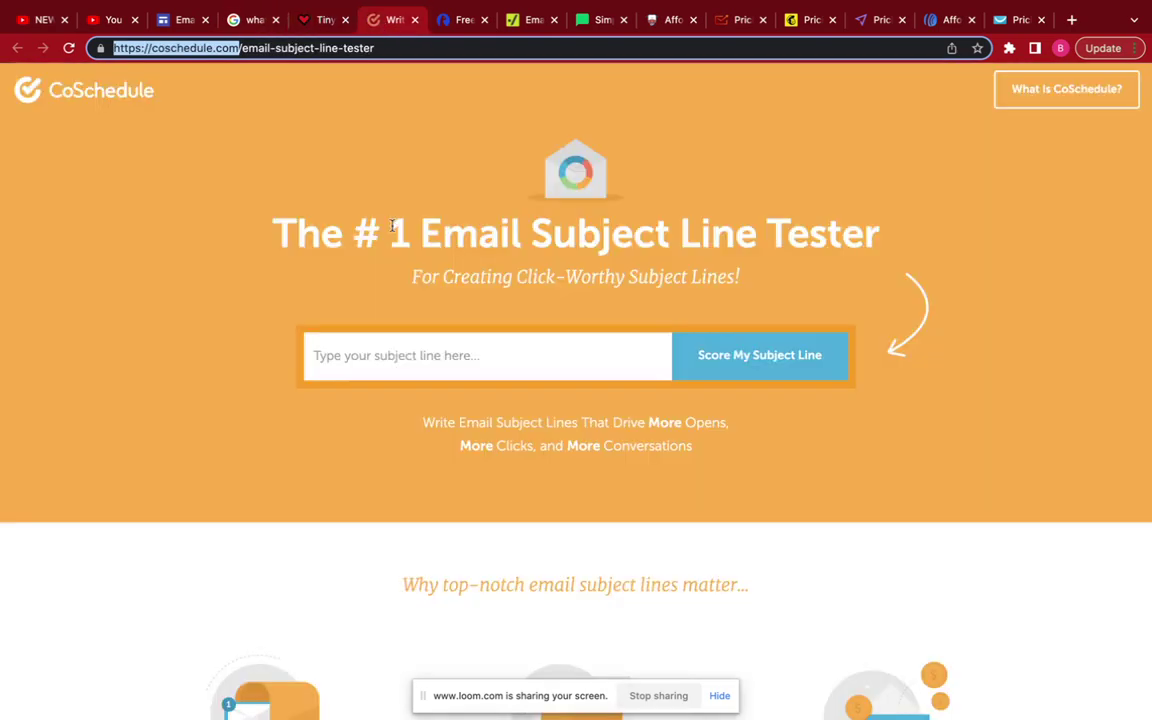
{"action": "left_click", "coordinate": [249, 20]}
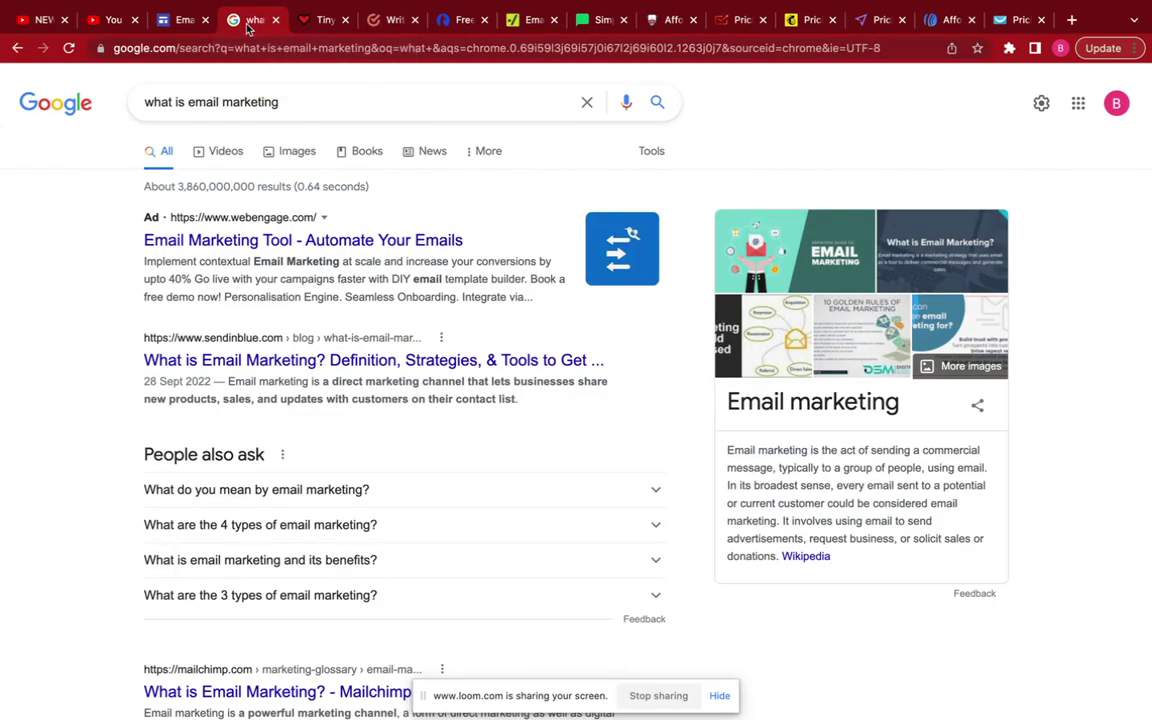
{"action": "left_click", "coordinate": [181, 27]}
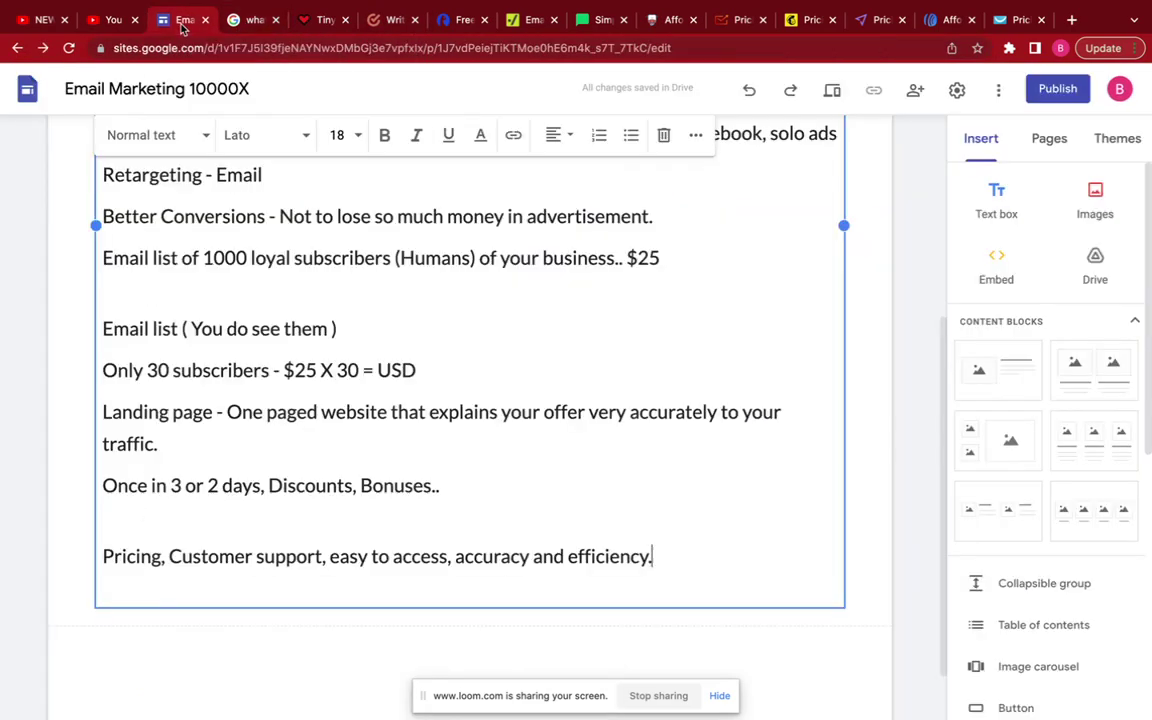
{"action": "scroll", "coordinate": [233, 277], "scroll_direction": "up", "scroll_amount": 4}
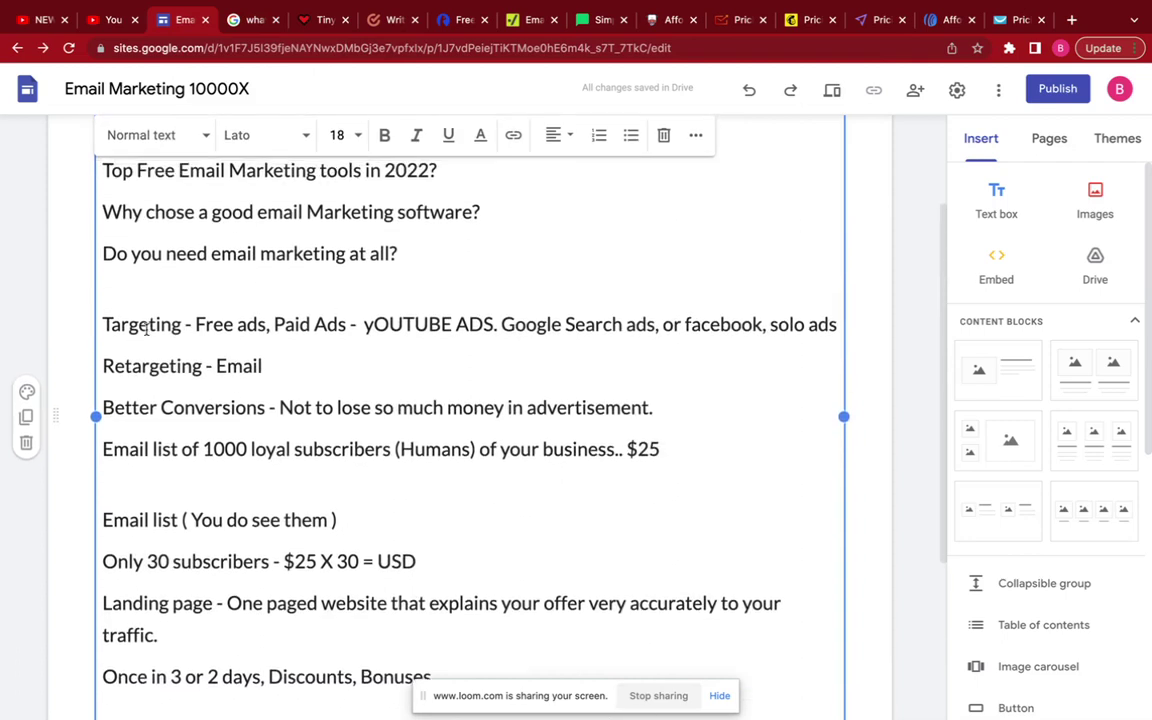
Split the Targeting line after "Free ads," so that the Paid Ads text starts below a blank line.
{"action": "left_click_drag", "start_coordinate": [127, 324], "coordinate": [267, 324]}
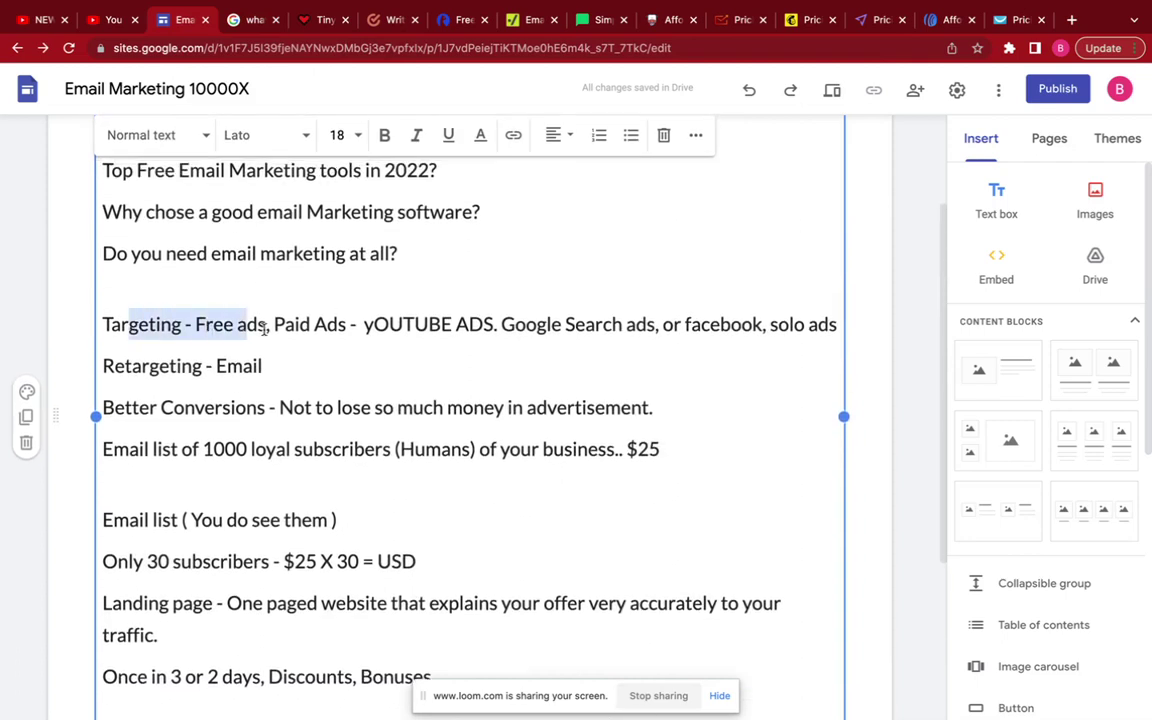
{"action": "left_click", "coordinate": [268, 324]}
{"action": "type", "text": ","}
{"action": "left_click_drag", "start_coordinate": [184, 324], "coordinate": [100, 324]}
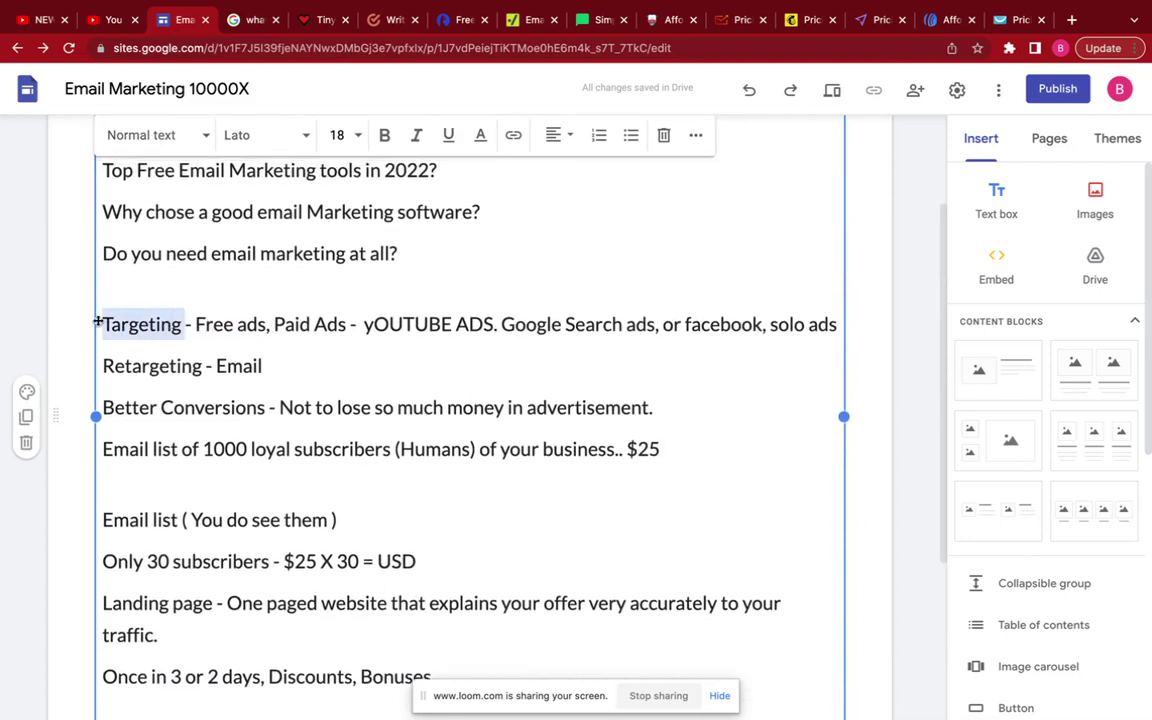
{"action": "left_click", "coordinate": [273, 324]}
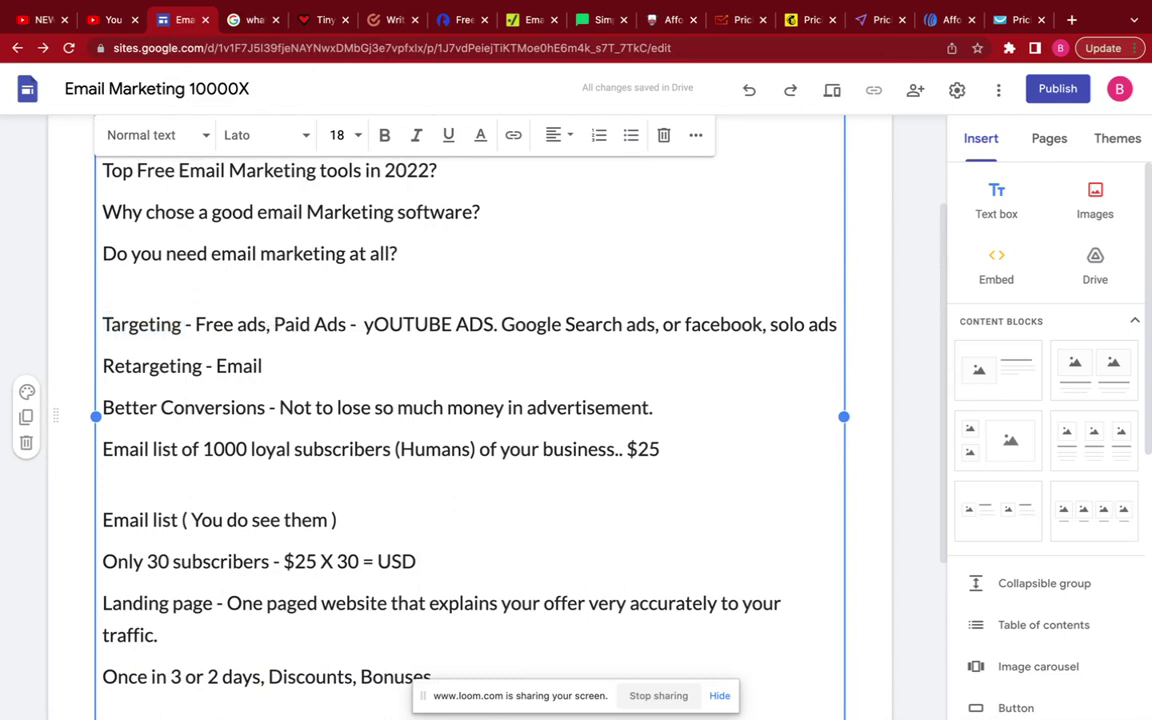
{"action": "key", "text": "Return"}
{"action": "key", "text": "Return"}
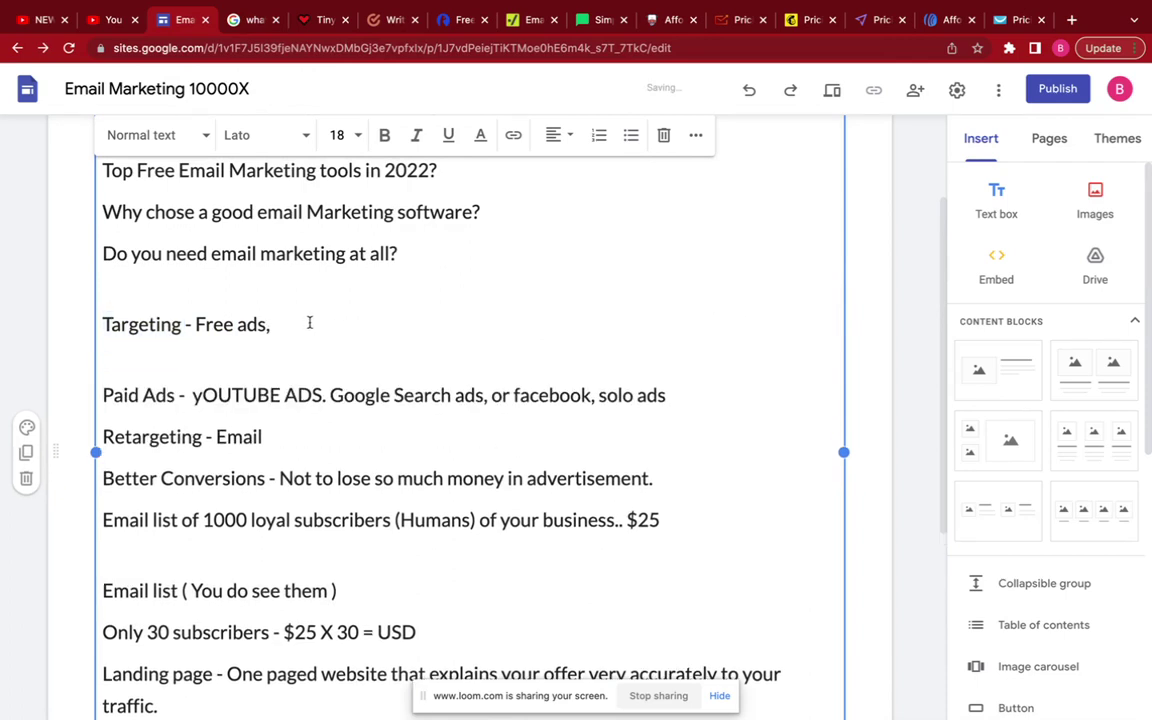
Replace "ads," in the Targeting line with "Traffic - Facebook".
{"action": "type", "text": "-"}
{"action": "key", "text": "BackSpace"}
{"action": "key", "text": "BackSpace"}
{"action": "key", "text": "BackSpace"}
{"action": "key", "text": "BackSpace"}
{"action": "key", "text": "BackSpace"}
{"action": "key", "text": "BackSpace"}
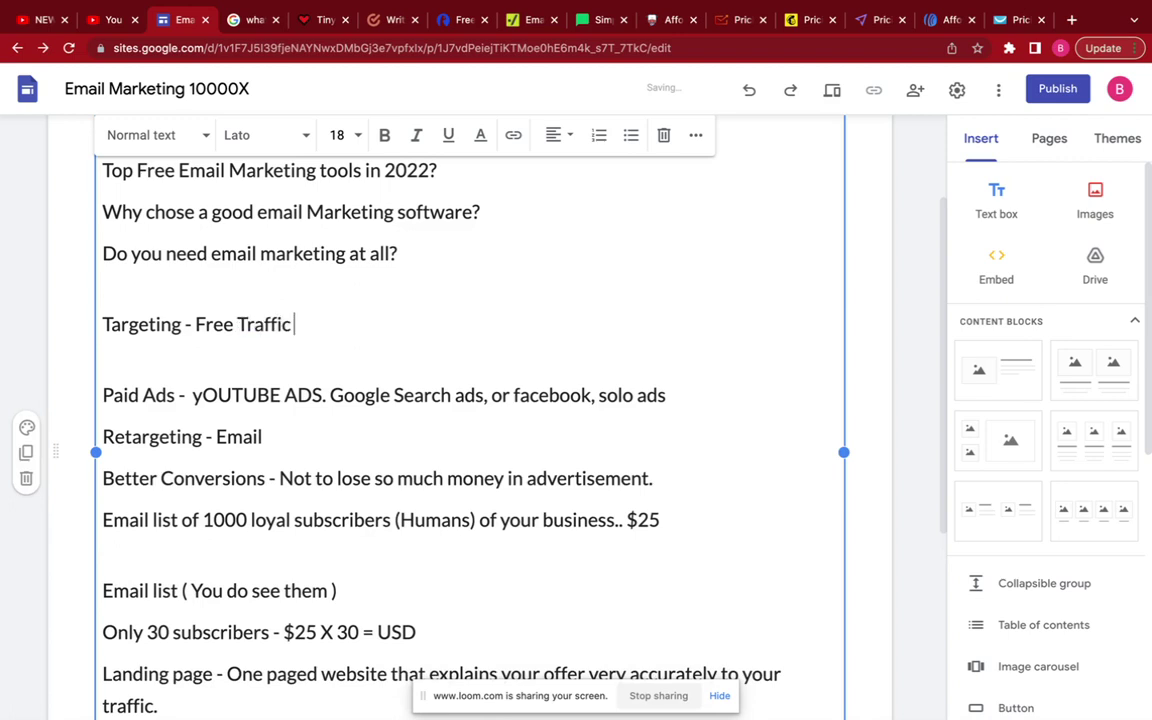
{"action": "type", "text": "Facebbok"}
{"action": "key", "text": "BackSpace"}
{"action": "key", "text": "BackSpace"}
{"action": "key", "text": "BackSpace"}
{"action": "type", "text": "ok"}
{"action": "key", "text": "BackSpace"}
{"action": "type", "text": "ok"}
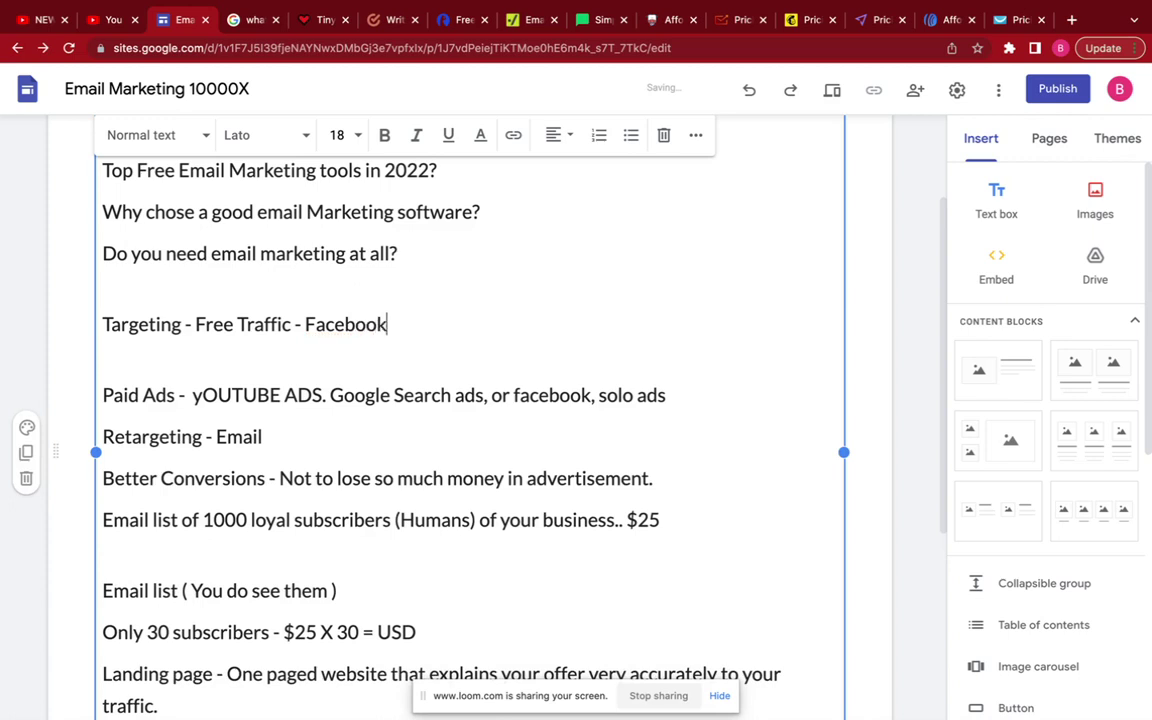
Extend the Targeting line with "pages, facebook post, sharing to facebook groups etc.".
{"action": "type", "text": " pages, fac"}
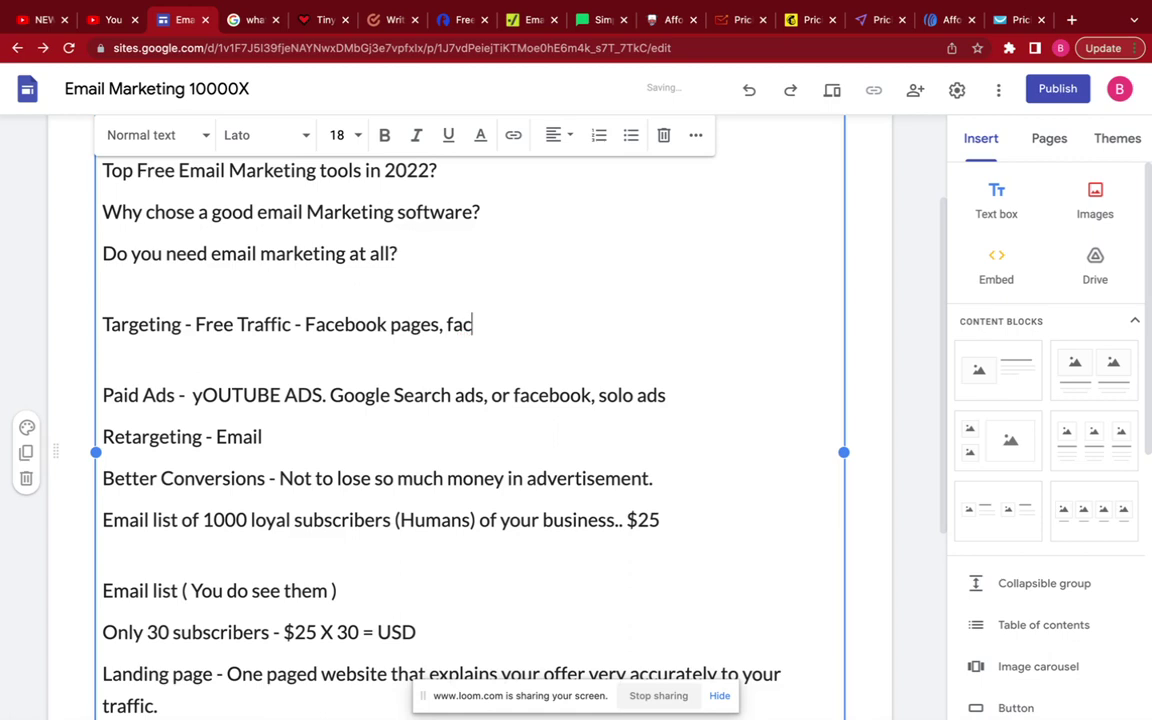
{"action": "type", "text": "ebook post, sharing "}
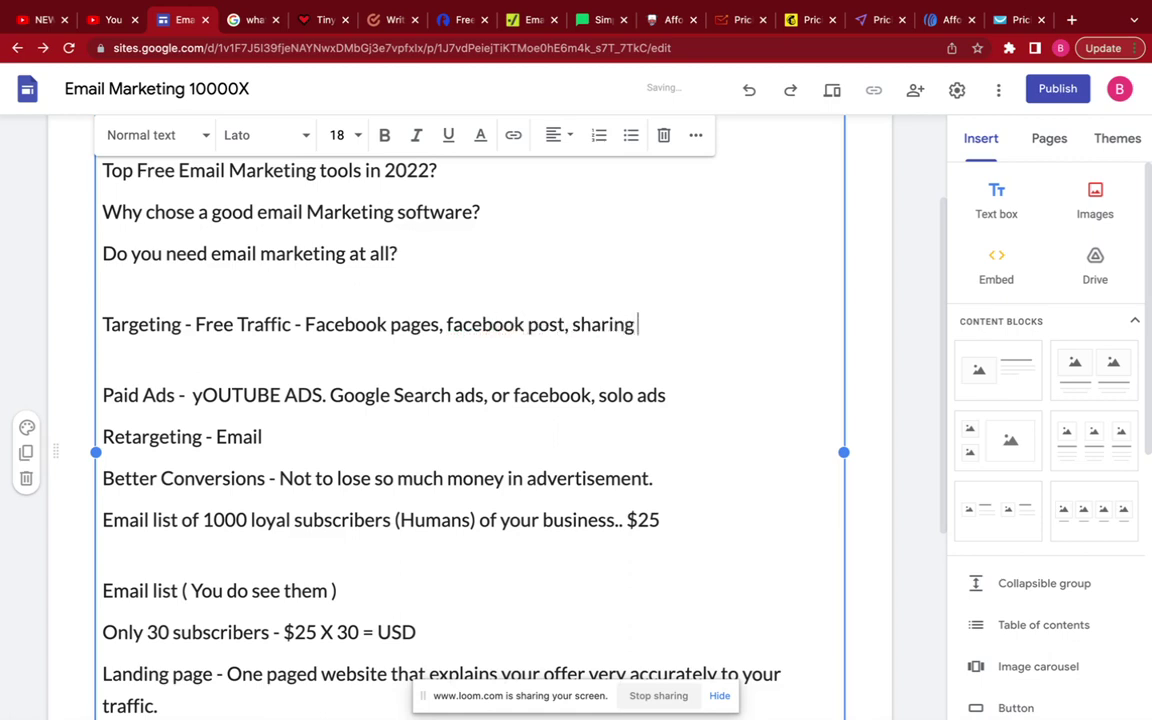
{"action": "type", "text": "to facebook g"}
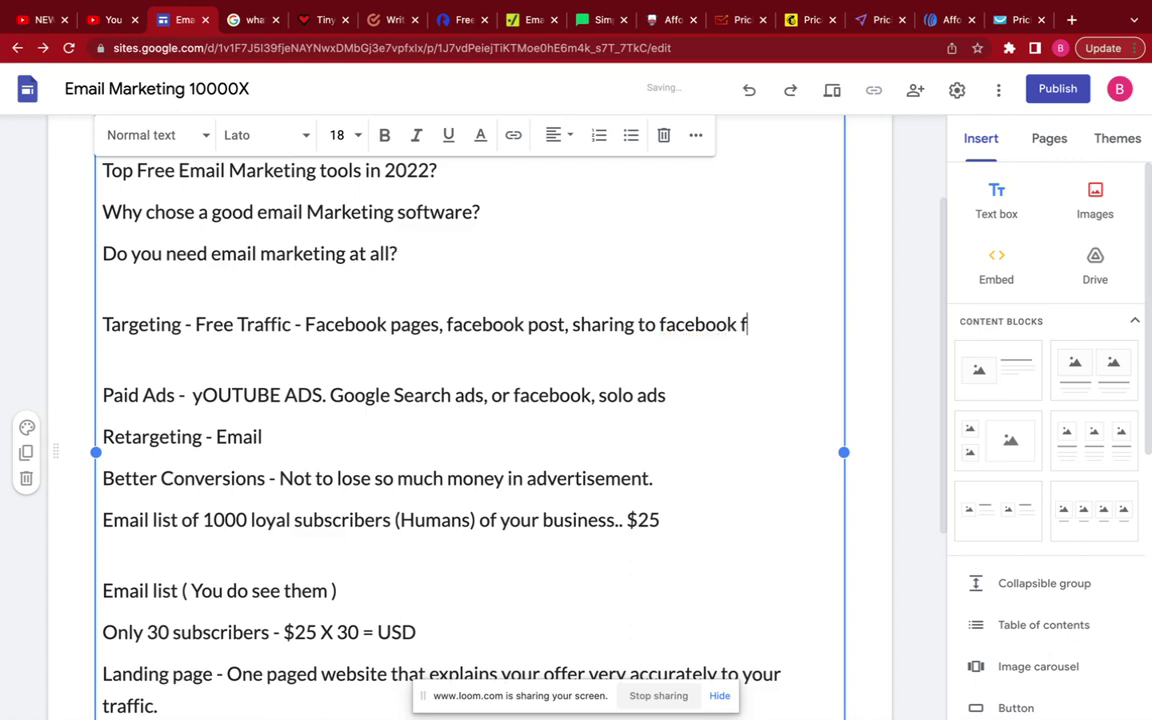
{"action": "type", "text": "roups etc"}
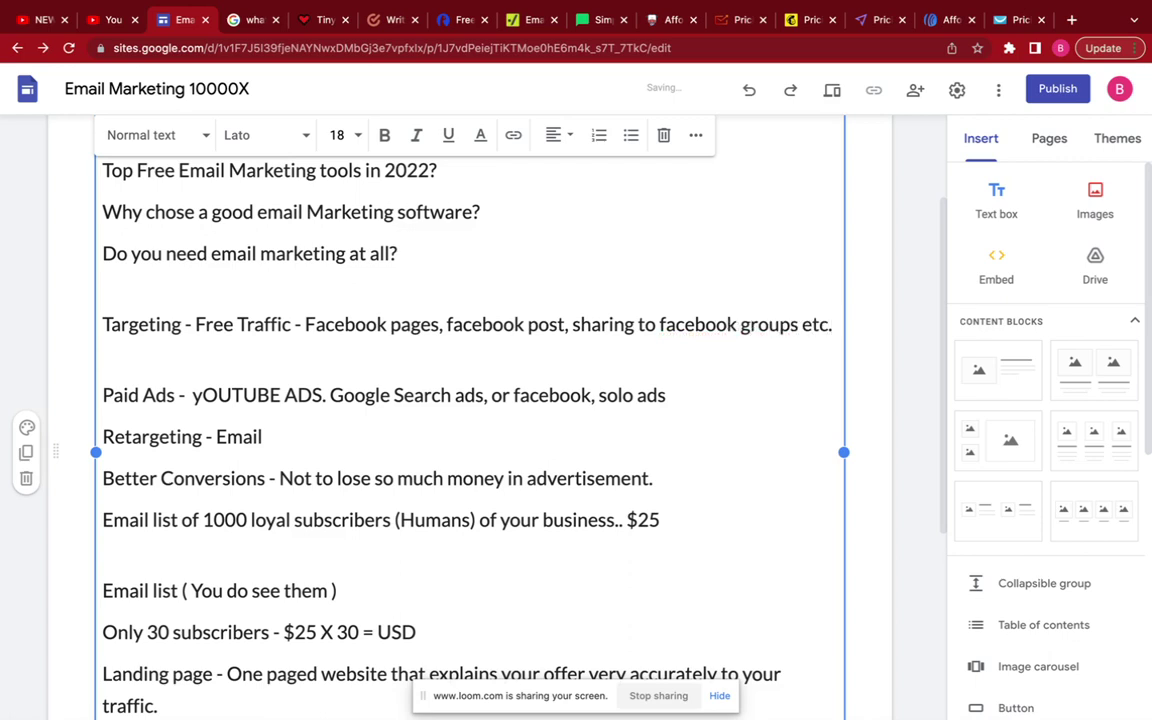
{"action": "type", "text": "."}
Highlight "Targeting - Free Traffic" and add "Instagram, Youtube, reddit etc" on the line below the Facebook sources.
{"action": "left_click_drag", "start_coordinate": [183, 327], "coordinate": [150, 328]}
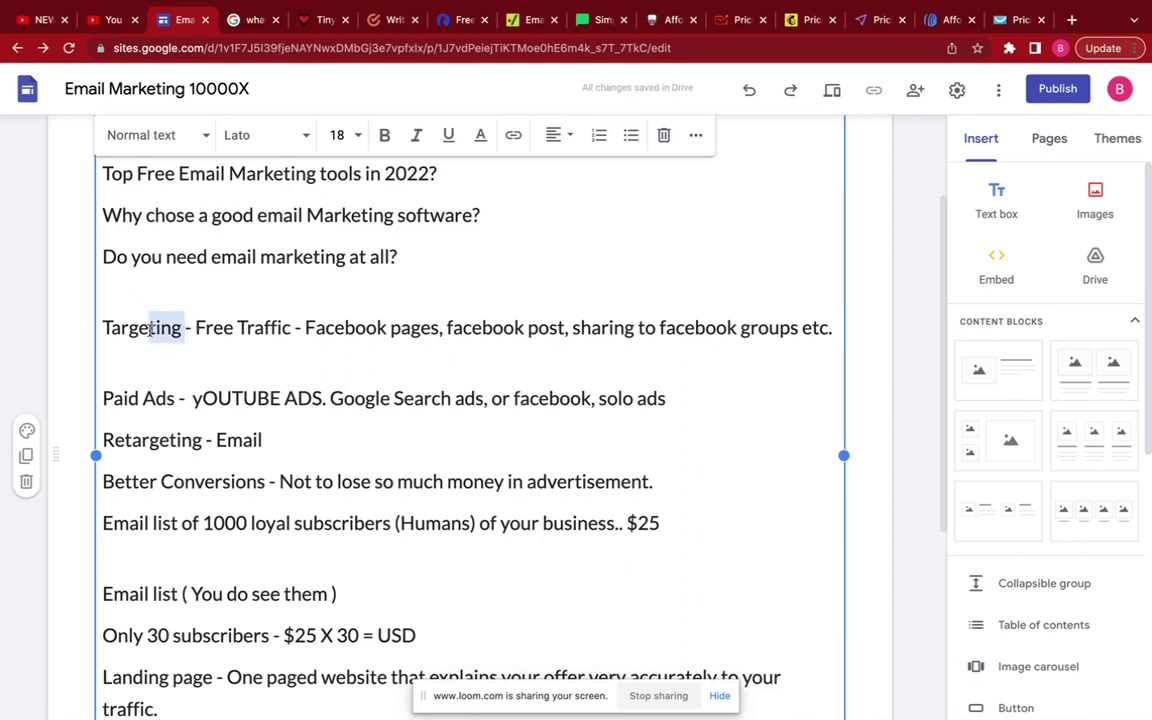
{"action": "left_click", "coordinate": [178, 330]}
{"action": "left_click_drag", "start_coordinate": [291, 327], "coordinate": [96, 337]}
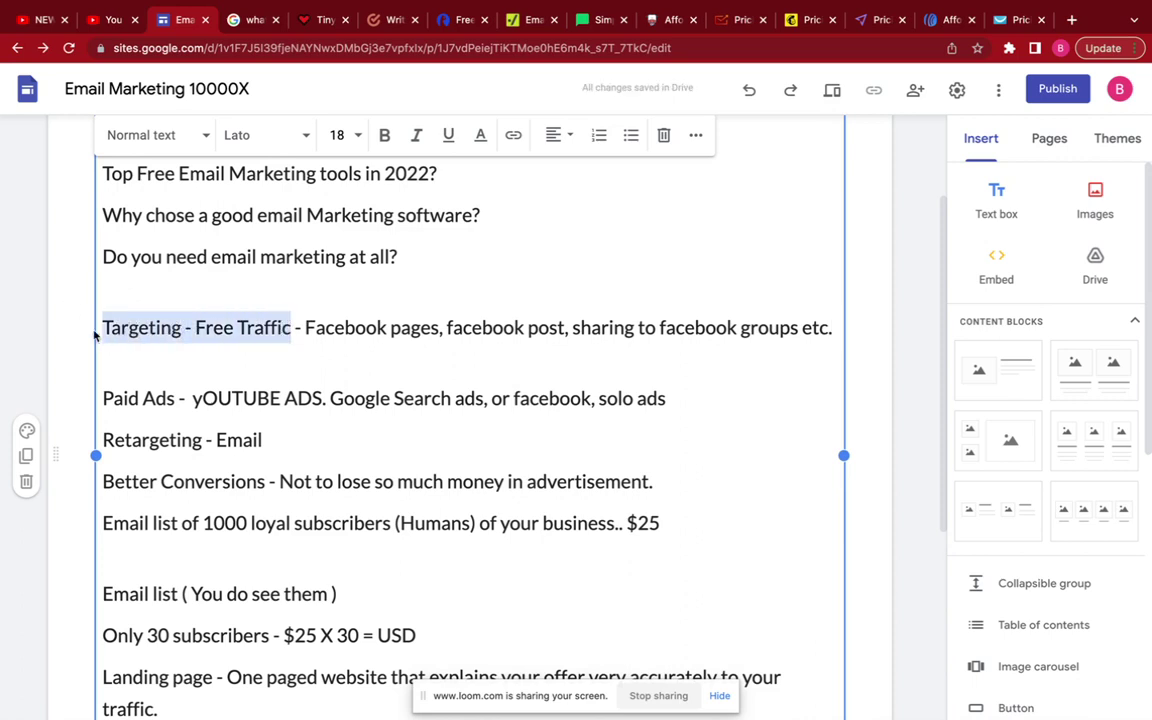
{"action": "left_click", "coordinate": [529, 330]}
{"action": "left_click_drag", "start_coordinate": [316, 330], "coordinate": [353, 340]}
{"action": "left_click", "coordinate": [283, 345]}
{"action": "type", "text": "Instag"}
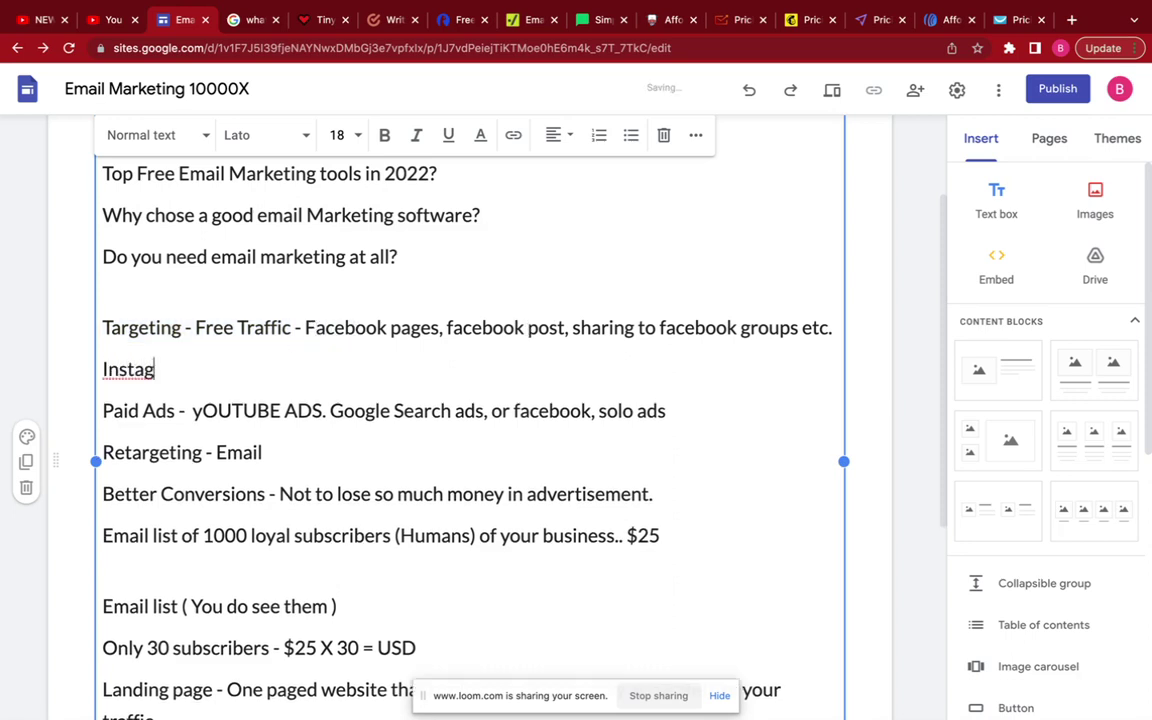
{"action": "type", "text": "ran"}
{"action": "type", "text": "m, Yut"}
{"action": "key", "text": "BackSpace"}
{"action": "key", "text": "BackSpace"}
{"action": "type", "text": "outube, reddit etc"}
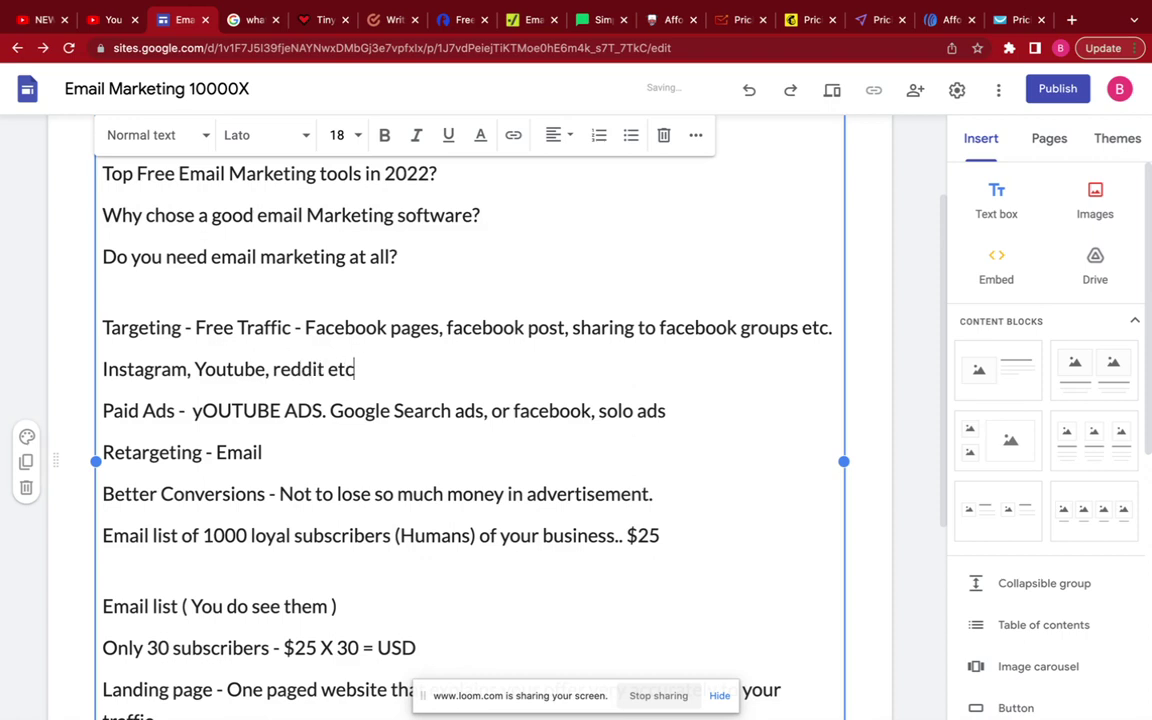
Highlight the free traffic notes and insert a blank line between the Instagram line and the Paid Ads line.
{"action": "scroll", "coordinate": [496, 378], "scroll_direction": "up", "scroll_amount": 1}
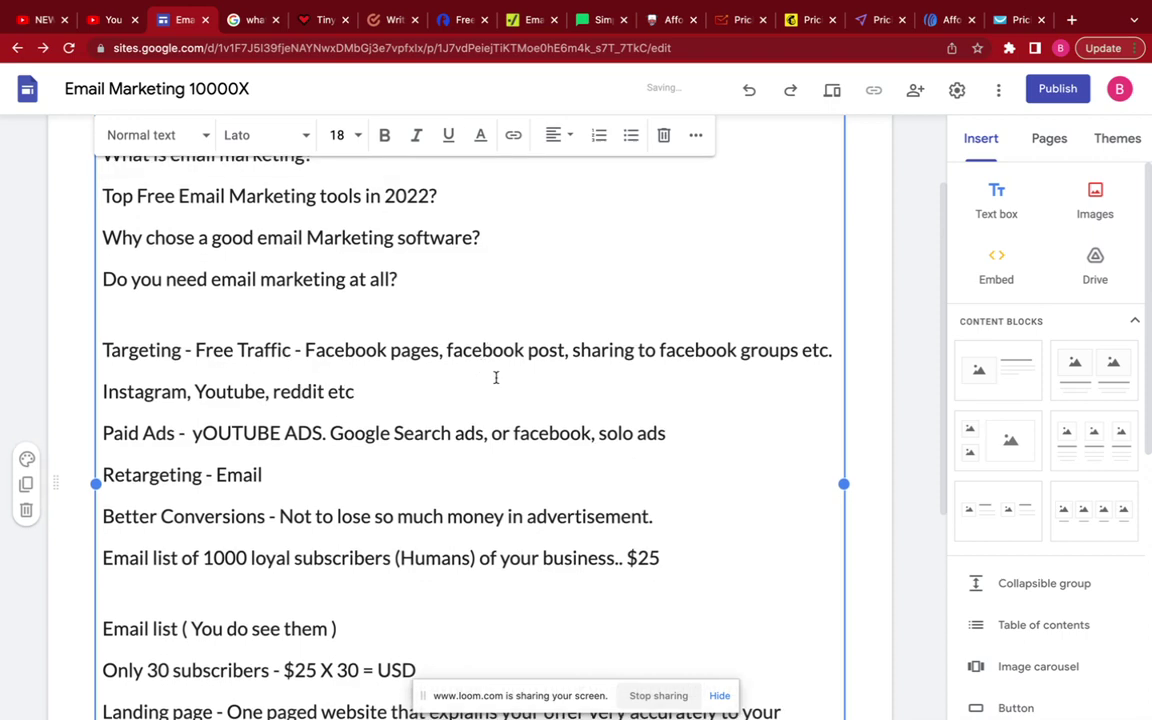
{"action": "left_click_drag", "start_coordinate": [417, 396], "coordinate": [100, 348]}
{"action": "left_click", "coordinate": [168, 355]}
{"action": "left_click_drag", "start_coordinate": [194, 355], "coordinate": [291, 352]}
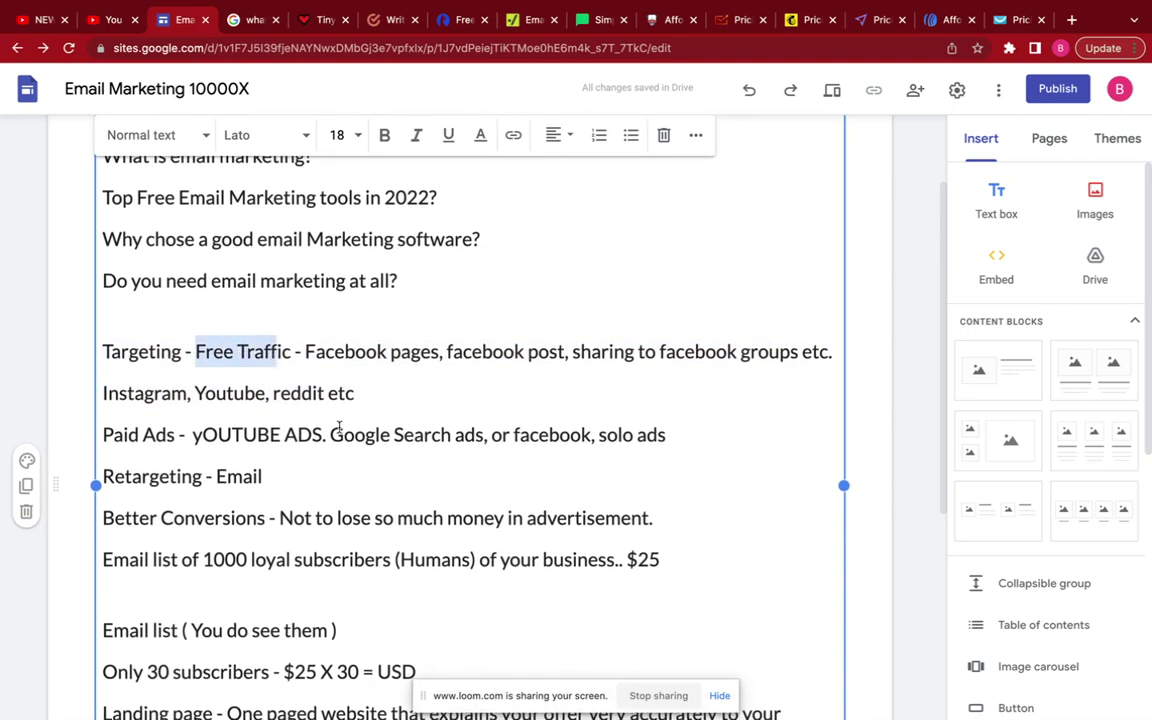
{"action": "left_click", "coordinate": [387, 404]}
{"action": "key", "text": "Return"}
Highlight the paid and free traffic sources, add a blank line below "Retargeting - Email" and highlight "Better Conversions".
{"action": "scroll", "coordinate": [386, 403], "scroll_direction": "down", "scroll_amount": 3}
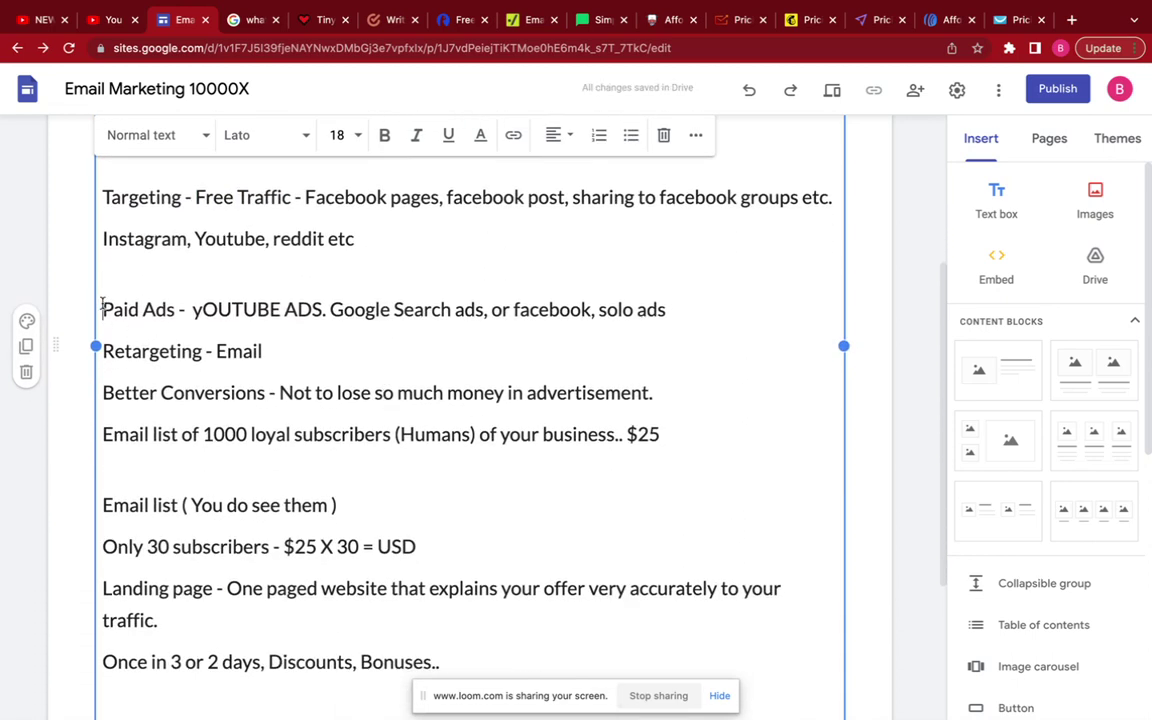
{"action": "left_click_drag", "start_coordinate": [102, 308], "coordinate": [174, 312]}
{"action": "left_click_drag", "start_coordinate": [244, 312], "coordinate": [296, 312]}
{"action": "left_click", "coordinate": [461, 309]}
{"action": "left_click_drag", "start_coordinate": [280, 240], "coordinate": [325, 242]}
{"action": "left_click", "coordinate": [187, 241]}
{"action": "left_click_drag", "start_coordinate": [187, 241], "coordinate": [161, 245]}
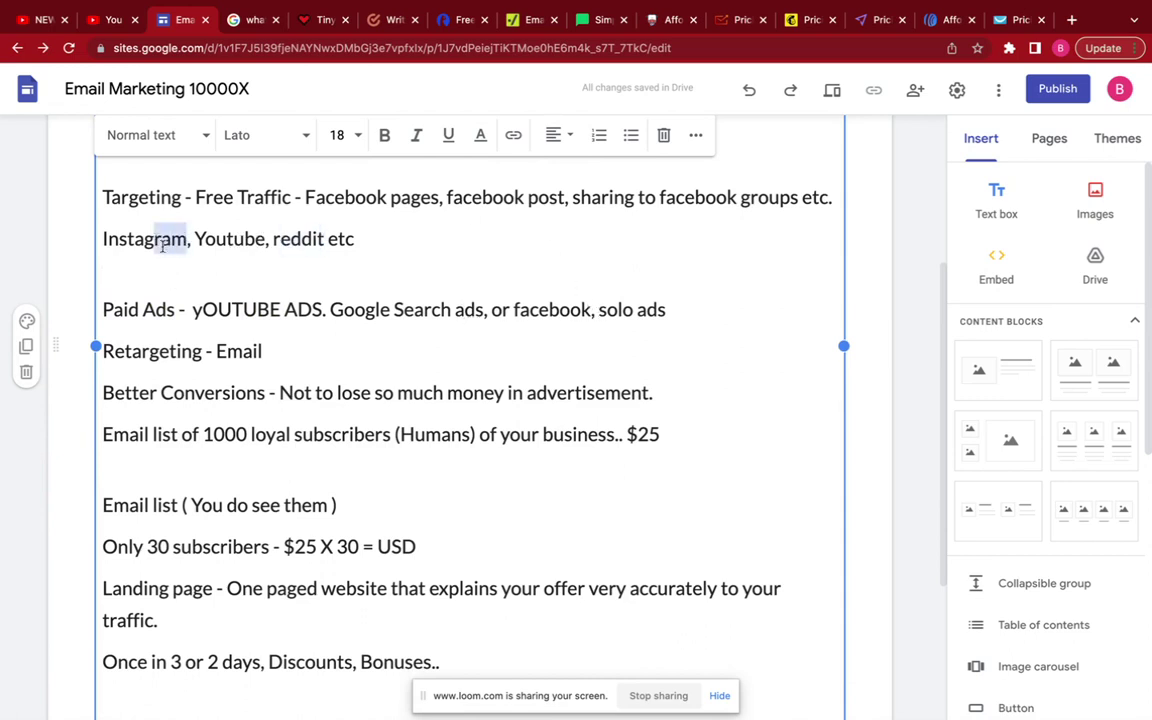
{"action": "left_click", "coordinate": [272, 353]}
{"action": "key", "text": "Return"}
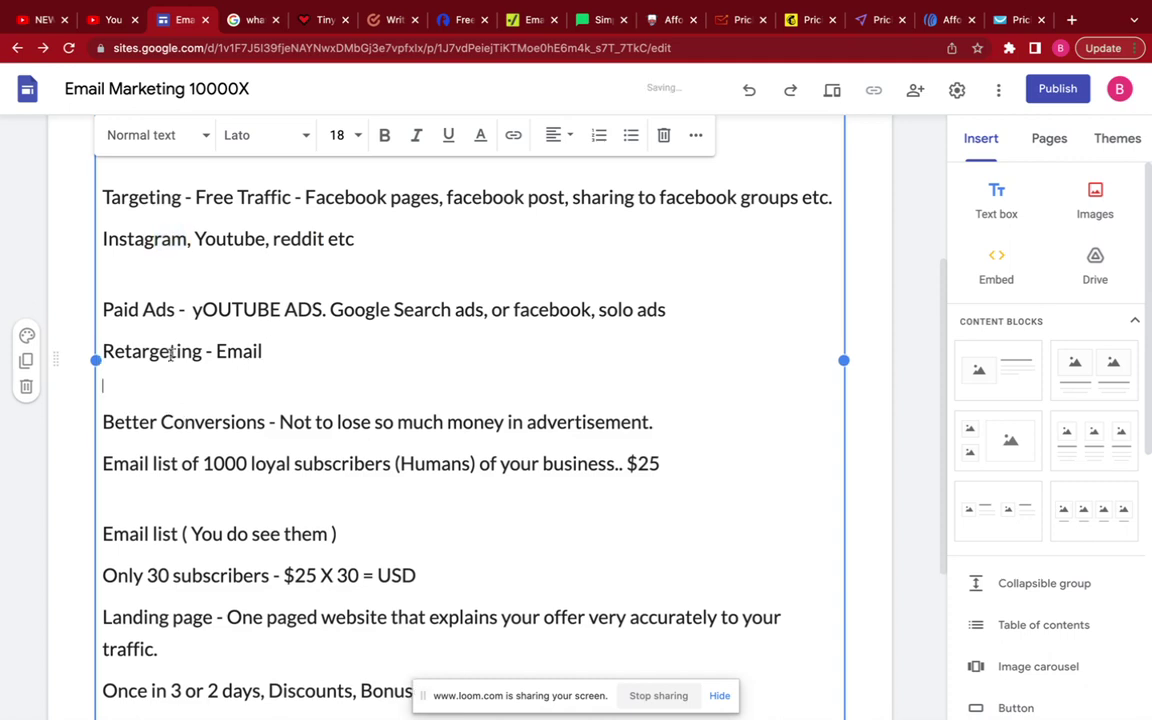
{"action": "left_click_drag", "start_coordinate": [106, 425], "coordinate": [270, 425]}
{"action": "scroll", "coordinate": [270, 424], "scroll_direction": "down", "scroll_amount": 2}
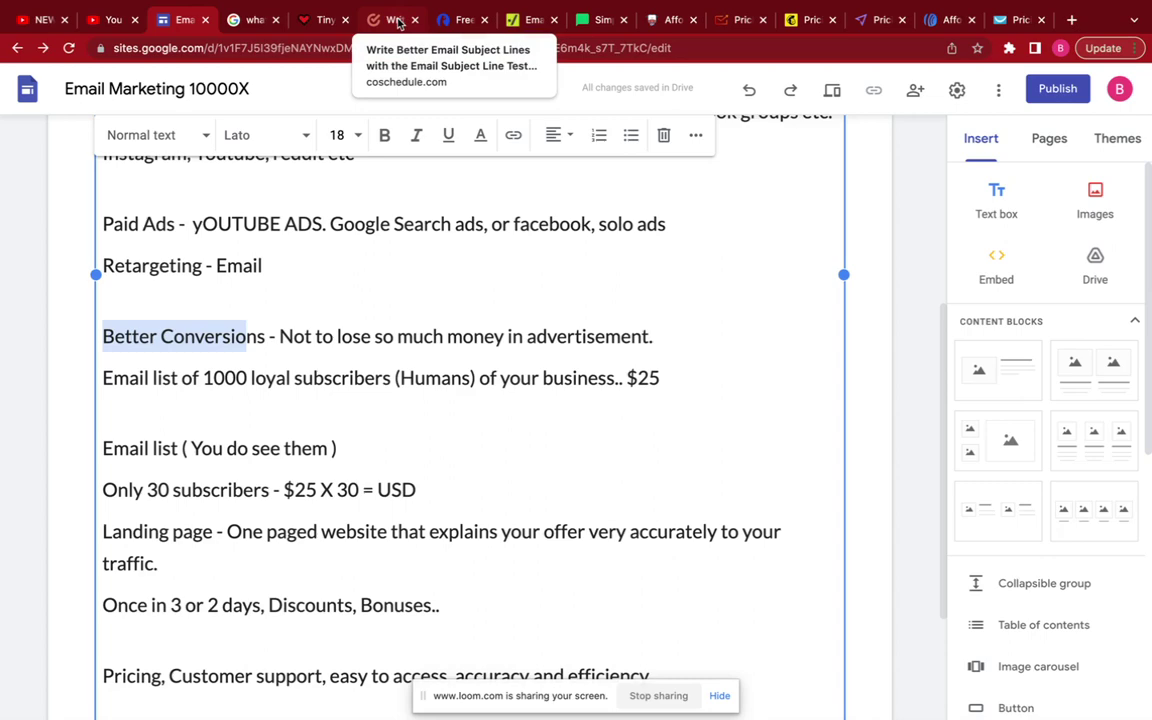
Switch past CoSchedule to the MailGenius page, highlight its address and dismiss the chat prompt.
{"action": "left_click", "coordinate": [398, 22]}
{"action": "left_click", "coordinate": [455, 20]}
{"action": "left_click_drag", "start_coordinate": [208, 47], "coordinate": [103, 48]}
{"action": "scroll", "coordinate": [386, 160], "scroll_direction": "down", "scroll_amount": 5}
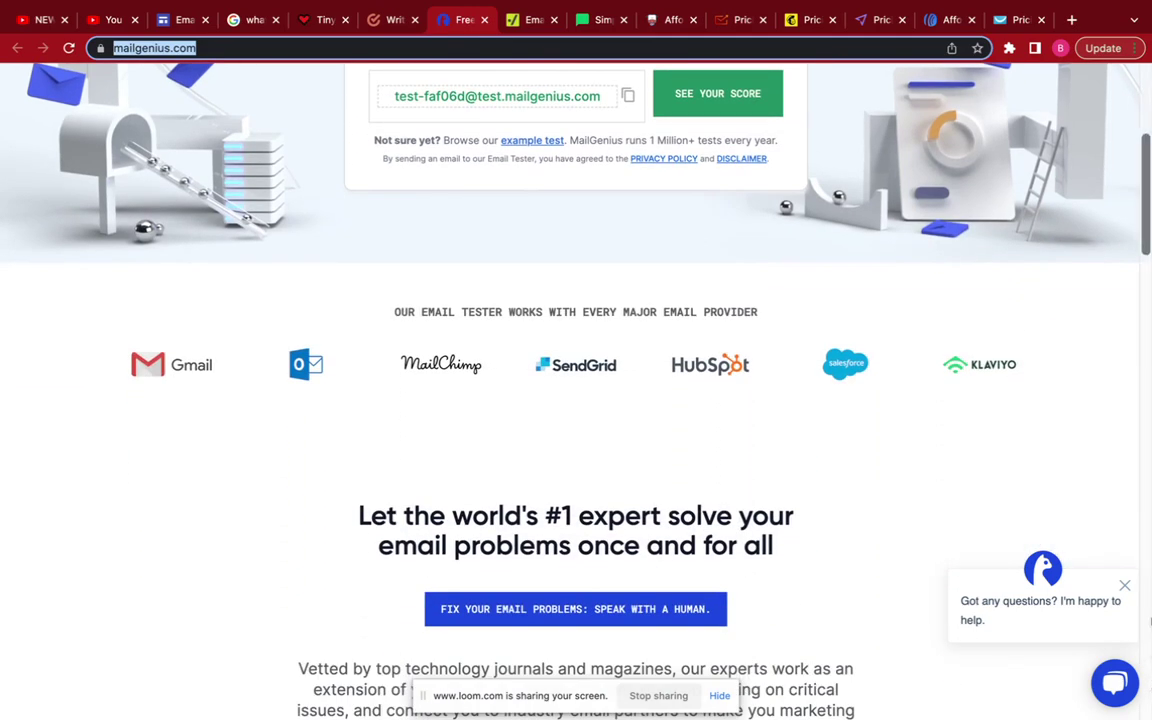
{"action": "left_click", "coordinate": [1010, 550]}
Review the MailGenius page from the consulting offer through the testimonials and return to its beginning.
{"action": "scroll", "coordinate": [883, 515], "scroll_direction": "down", "scroll_amount": 2}
{"action": "scroll", "coordinate": [883, 515], "scroll_direction": "down", "scroll_amount": 10}
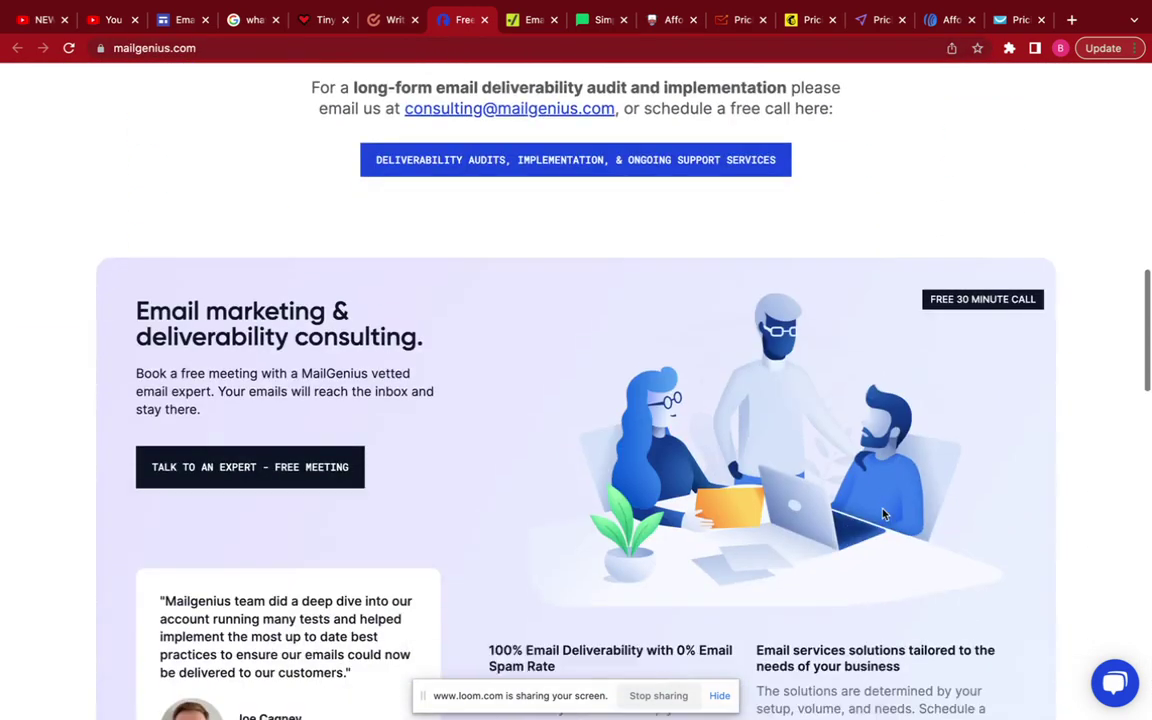
{"action": "scroll", "coordinate": [883, 515], "scroll_direction": "up", "scroll_amount": 3}
{"action": "scroll", "coordinate": [883, 515], "scroll_direction": "down", "scroll_amount": 2}
{"action": "scroll", "coordinate": [883, 515], "scroll_direction": "down", "scroll_amount": 3}
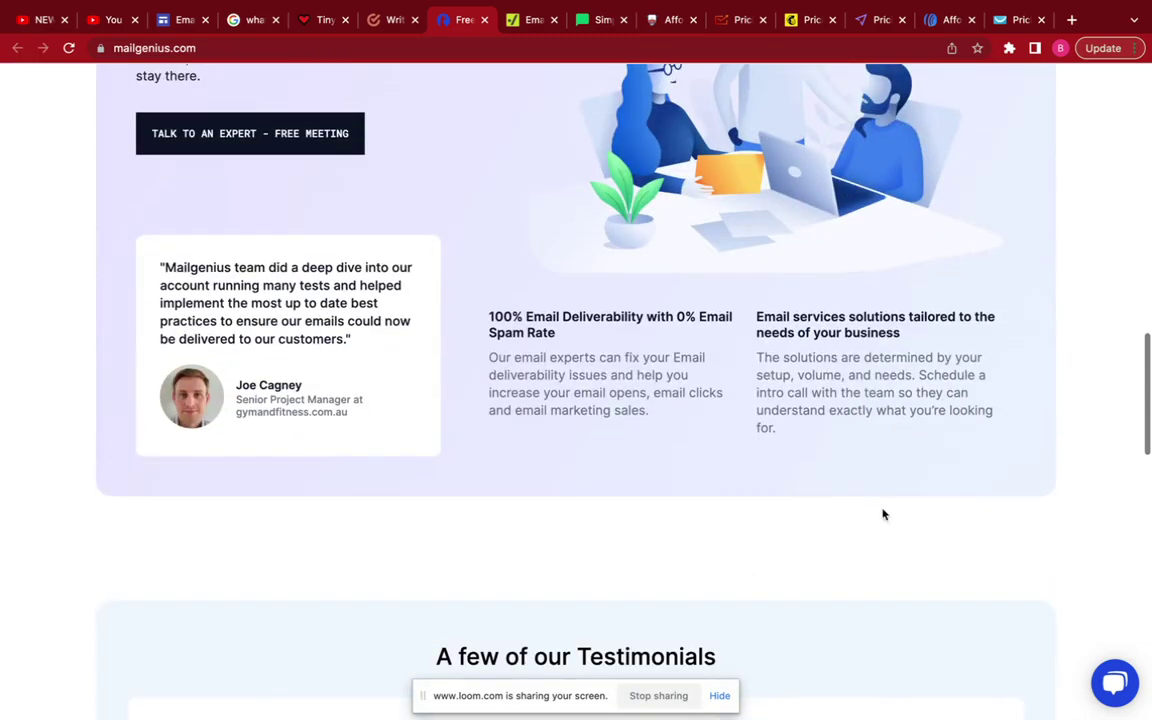
{"action": "scroll", "coordinate": [883, 515], "scroll_direction": "up", "scroll_amount": 3}
{"action": "scroll", "coordinate": [883, 515], "scroll_direction": "down", "scroll_amount": 13}
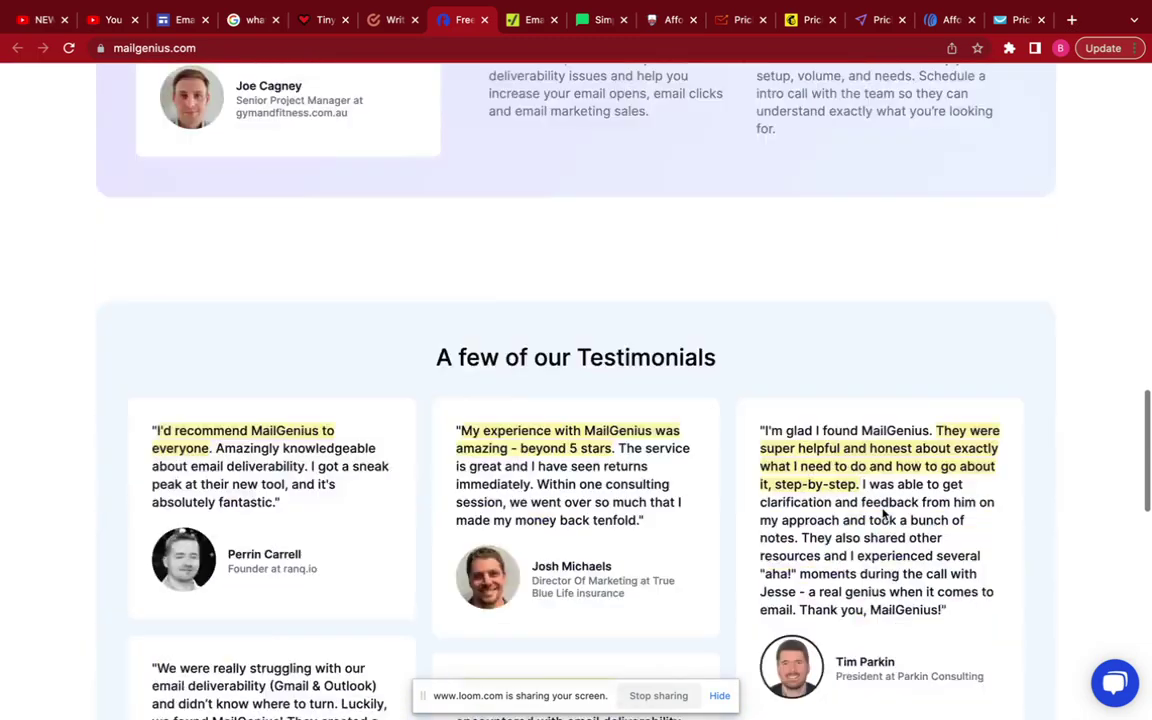
{"action": "scroll", "coordinate": [883, 515], "scroll_direction": "down", "scroll_amount": 3}
{"action": "scroll", "coordinate": [883, 515], "scroll_direction": "up", "scroll_amount": 3}
{"action": "scroll", "coordinate": [883, 515], "scroll_direction": "up", "scroll_amount": 20}
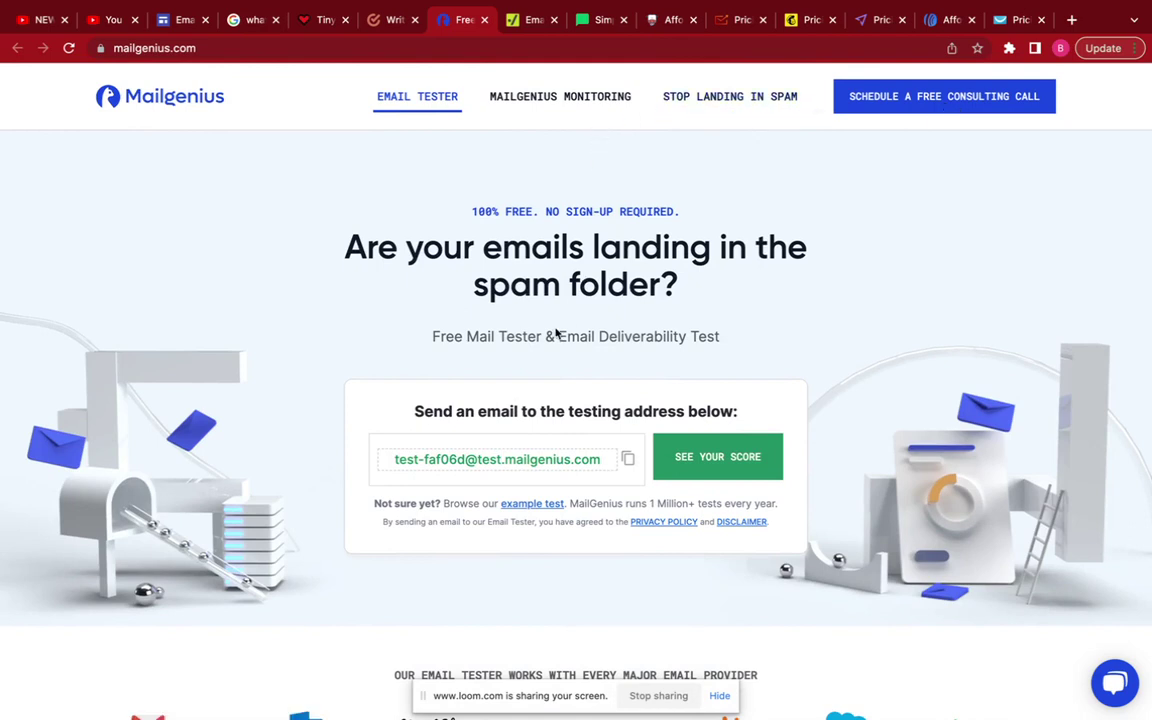
Highlight the "No sign-up required" text on the MailGenius page and show the full page address.
{"action": "scroll", "coordinate": [522, 337], "scroll_direction": "down", "scroll_amount": 1}
{"action": "left_click_drag", "start_coordinate": [470, 161], "coordinate": [680, 163]}
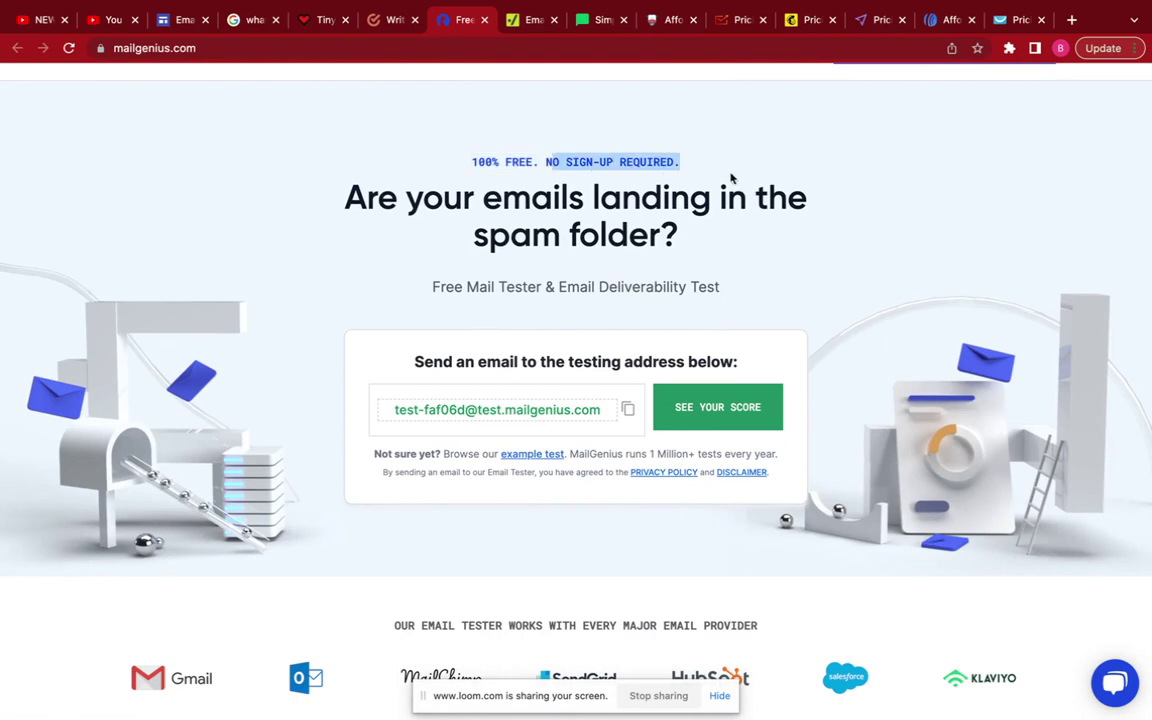
{"action": "scroll", "coordinate": [735, 190], "scroll_direction": "up", "scroll_amount": 1}
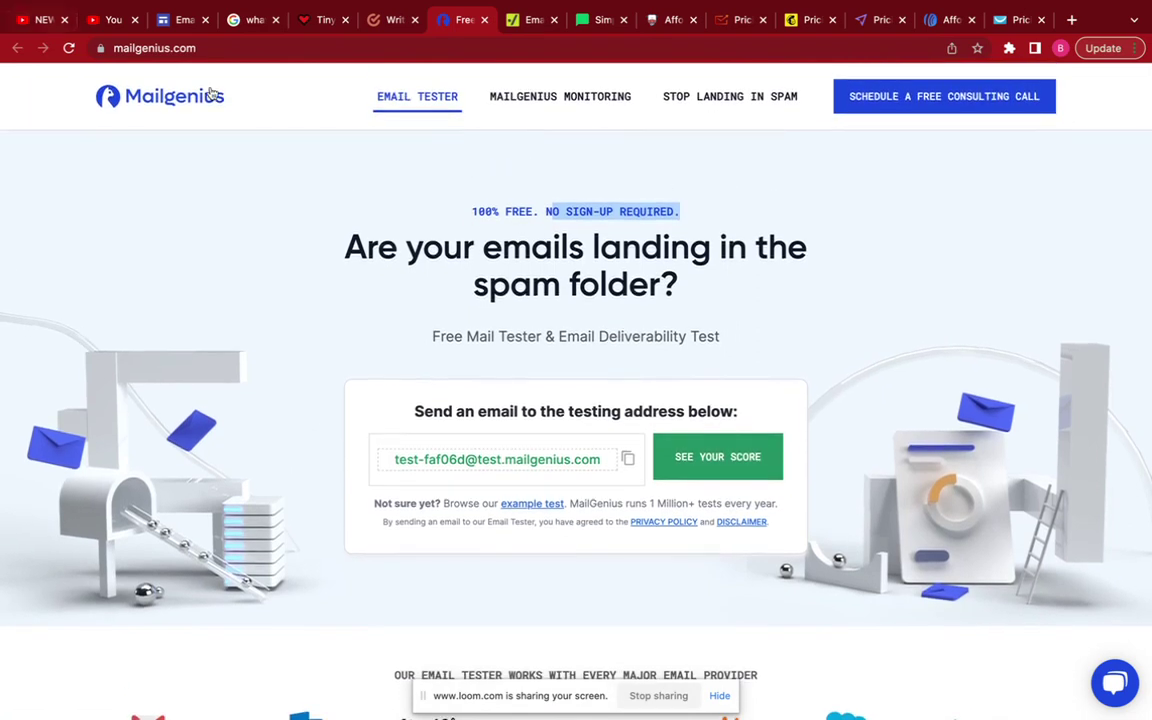
{"action": "left_click", "coordinate": [232, 97]}
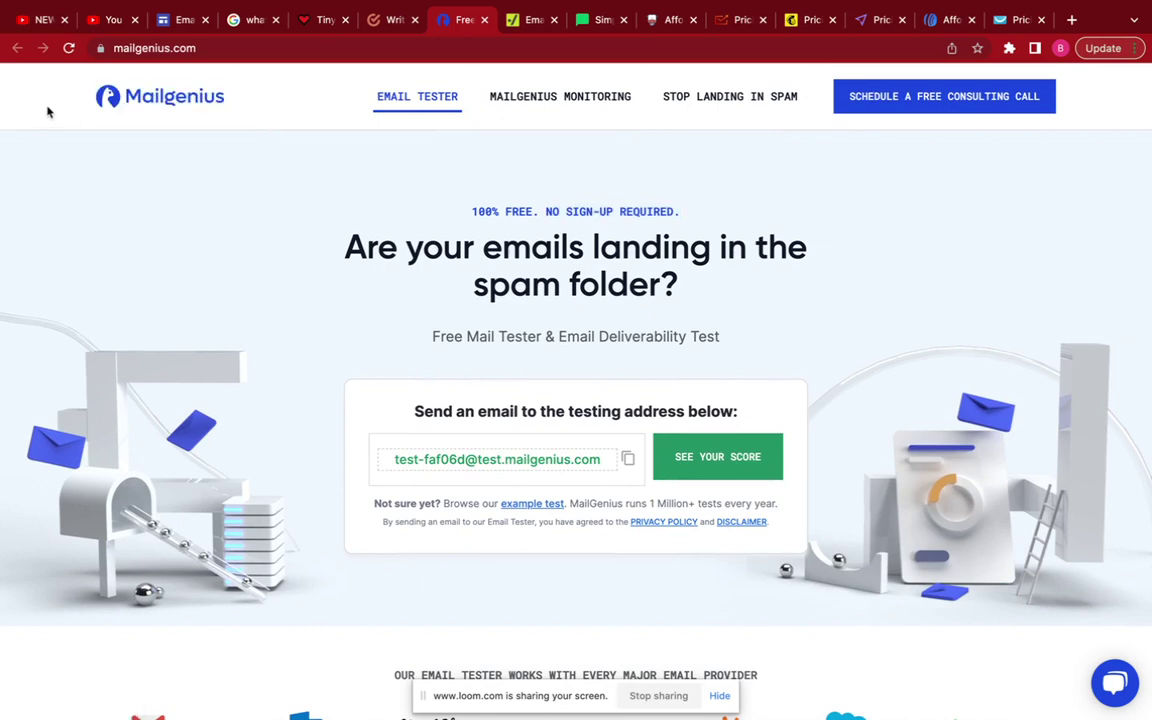
{"action": "left_click", "coordinate": [135, 48]}
{"action": "left_click_drag", "start_coordinate": [150, 48], "coordinate": [113, 48]}
{"action": "double_click", "coordinate": [164, 48]}
{"action": "left_click", "coordinate": [148, 48]}
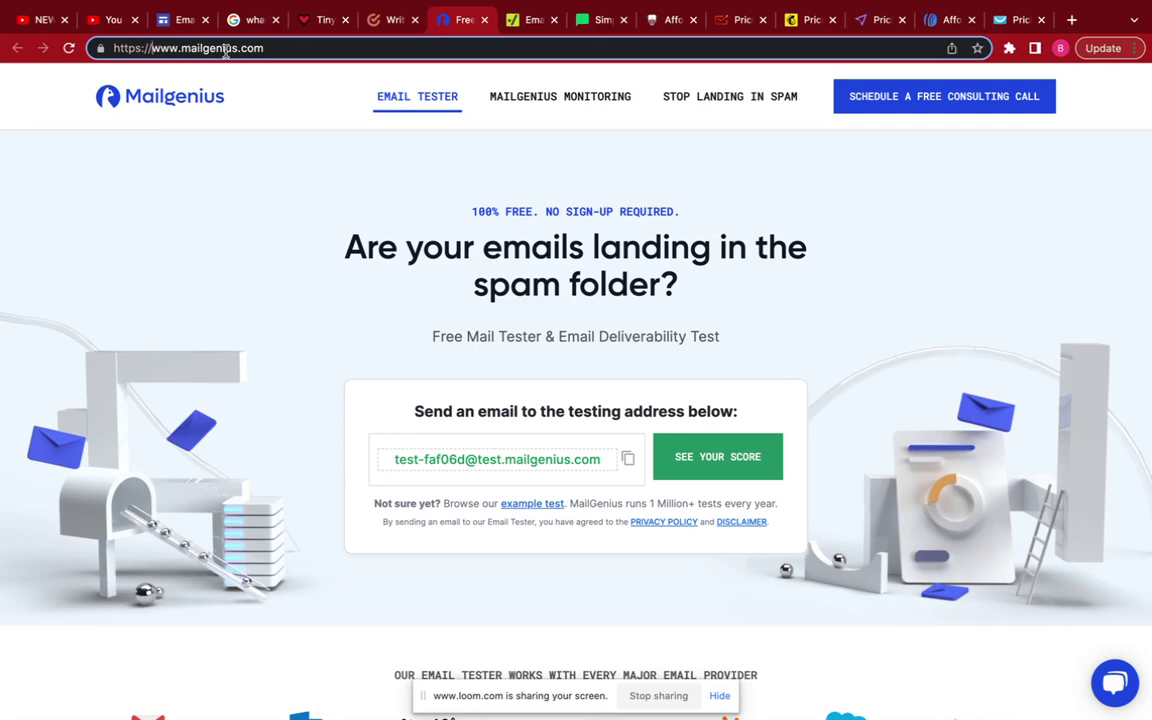
Revisit CoSchedule and MailGenius, switch to the Kickbox pricing page and place the cursor in its page address.
{"action": "left_click", "coordinate": [385, 20]}
{"action": "left_click", "coordinate": [458, 20]}
{"action": "left_click", "coordinate": [527, 20]}
{"action": "left_click", "coordinate": [230, 47]}
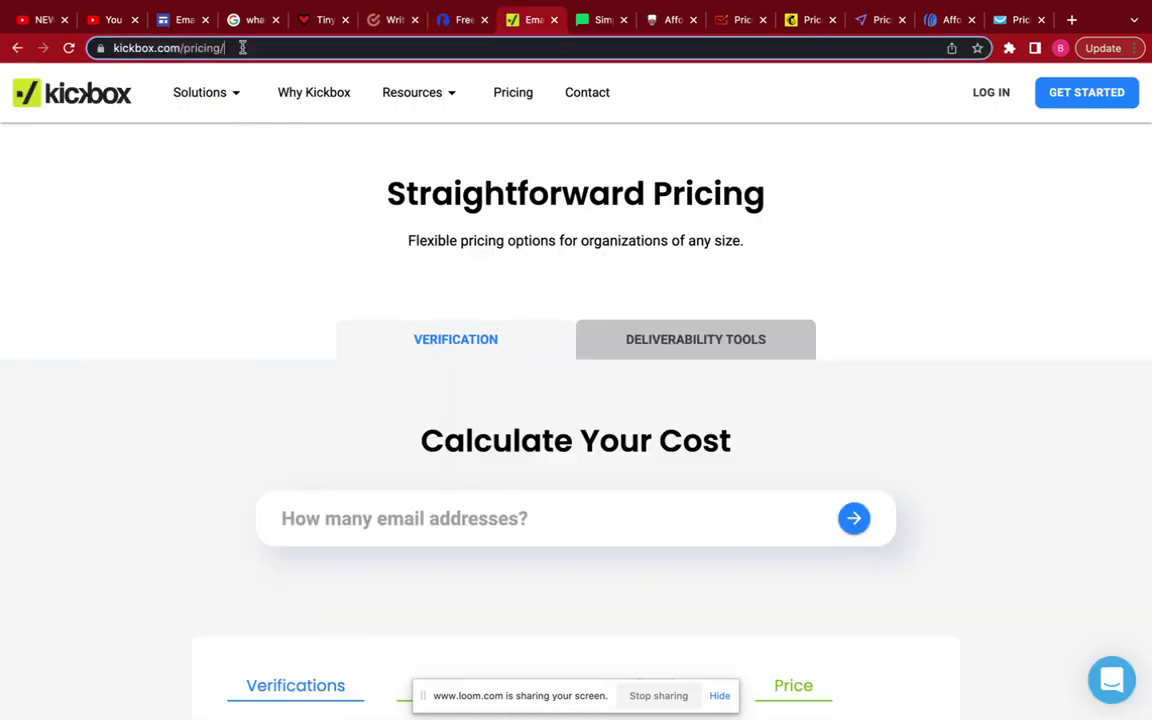
Show the verification price table on the Kickbox page, highlight the 500-verification tier and return to the page's beginning.
{"action": "left_click", "coordinate": [218, 261]}
{"action": "scroll", "coordinate": [230, 262], "scroll_direction": "down", "scroll_amount": 5}
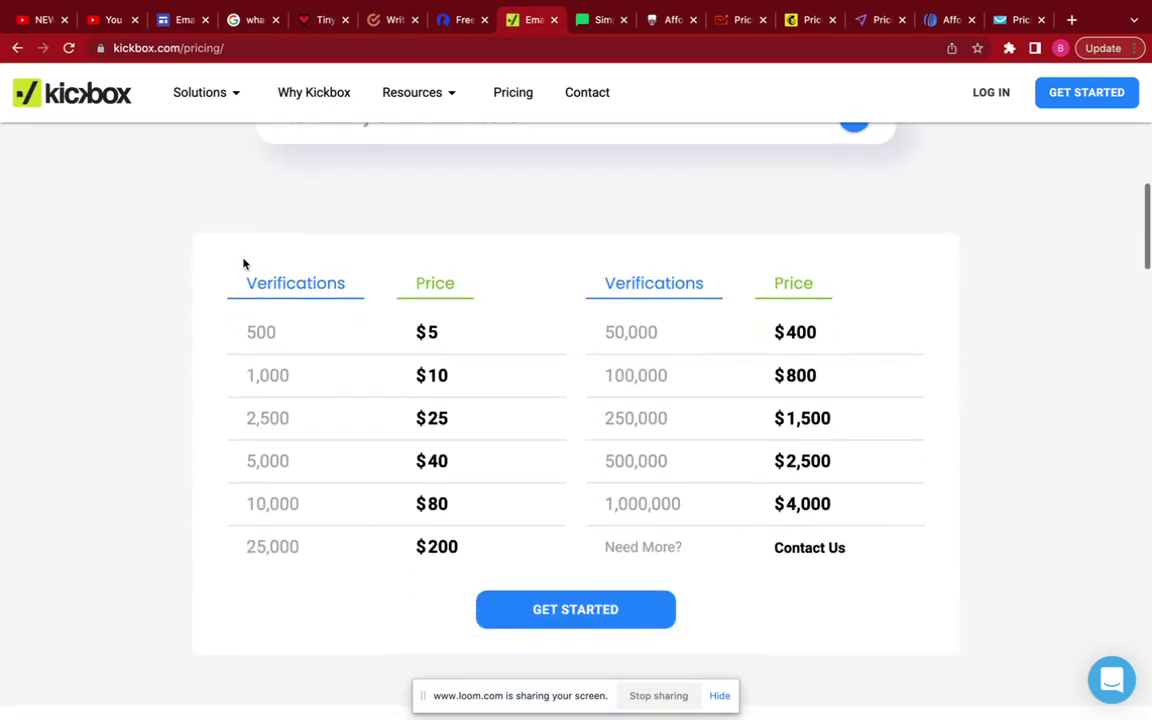
{"action": "left_click_drag", "start_coordinate": [234, 342], "coordinate": [208, 336]}
{"action": "left_click", "coordinate": [478, 333]}
{"action": "scroll", "coordinate": [41, 329], "scroll_direction": "up", "scroll_amount": 5}
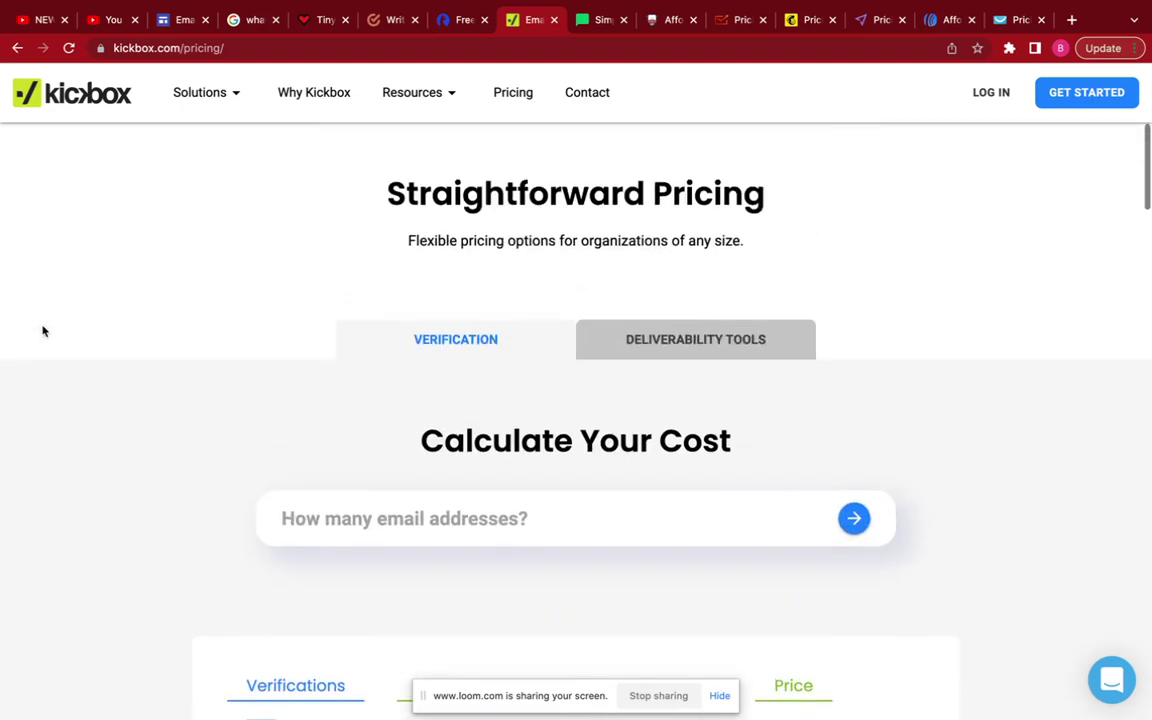
Highlight the 1,000 and 2,500 verification tiers in the Kickbox price table.
{"action": "scroll", "coordinate": [42, 330], "scroll_direction": "down", "scroll_amount": 1}
{"action": "scroll", "coordinate": [44, 330], "scroll_direction": "down", "scroll_amount": 3}
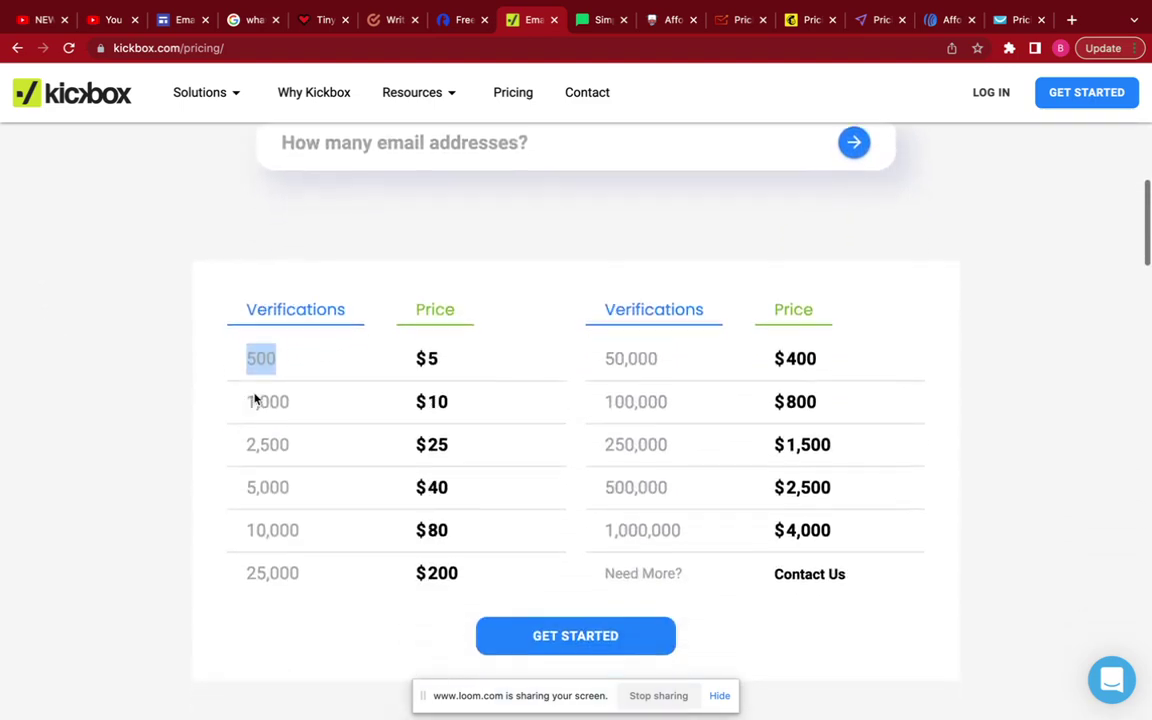
{"action": "left_click_drag", "start_coordinate": [414, 411], "coordinate": [478, 408]}
{"action": "left_click_drag", "start_coordinate": [292, 402], "coordinate": [224, 403]}
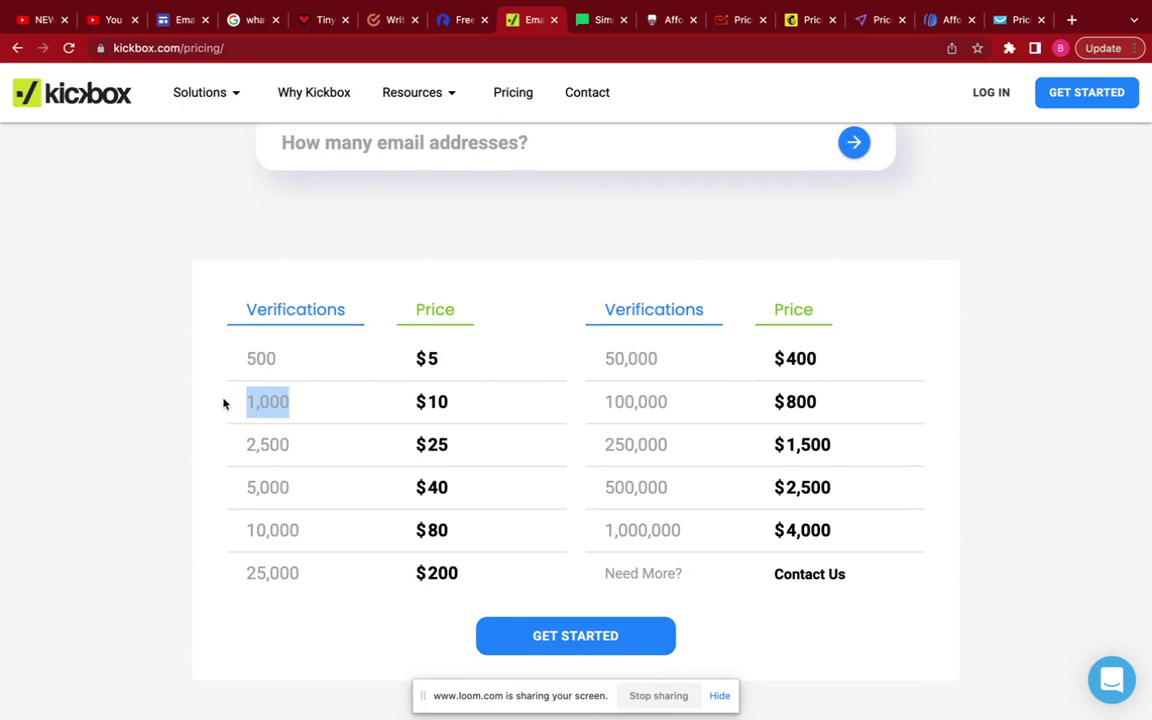
{"action": "left_click_drag", "start_coordinate": [410, 449], "coordinate": [452, 446]}
{"action": "left_click_drag", "start_coordinate": [295, 445], "coordinate": [216, 445]}
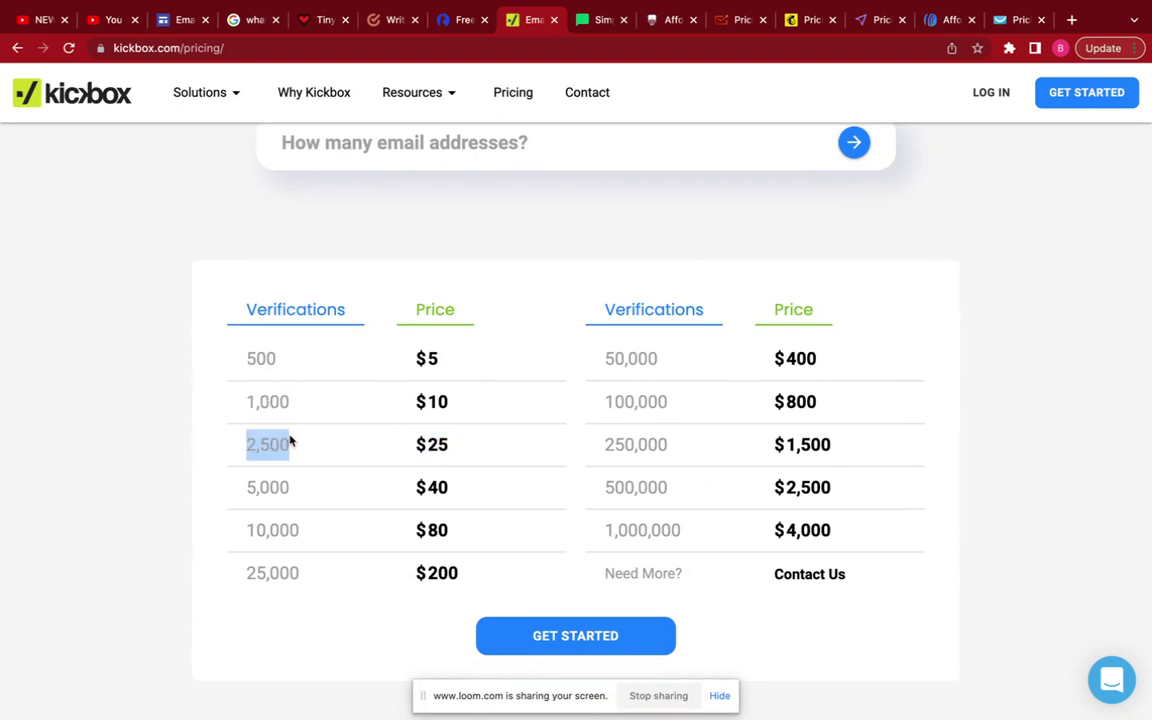
Look further through the Kickbox pricing page, and highlight the $5 price and its 500-verification tier.
{"action": "scroll", "coordinate": [292, 440], "scroll_direction": "down", "scroll_amount": 2}
{"action": "scroll", "coordinate": [292, 440], "scroll_direction": "down", "scroll_amount": 2}
{"action": "scroll", "coordinate": [293, 440], "scroll_direction": "up", "scroll_amount": 4}
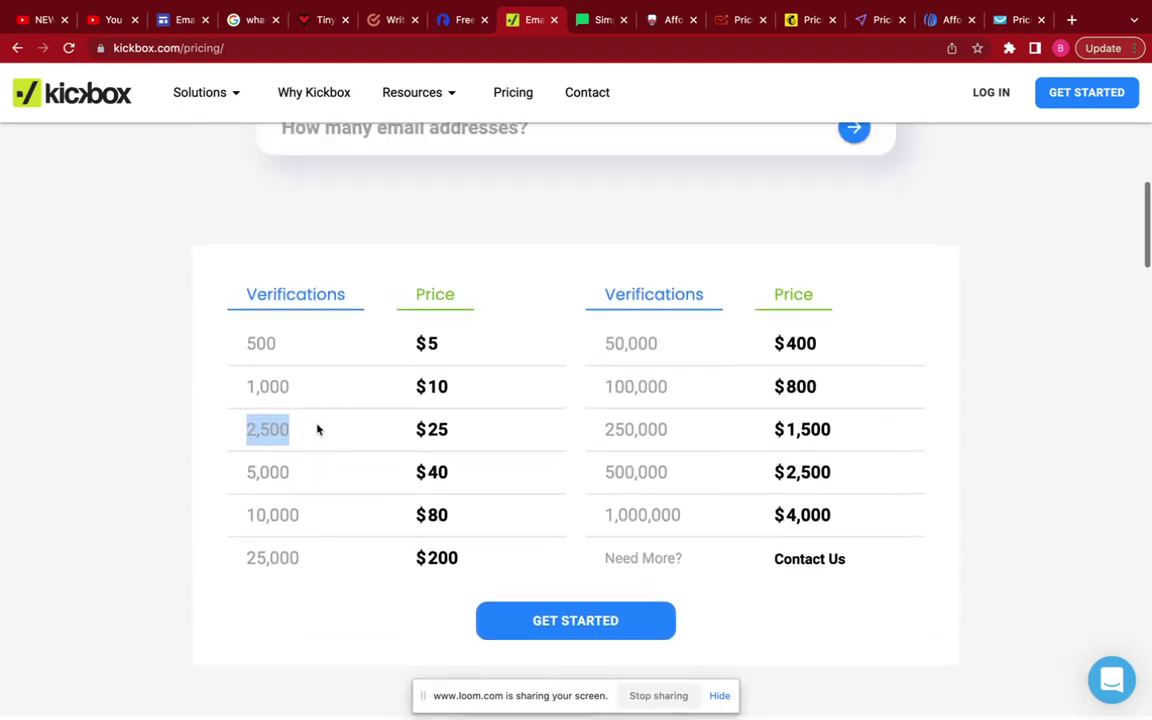
{"action": "left_click_drag", "start_coordinate": [456, 395], "coordinate": [414, 398]}
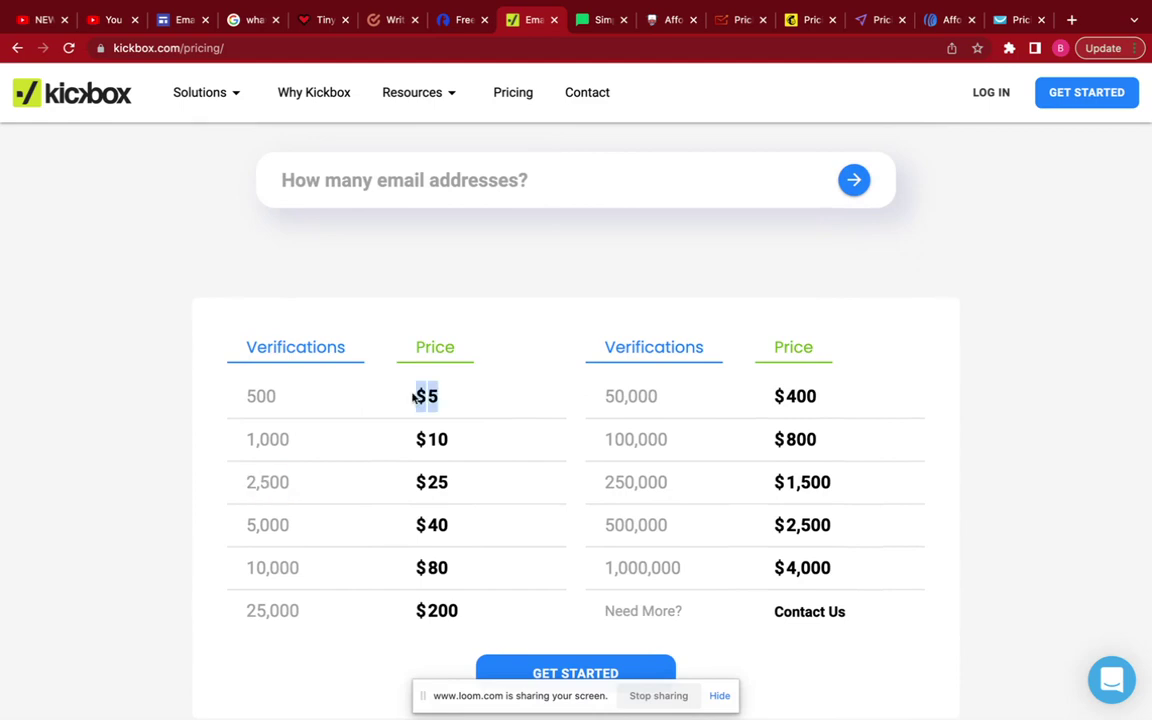
{"action": "left_click_drag", "start_coordinate": [278, 399], "coordinate": [247, 399]}
Switch to the Google Sites notes and add the line "Only 15 Subscribers - 15 x 30 = USD" below the "Only 30 subscribers" line.
{"action": "left_click", "coordinate": [184, 20]}
{"action": "scroll", "coordinate": [205, 438], "scroll_direction": "down", "scroll_amount": 1}
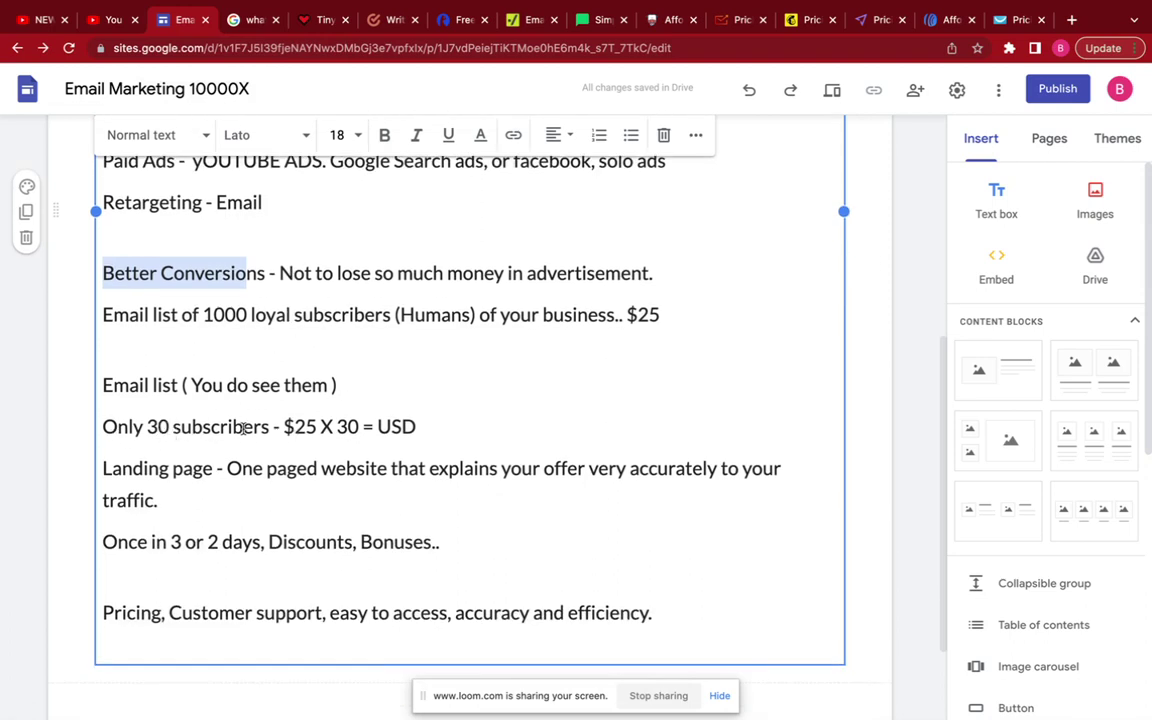
{"action": "left_click", "coordinate": [448, 426]}
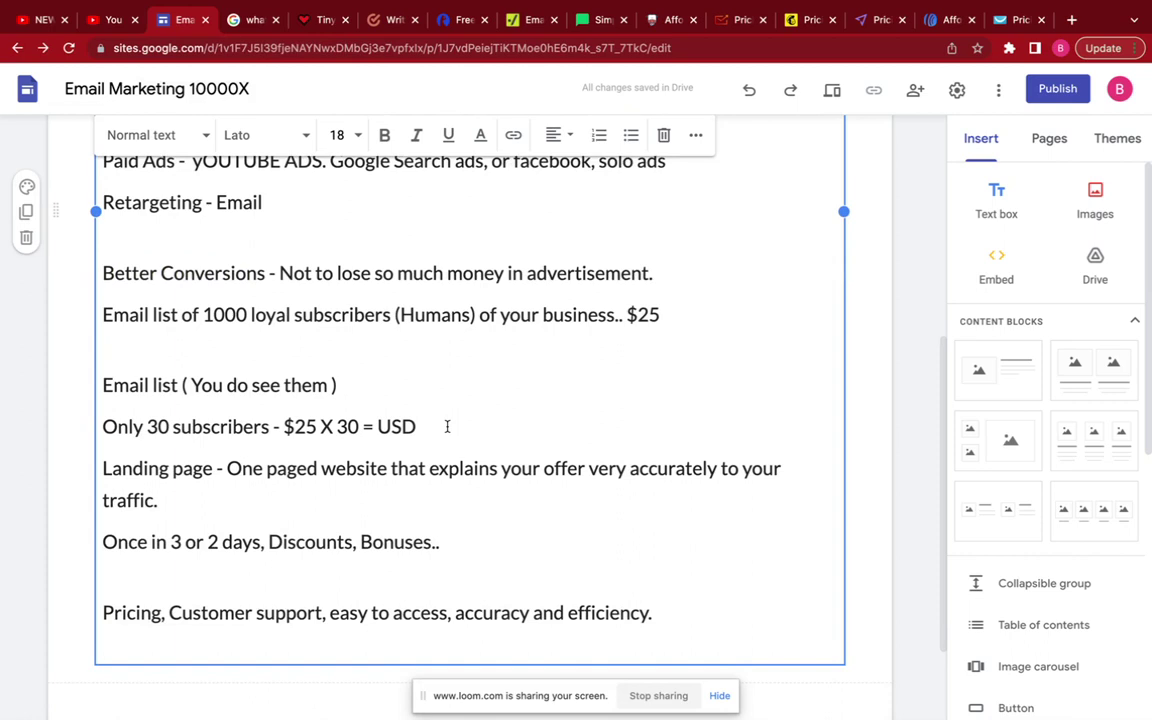
{"action": "key", "text": "Return"}
{"action": "type", "text": "Only 1"}
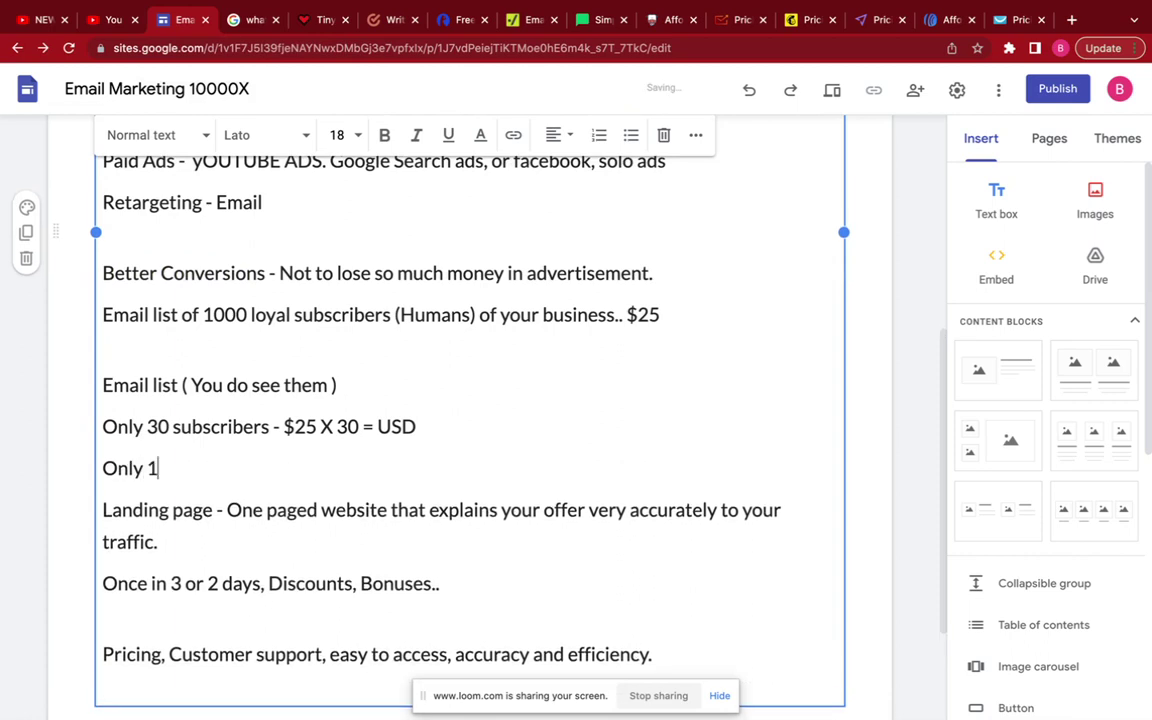
{"action": "type", "text": "5 Subscribers 0"}
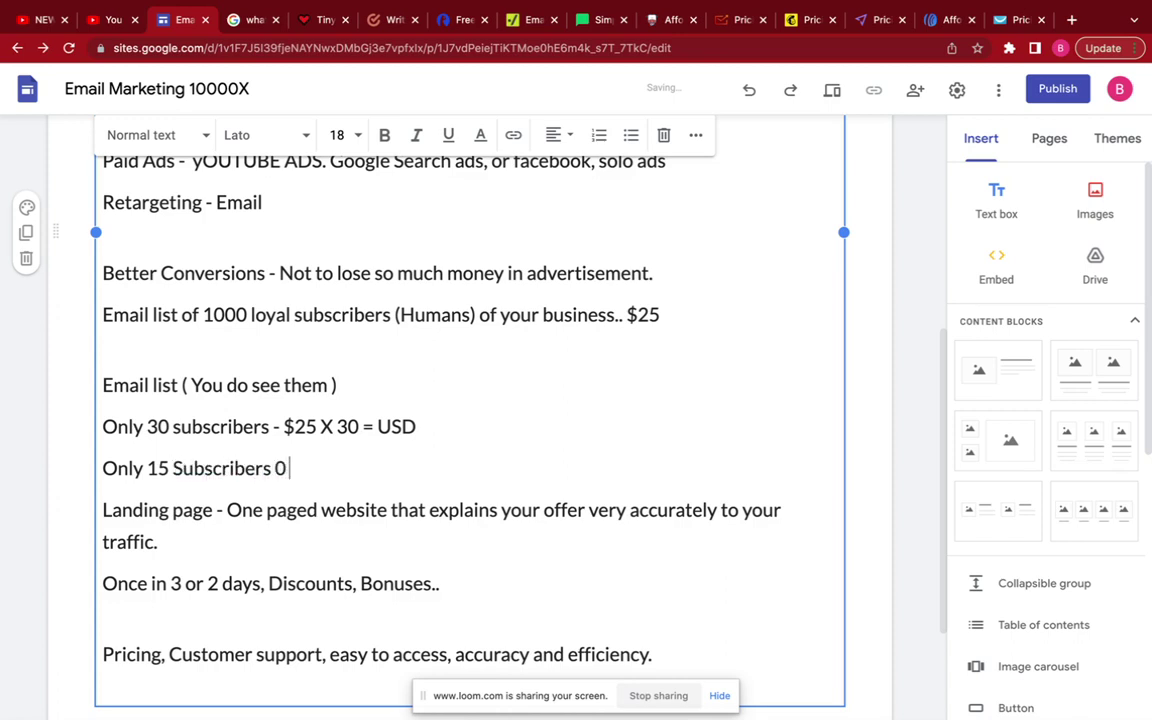
{"action": "key", "text": "BackSpace"}
{"action": "type", "text": "- 15 x 30"}
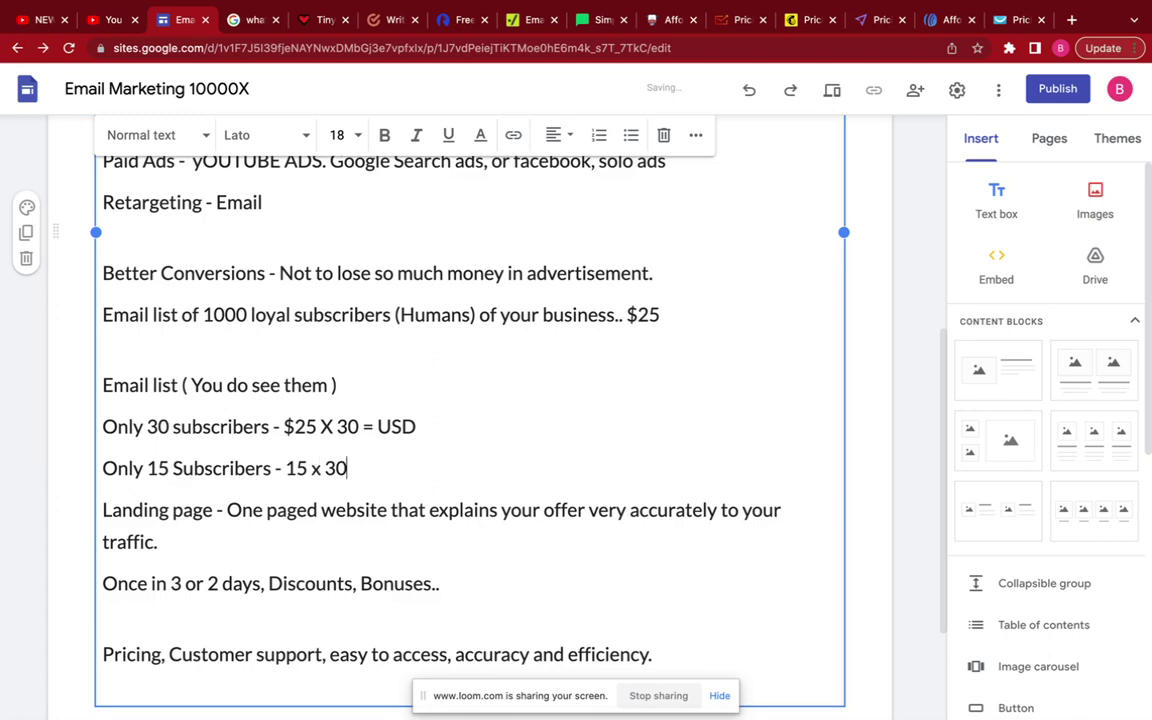
{"action": "type", "text": " = USD"}
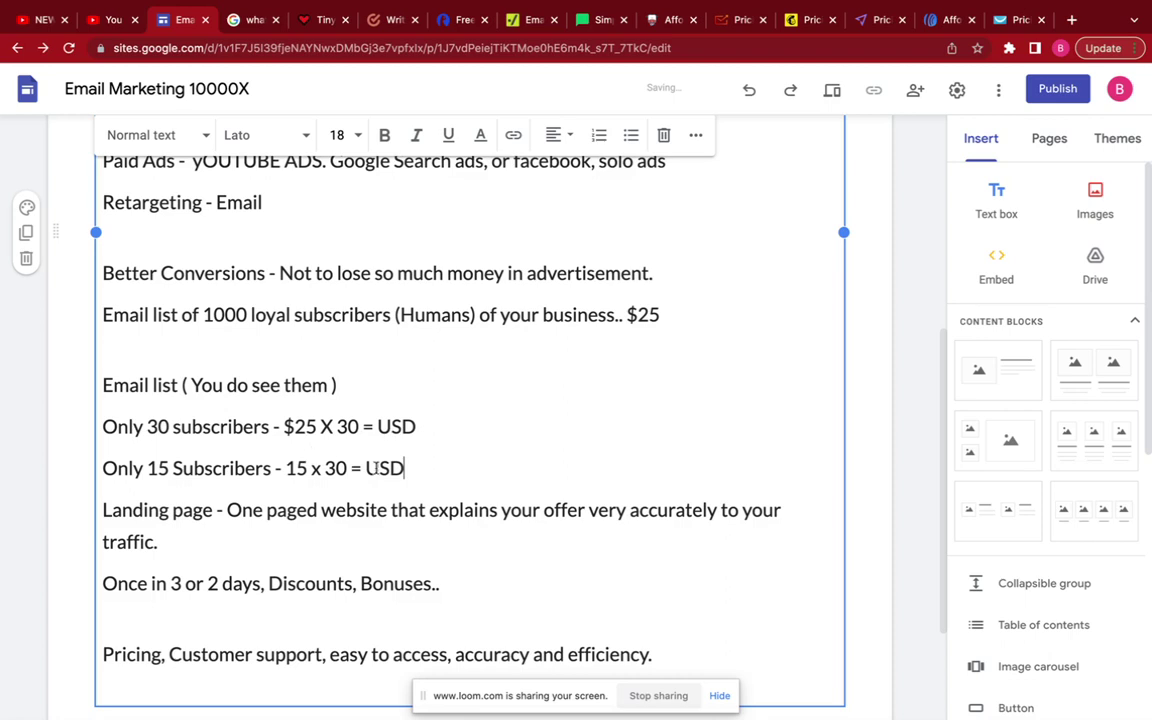
Highlight "15 Subscribers" in the new notes line and "30 subscribers" in the line above it.
{"action": "left_click_drag", "start_coordinate": [405, 468], "coordinate": [380, 469]}
{"action": "left_click", "coordinate": [398, 468]}
{"action": "left_click", "coordinate": [422, 470]}
{"action": "left_click_drag", "start_coordinate": [147, 468], "coordinate": [268, 470]}
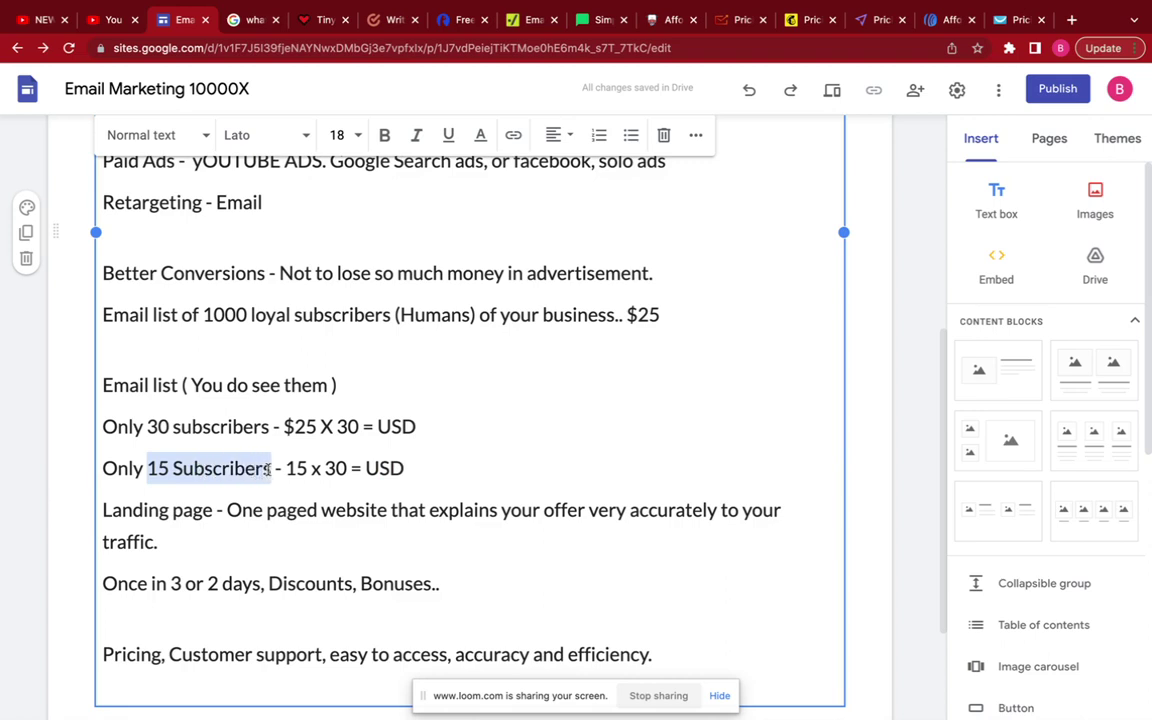
{"action": "left_click_drag", "start_coordinate": [148, 426], "coordinate": [252, 426]}
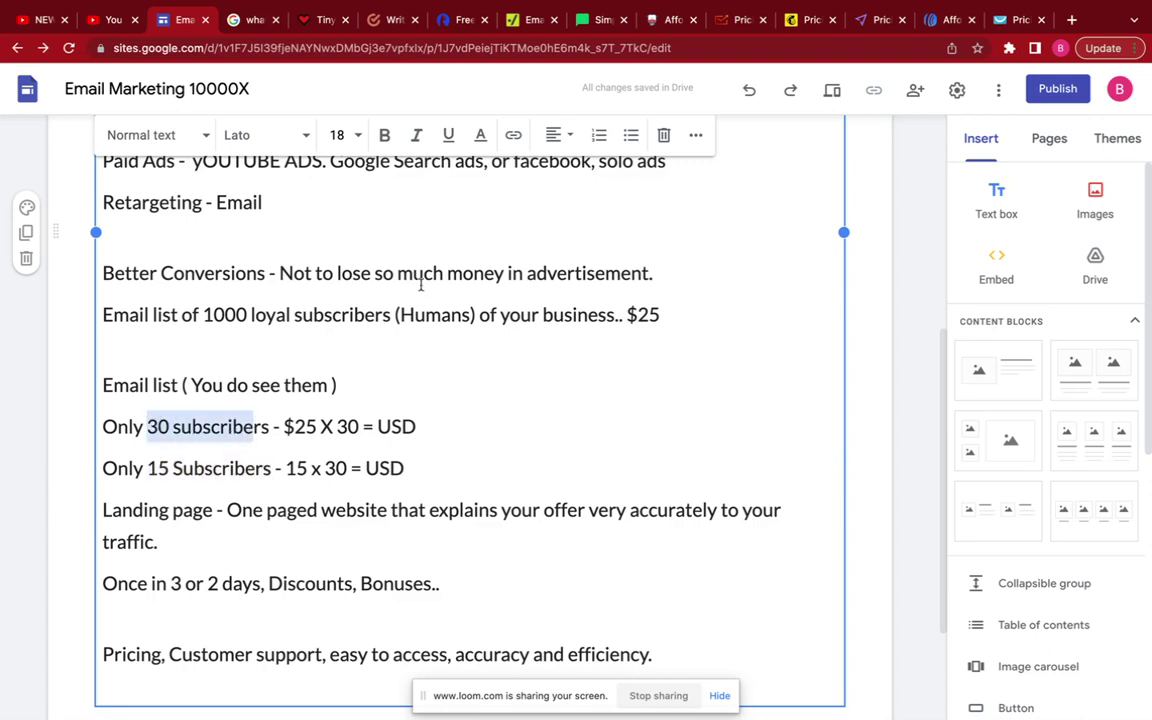
Switch back to the Kickbox pricing page, highlight the 1,000-verification tier and return to the page's beginning.
{"action": "left_click", "coordinate": [455, 20]}
{"action": "left_click", "coordinate": [530, 20]}
{"action": "left_click_drag", "start_coordinate": [224, 409], "coordinate": [310, 445]}
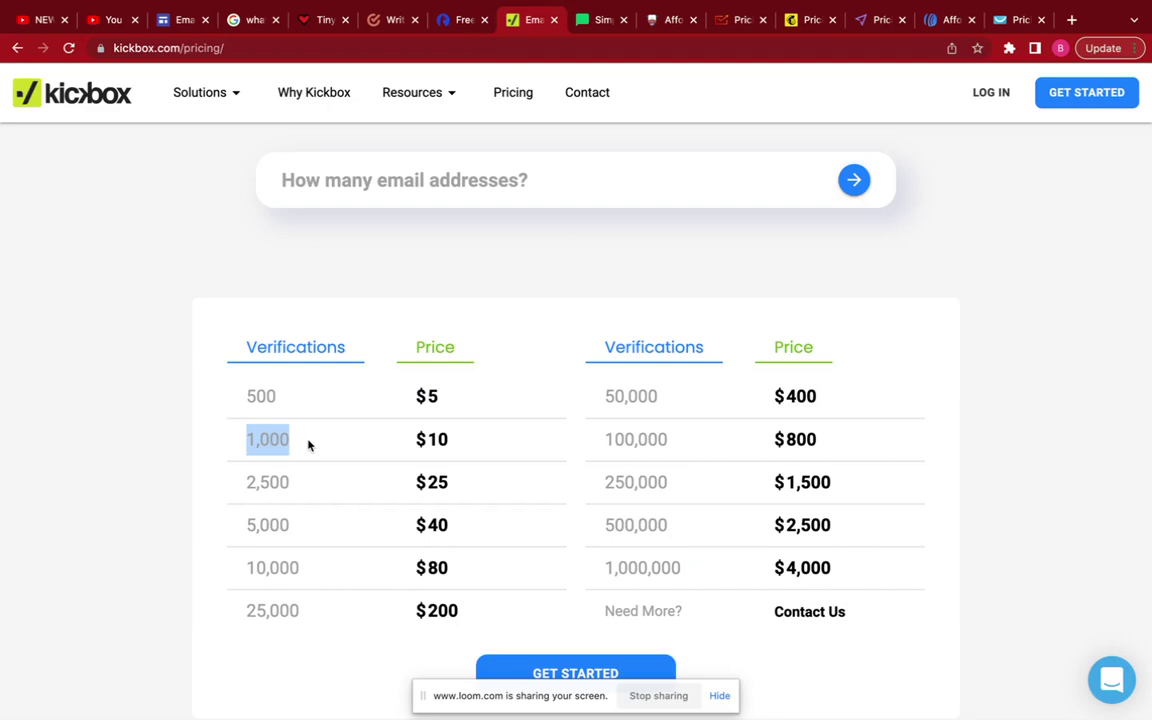
{"action": "scroll", "coordinate": [311, 491], "scroll_direction": "down", "scroll_amount": 3}
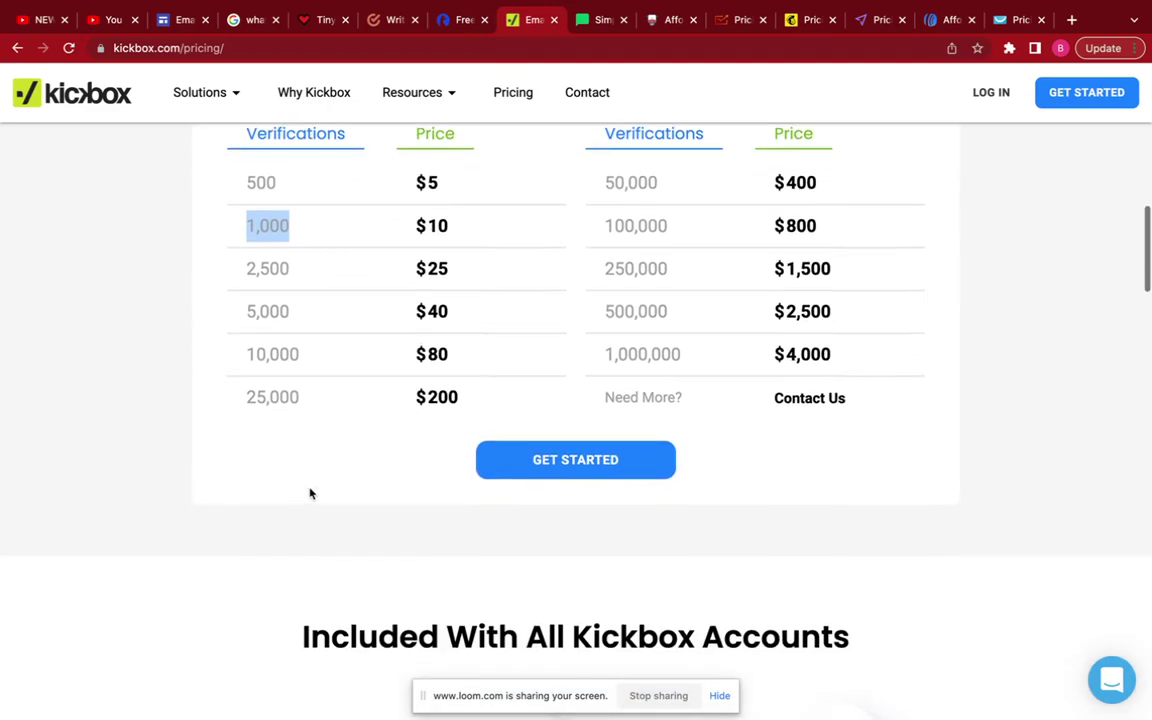
{"action": "scroll", "coordinate": [311, 493], "scroll_direction": "up", "scroll_amount": 4}
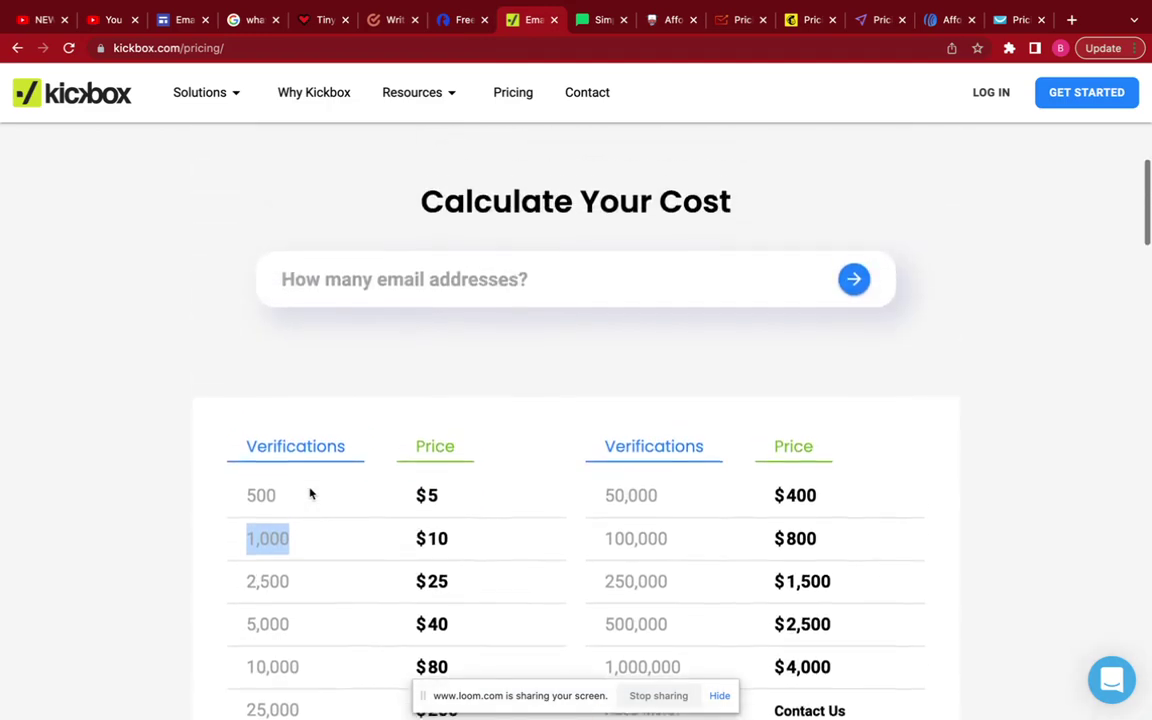
{"action": "scroll", "coordinate": [310, 493], "scroll_direction": "up", "scroll_amount": 3}
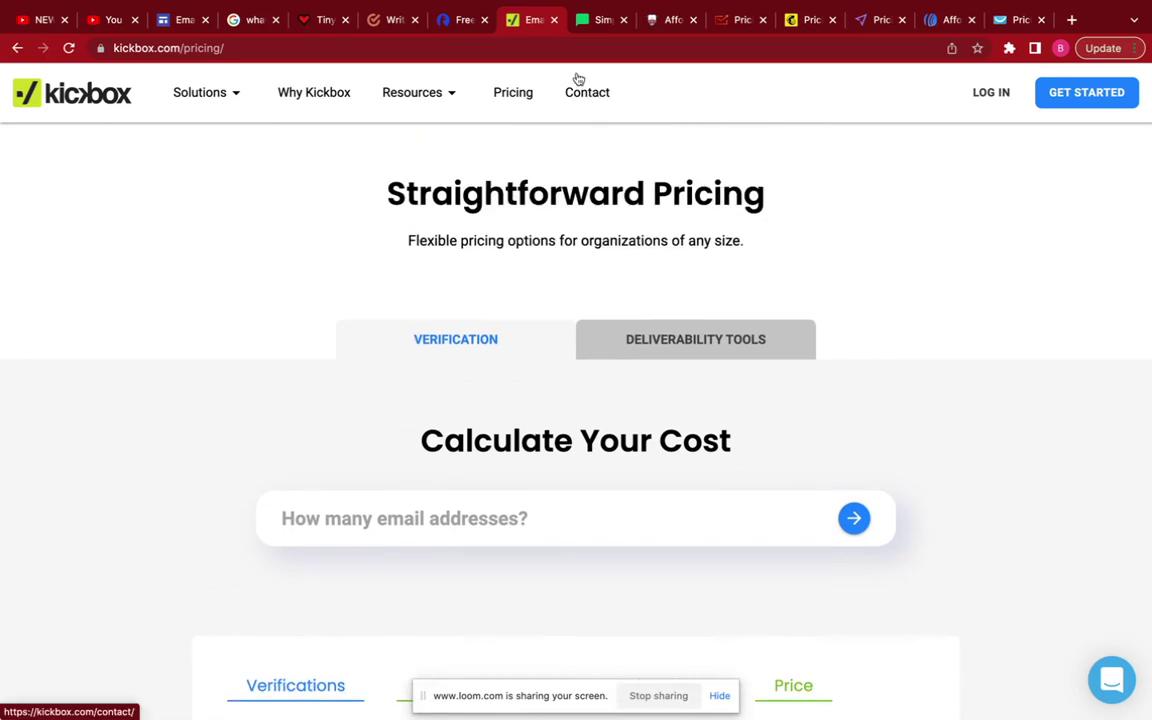
Switch to the MailerLite pricing page and highlight its page address.
{"action": "left_click", "coordinate": [597, 20]}
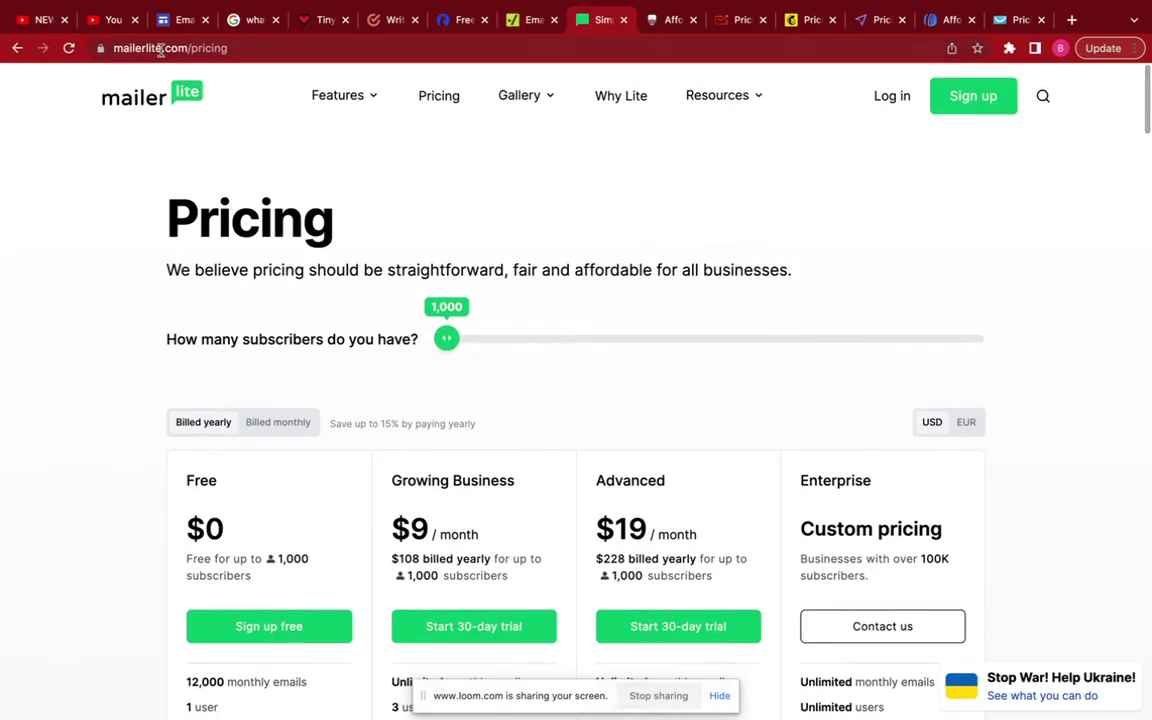
{"action": "left_click_drag", "start_coordinate": [118, 47], "coordinate": [295, 63]}
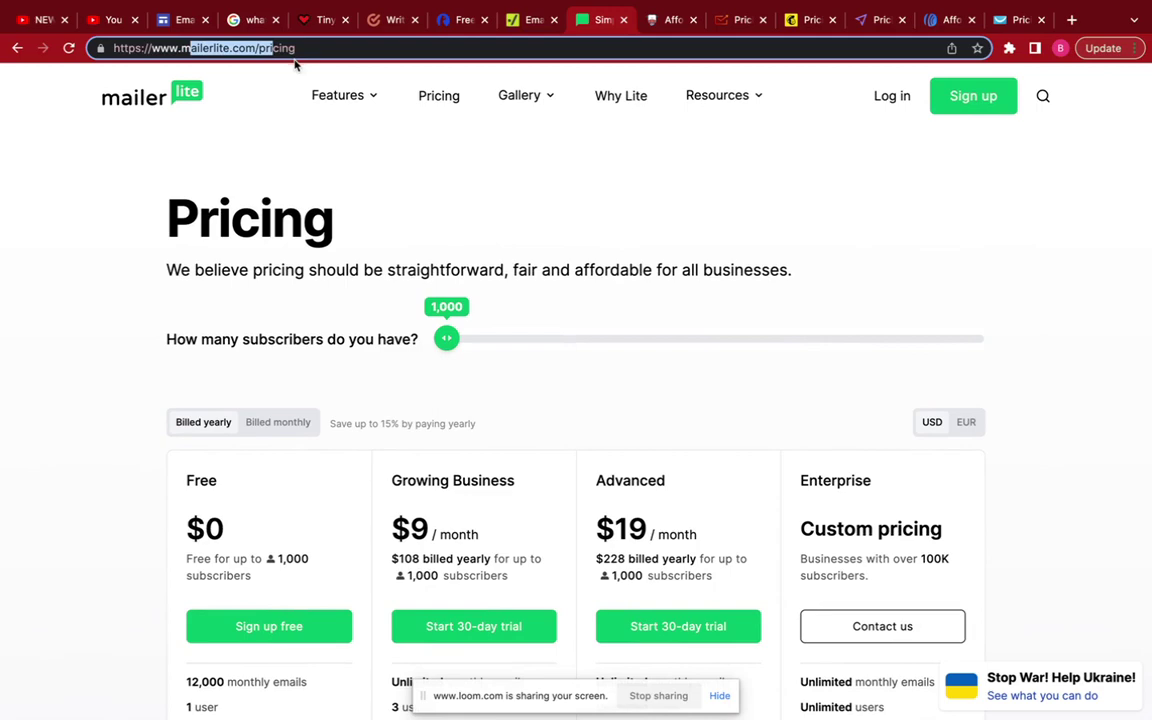
{"action": "left_click", "coordinate": [283, 157]}
Highlight the name, $0 price and "Free for up to 1,000" text of MailerLite's Free plan, and clear the selection.
{"action": "scroll", "coordinate": [380, 160], "scroll_direction": "down", "scroll_amount": 3}
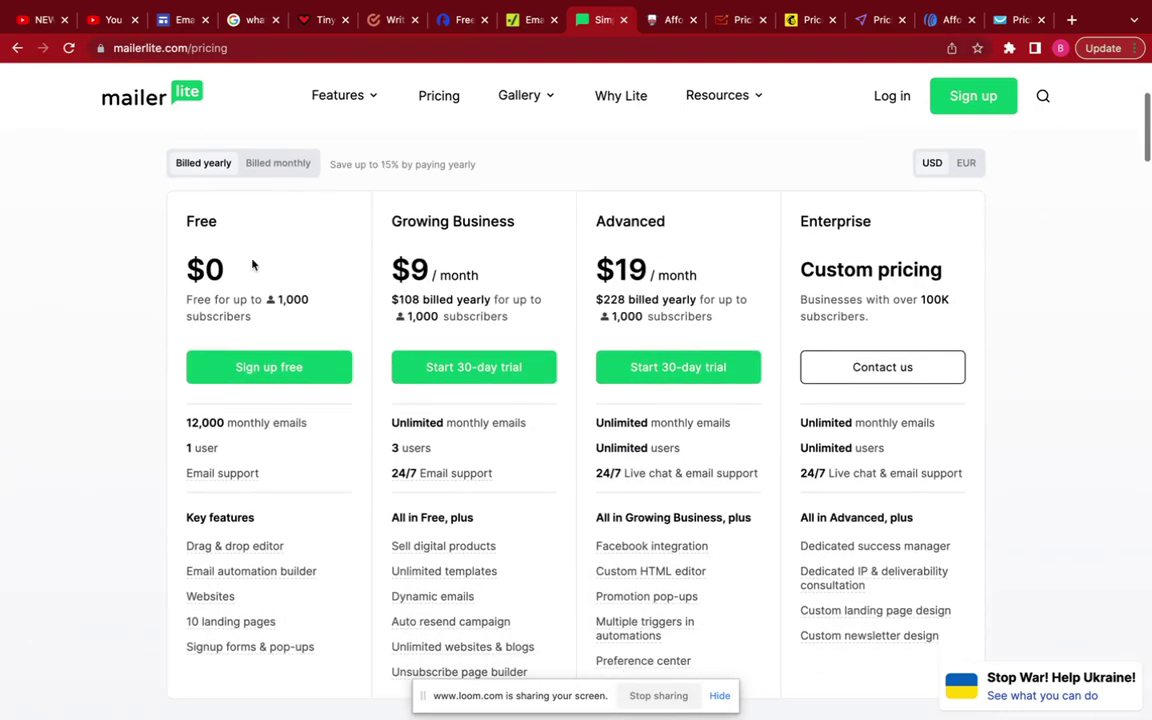
{"action": "double_click", "coordinate": [212, 221]}
{"action": "left_click_drag", "start_coordinate": [186, 297], "coordinate": [309, 299]}
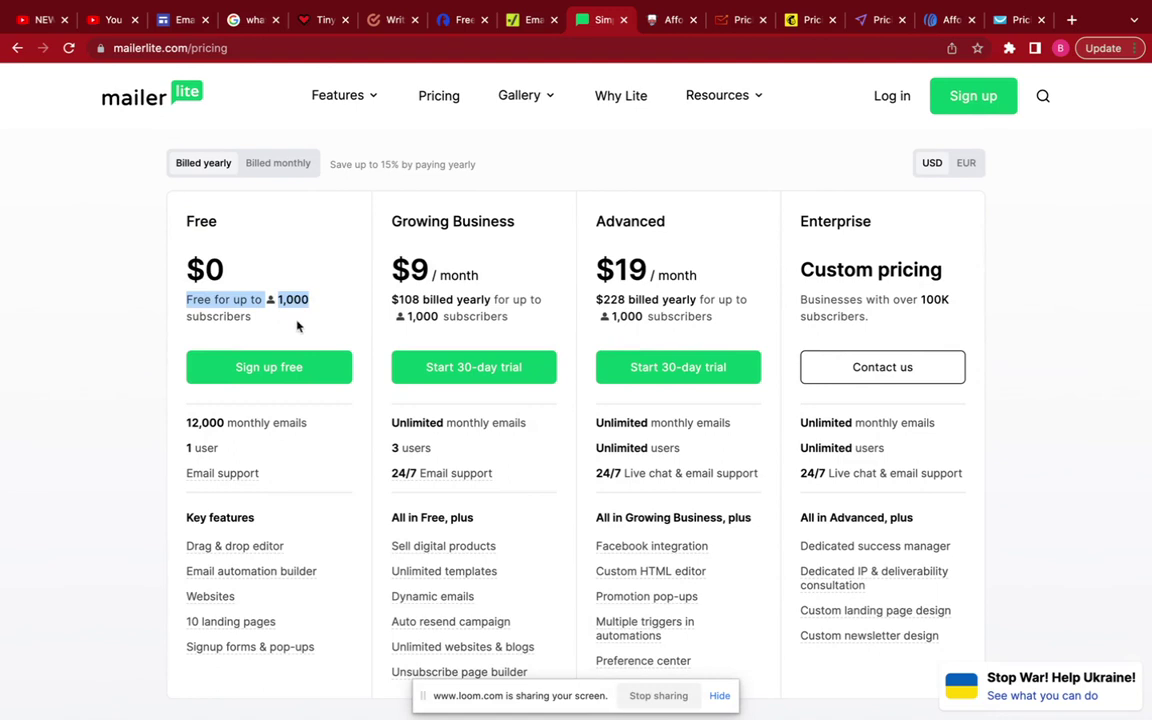
{"action": "left_click_drag", "start_coordinate": [205, 268], "coordinate": [262, 300]}
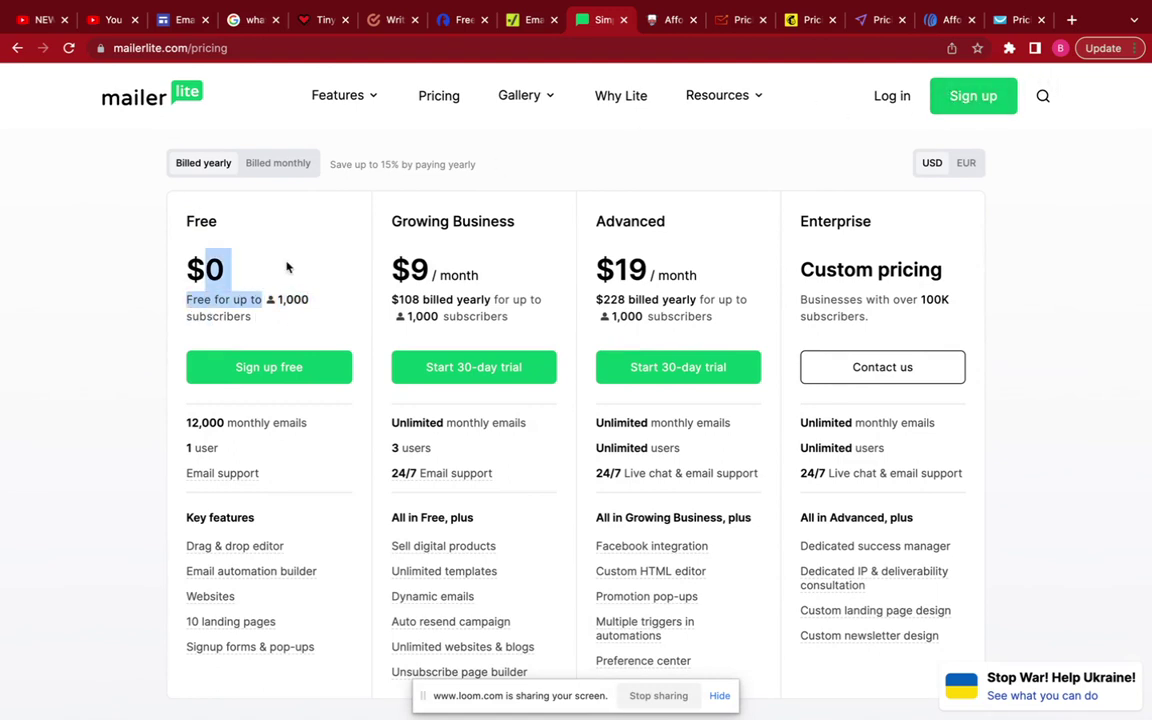
{"action": "left_click", "coordinate": [251, 241]}
Highlight the 1,000-subscriber limit, "1 user" and "10 landing pages" in MailerLite's Free plan and return to the page's beginning.
{"action": "scroll", "coordinate": [251, 241], "scroll_direction": "up", "scroll_amount": 1}
{"action": "scroll", "coordinate": [251, 245], "scroll_direction": "down", "scroll_amount": 3}
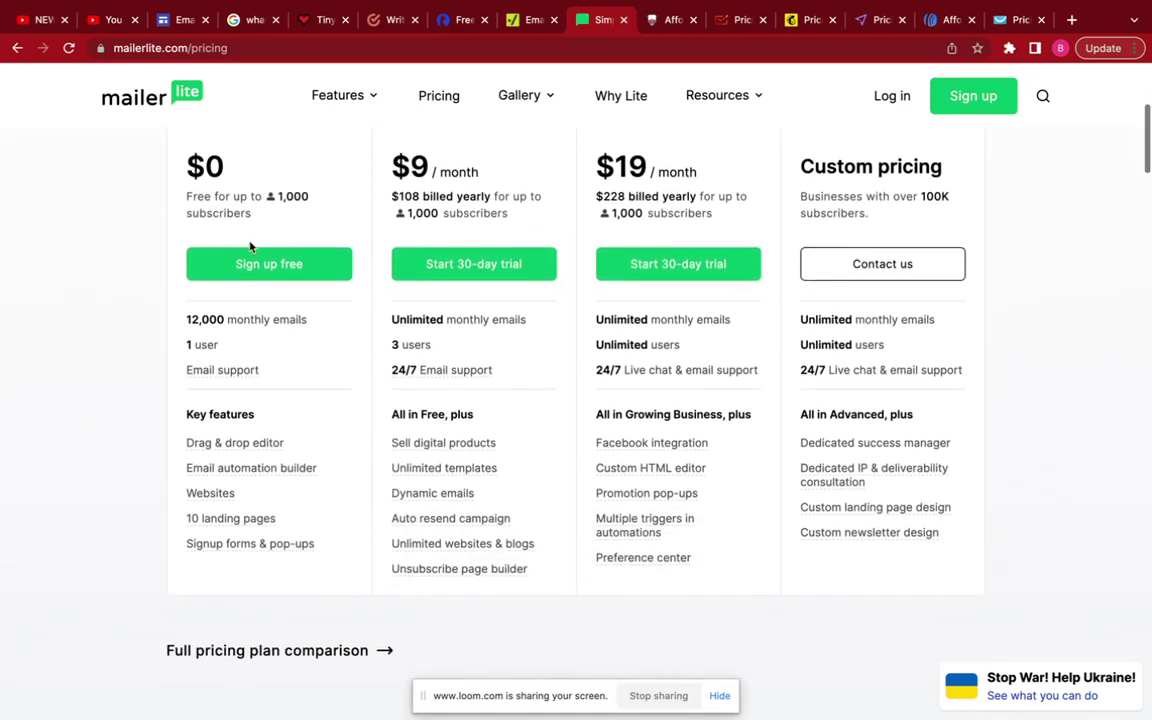
{"action": "scroll", "coordinate": [251, 247], "scroll_direction": "up", "scroll_amount": 1}
{"action": "left_click_drag", "start_coordinate": [278, 233], "coordinate": [307, 233]}
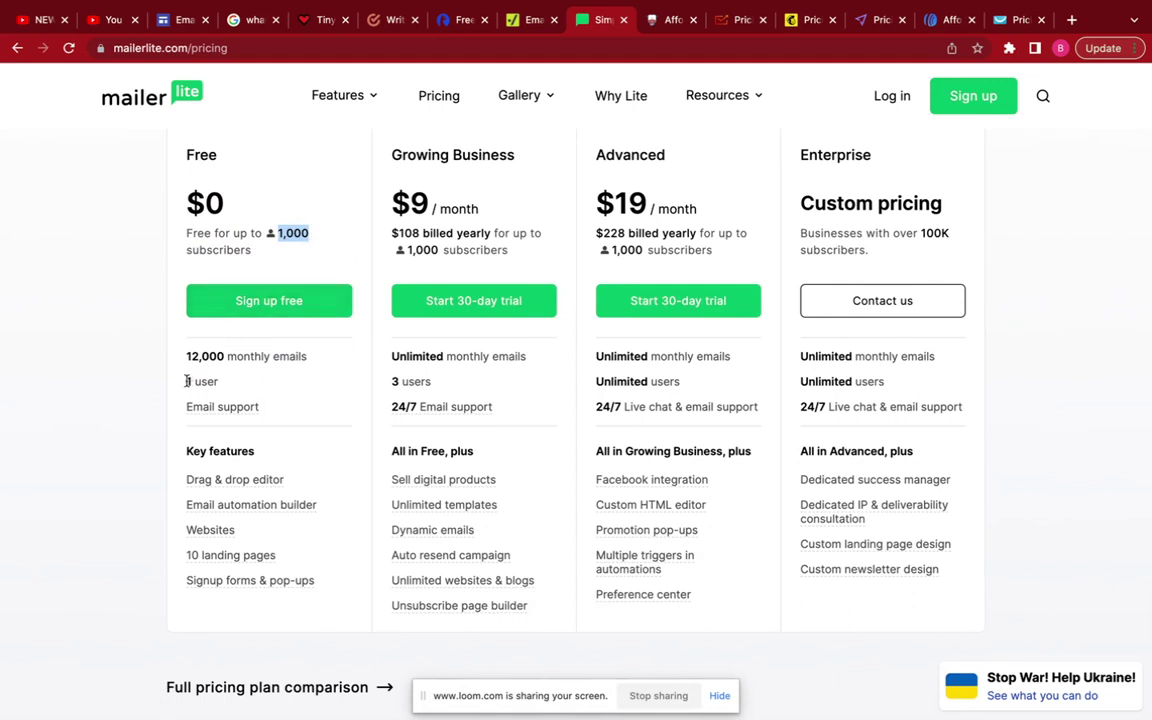
{"action": "left_click_drag", "start_coordinate": [186, 381], "coordinate": [219, 387]}
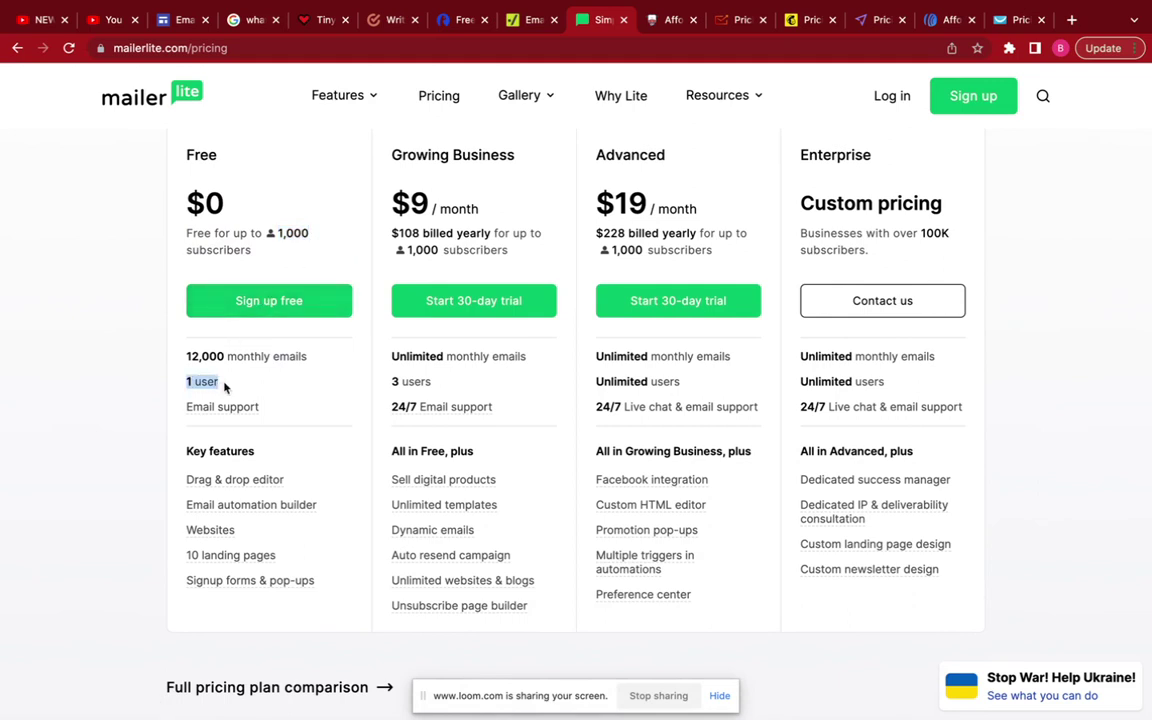
{"action": "scroll", "coordinate": [239, 368], "scroll_direction": "down", "scroll_amount": 2}
{"action": "left_click_drag", "start_coordinate": [283, 470], "coordinate": [182, 470]}
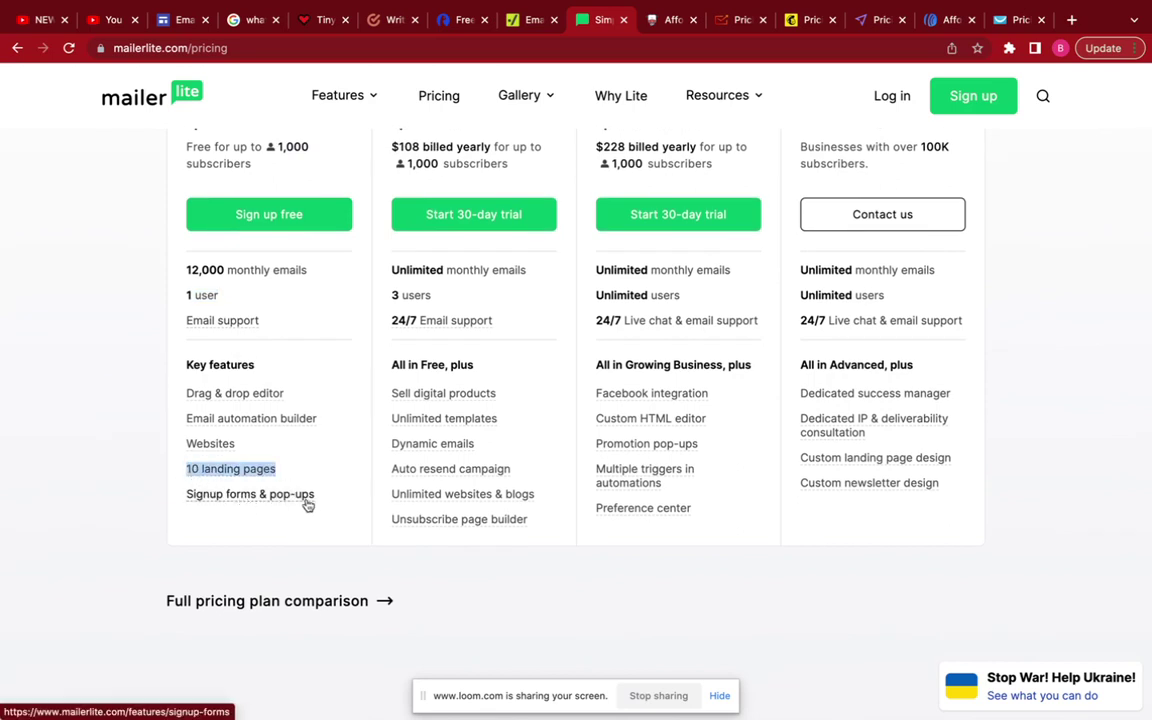
{"action": "scroll", "coordinate": [284, 322], "scroll_direction": "up", "scroll_amount": 3}
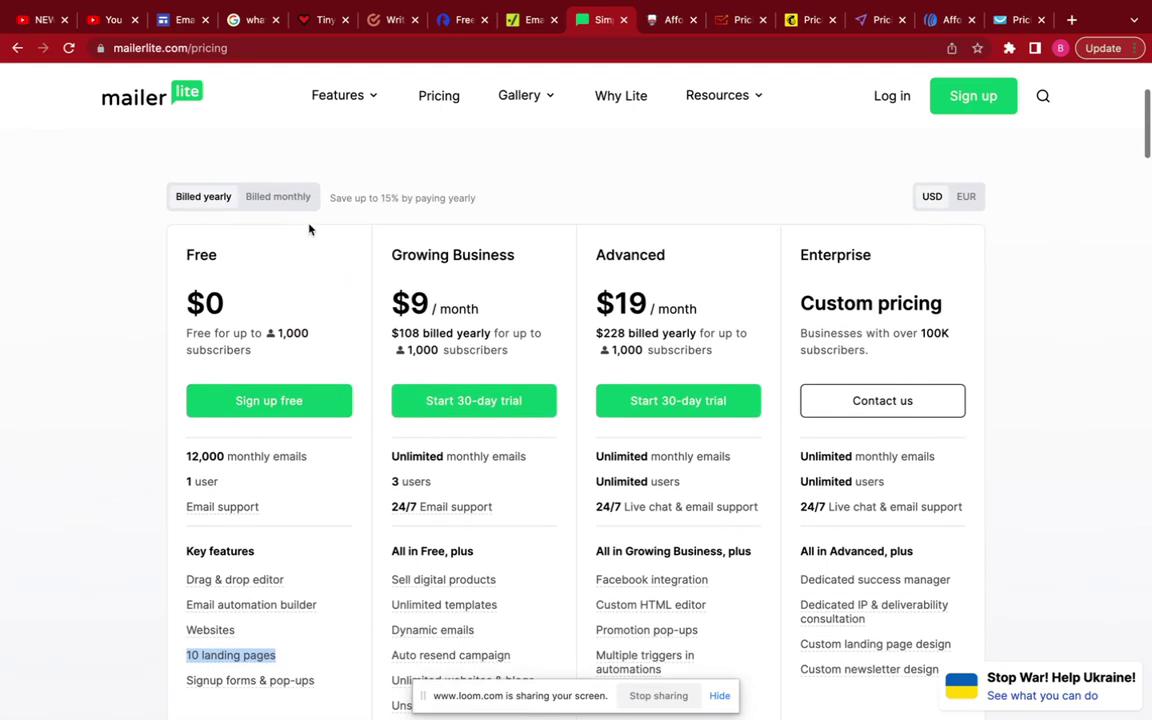
{"action": "scroll", "coordinate": [298, 239], "scroll_direction": "down", "scroll_amount": 1}
{"action": "scroll", "coordinate": [298, 239], "scroll_direction": "up", "scroll_amount": 3}
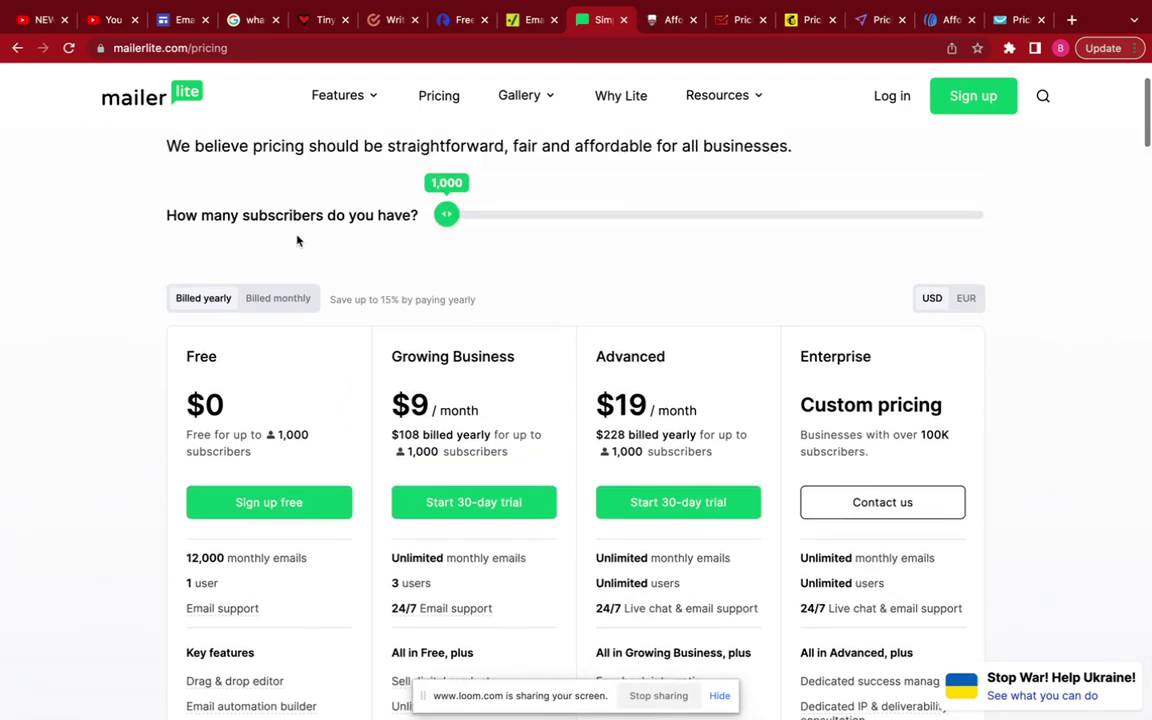
{"action": "scroll", "coordinate": [297, 236], "scroll_direction": "up", "scroll_amount": 2}
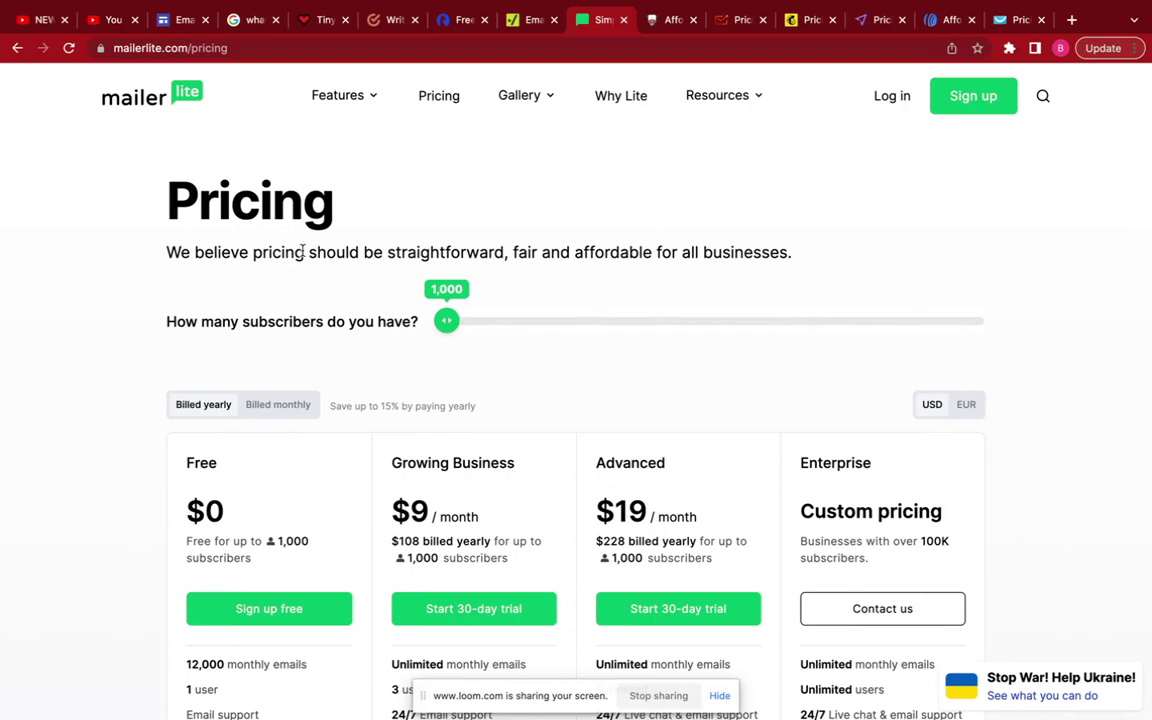
{"action": "scroll", "coordinate": [303, 252], "scroll_direction": "up", "scroll_amount": 1}
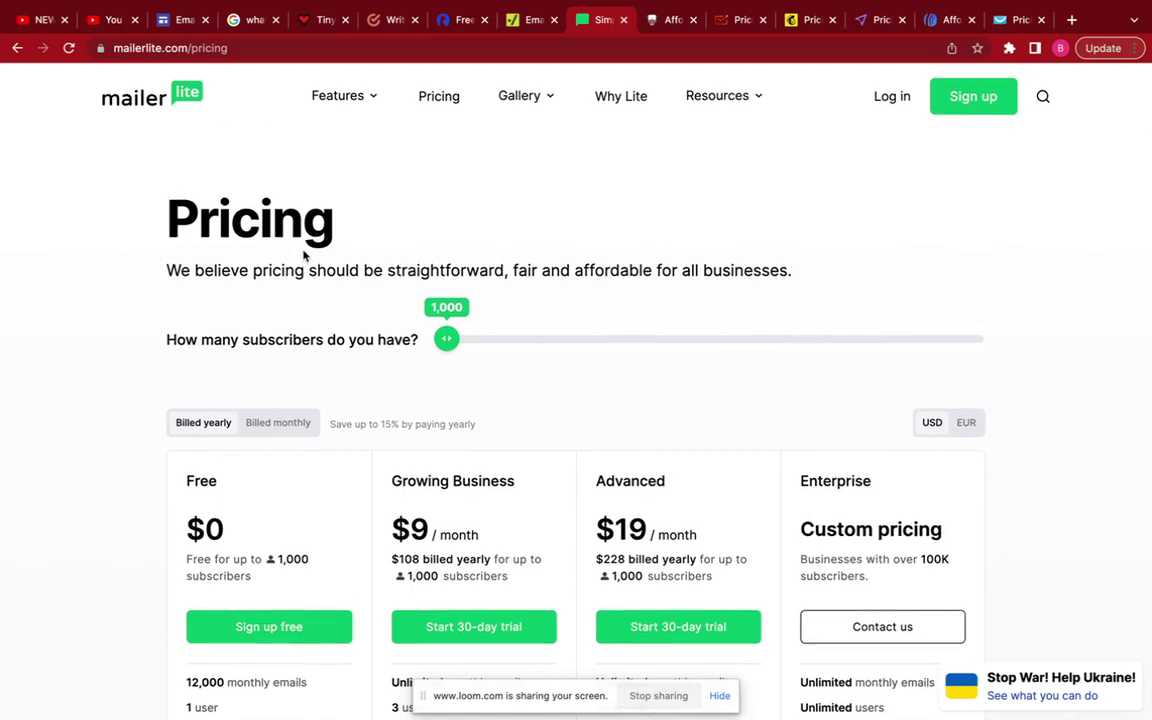